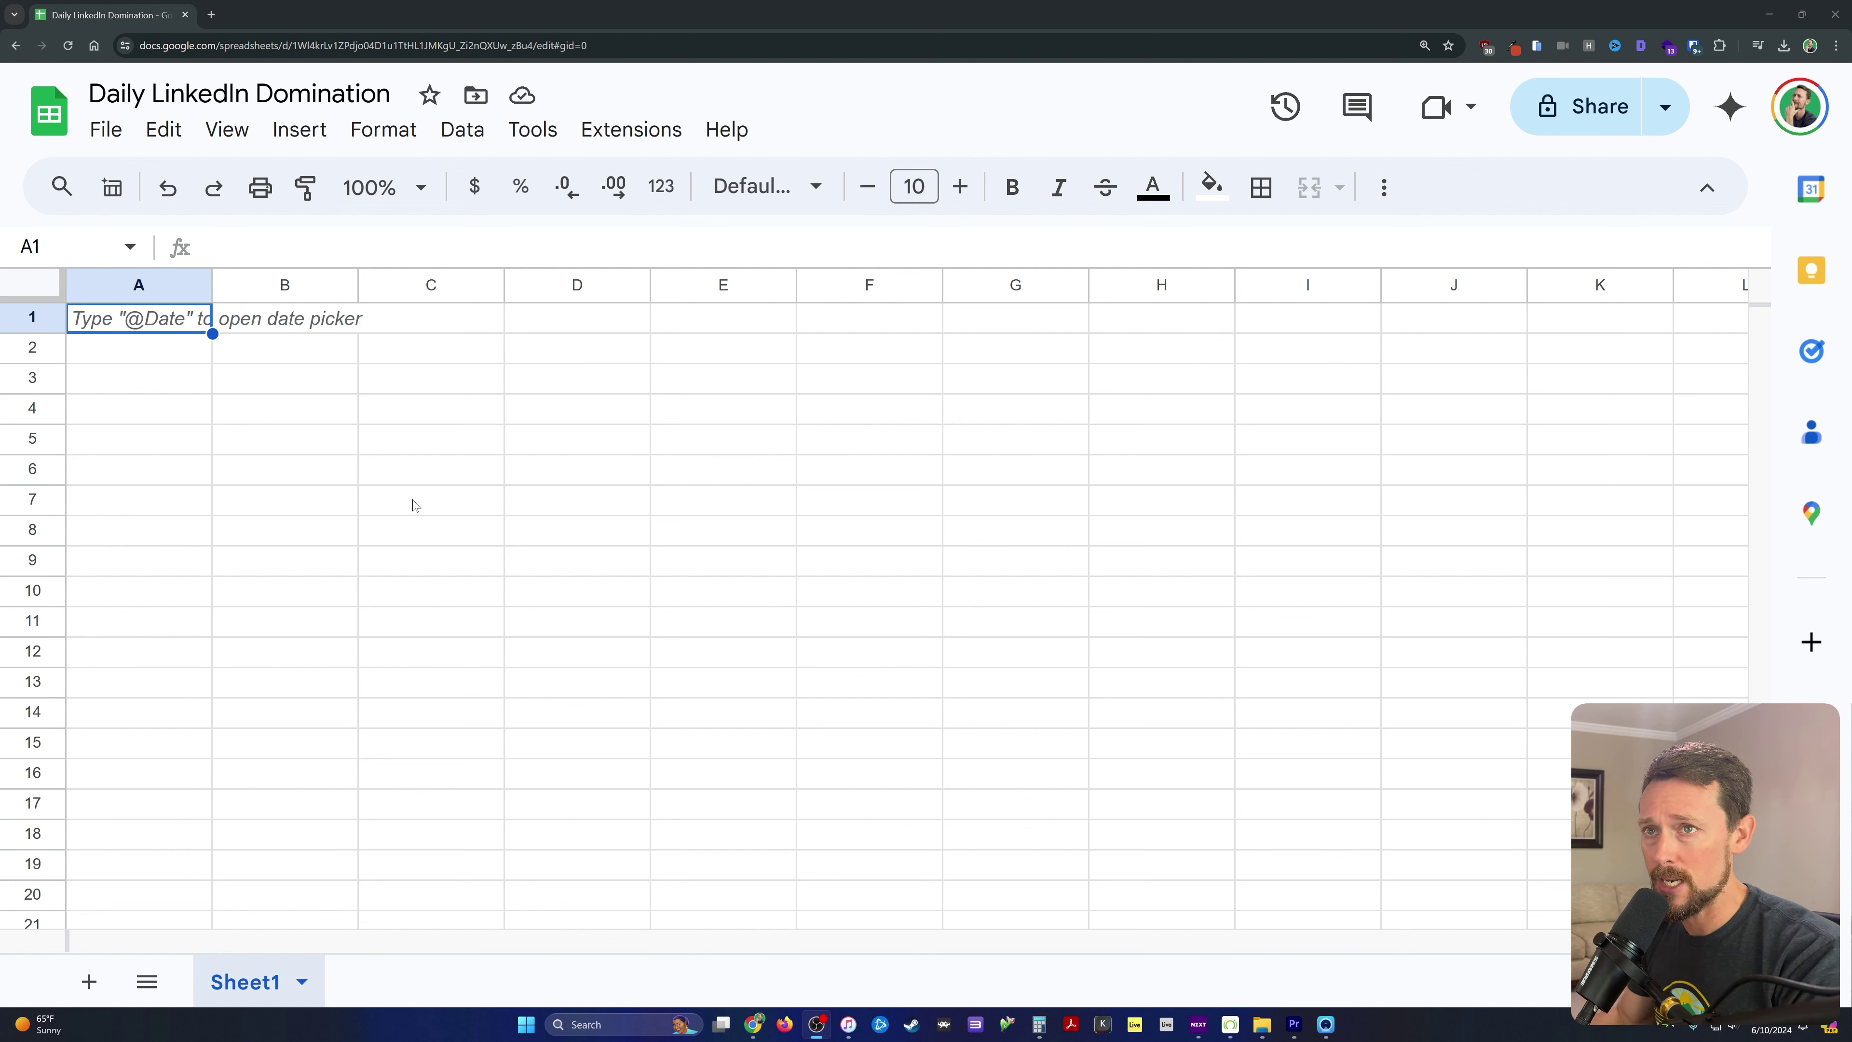
Drag column A's border to widen it on the still-empty sheet.
{"action": "left_click_drag", "start_coordinate": [208, 284], "coordinate": [321, 285]}
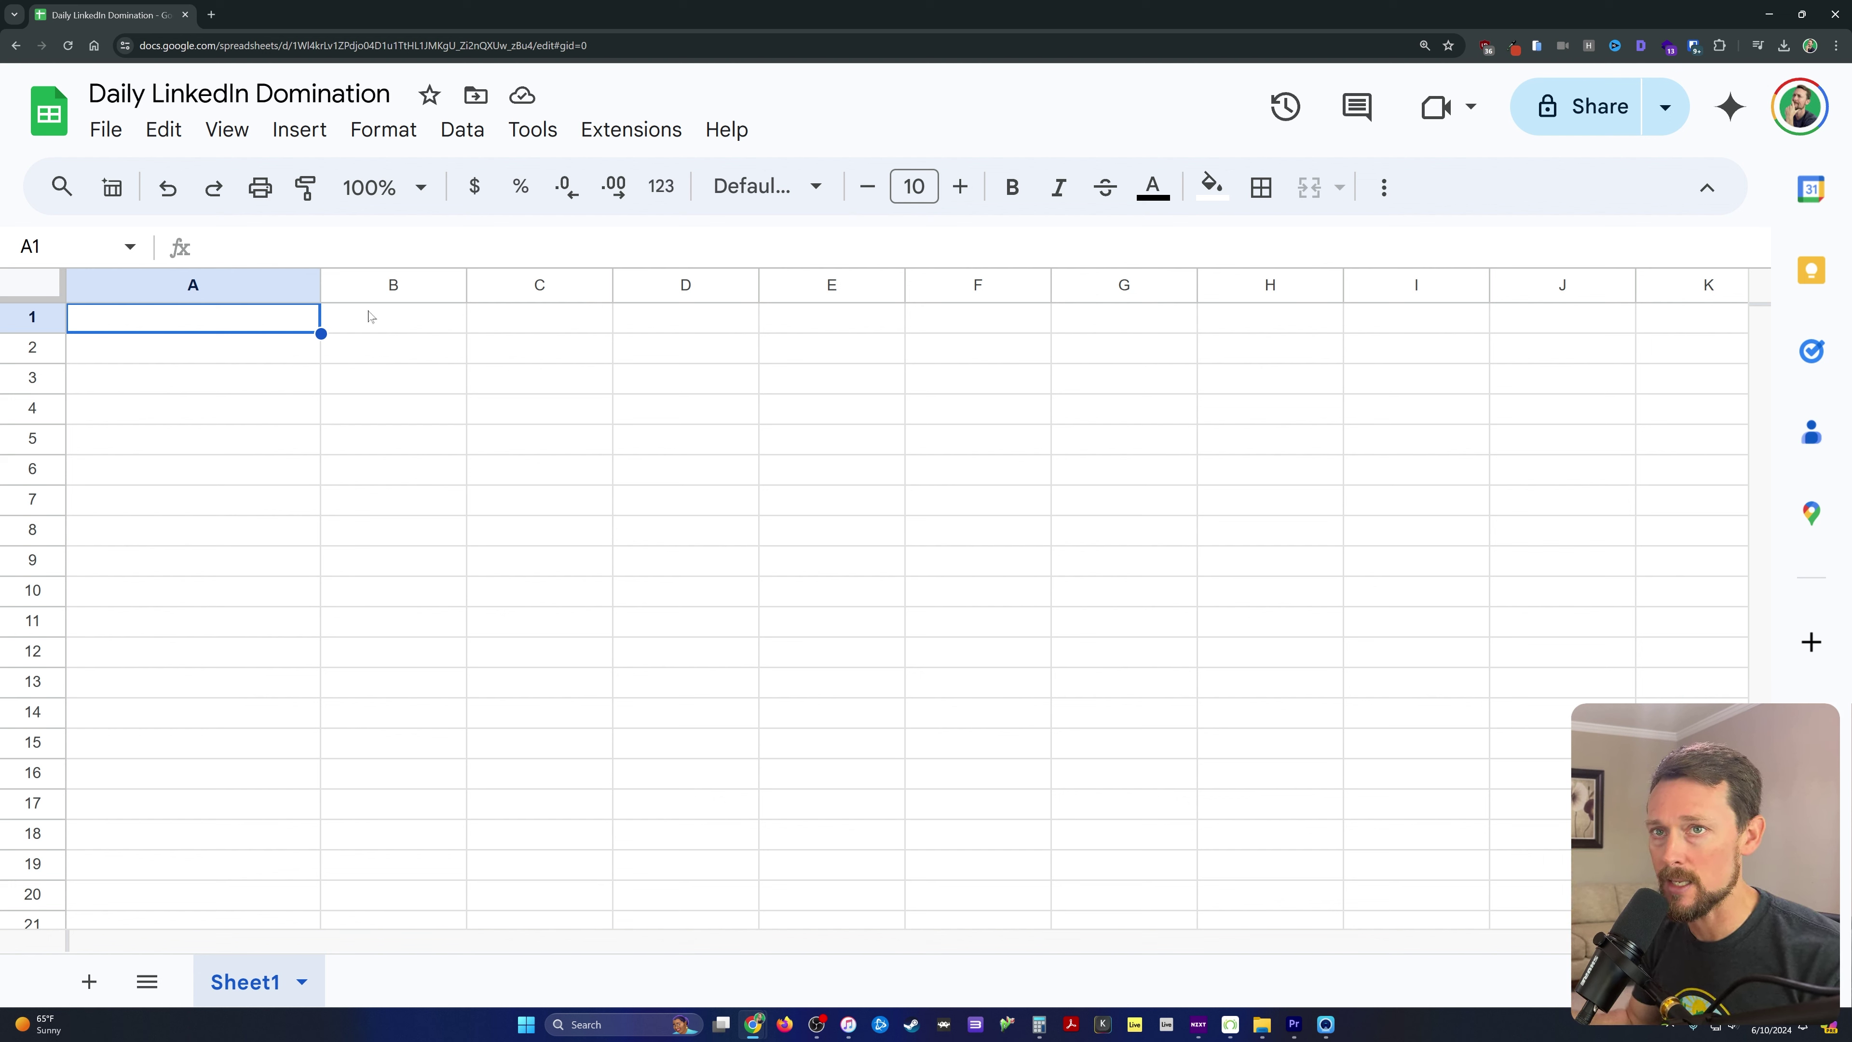
Enter the short labels Comment in A1 and Connect in A2.
{"action": "type", "text": "Comment"}
{"action": "key", "text": "Return"}
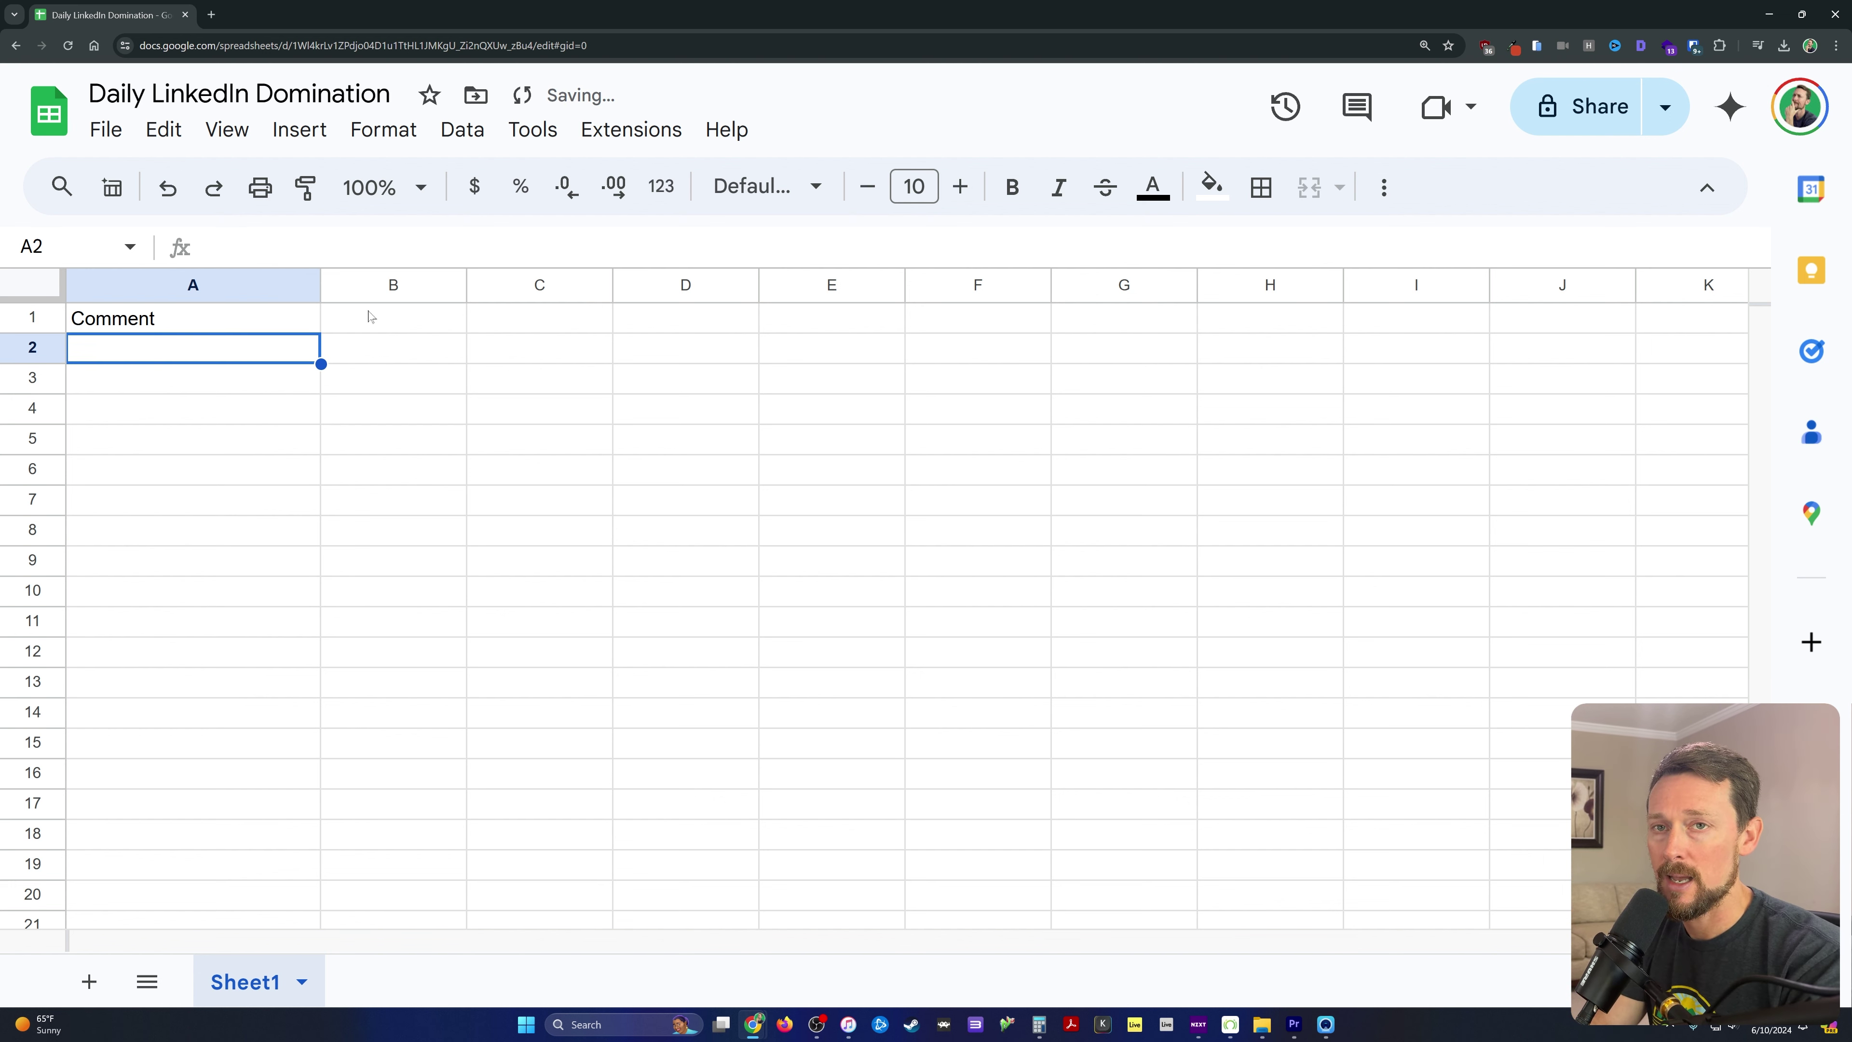
{"action": "type", "text": "Connect"}
{"action": "key", "text": "Return"}
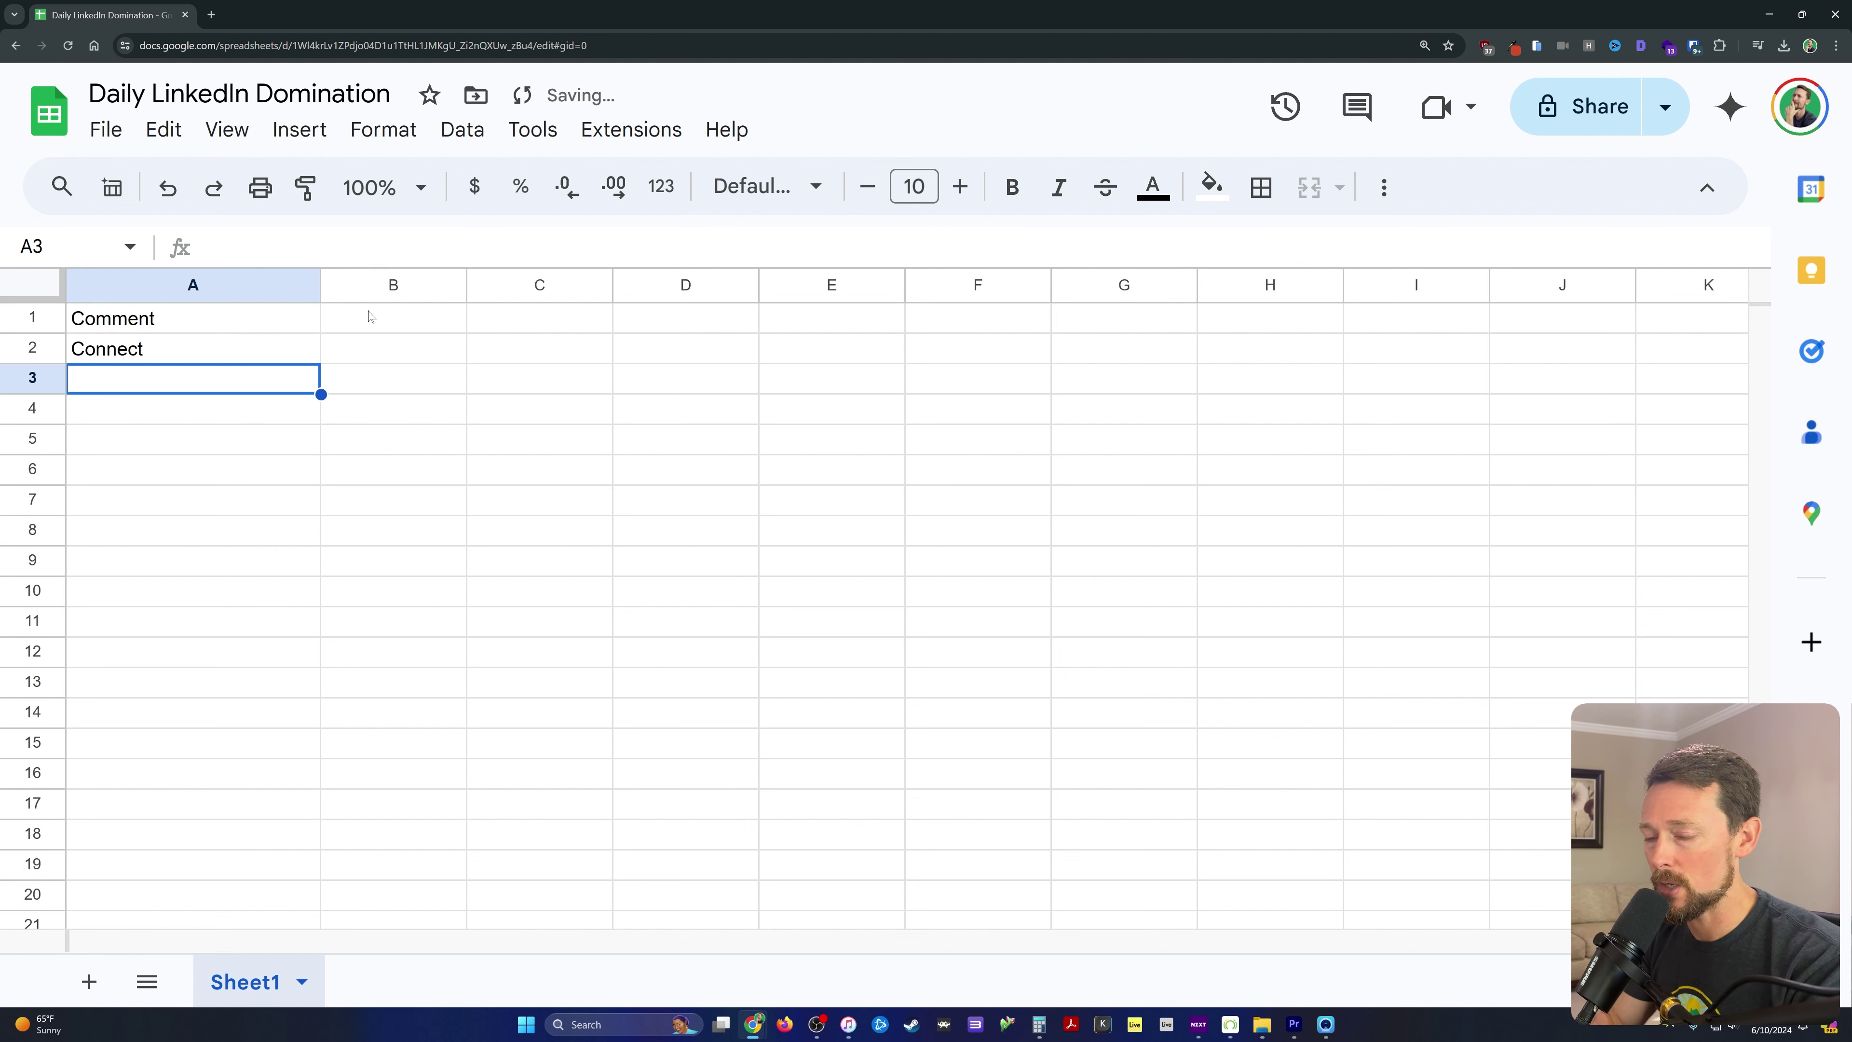
Rewrite A1 and A2 as the full task descriptions and widen column A to fit.
{"action": "key", "text": "Up"}
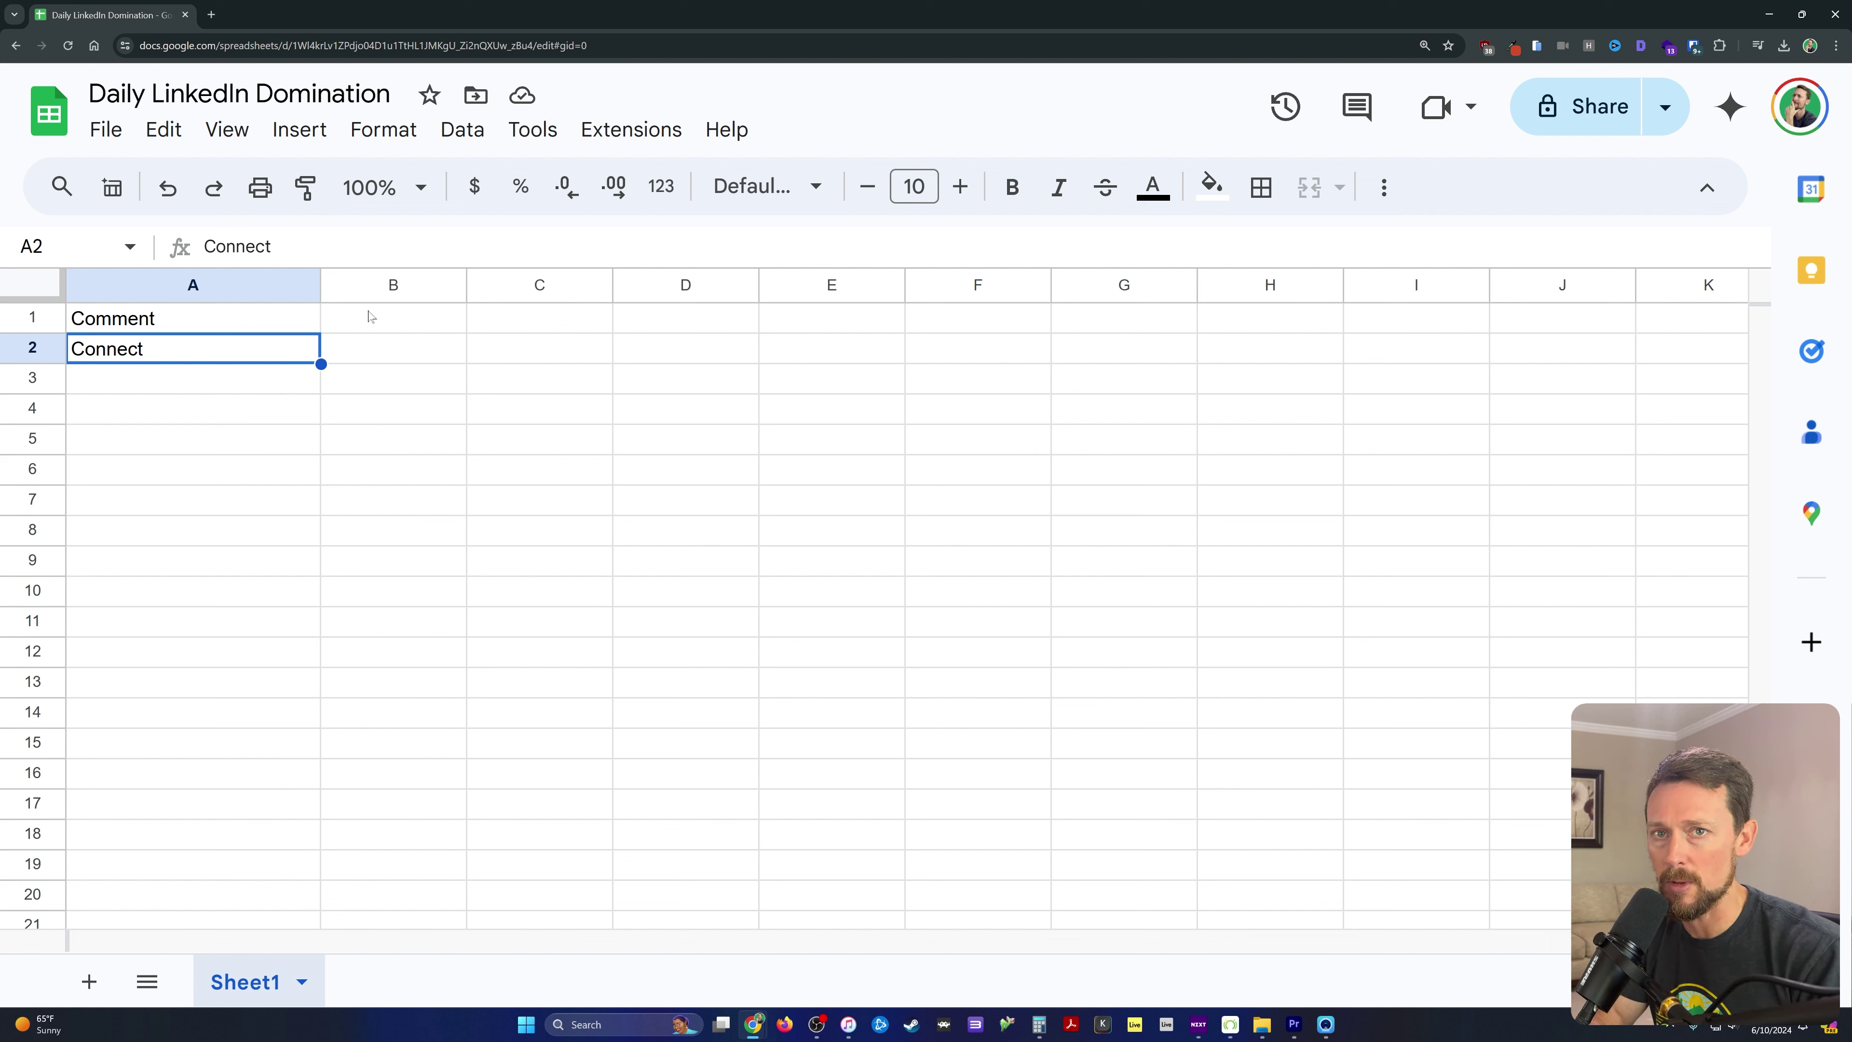
{"action": "key", "text": "Up"}
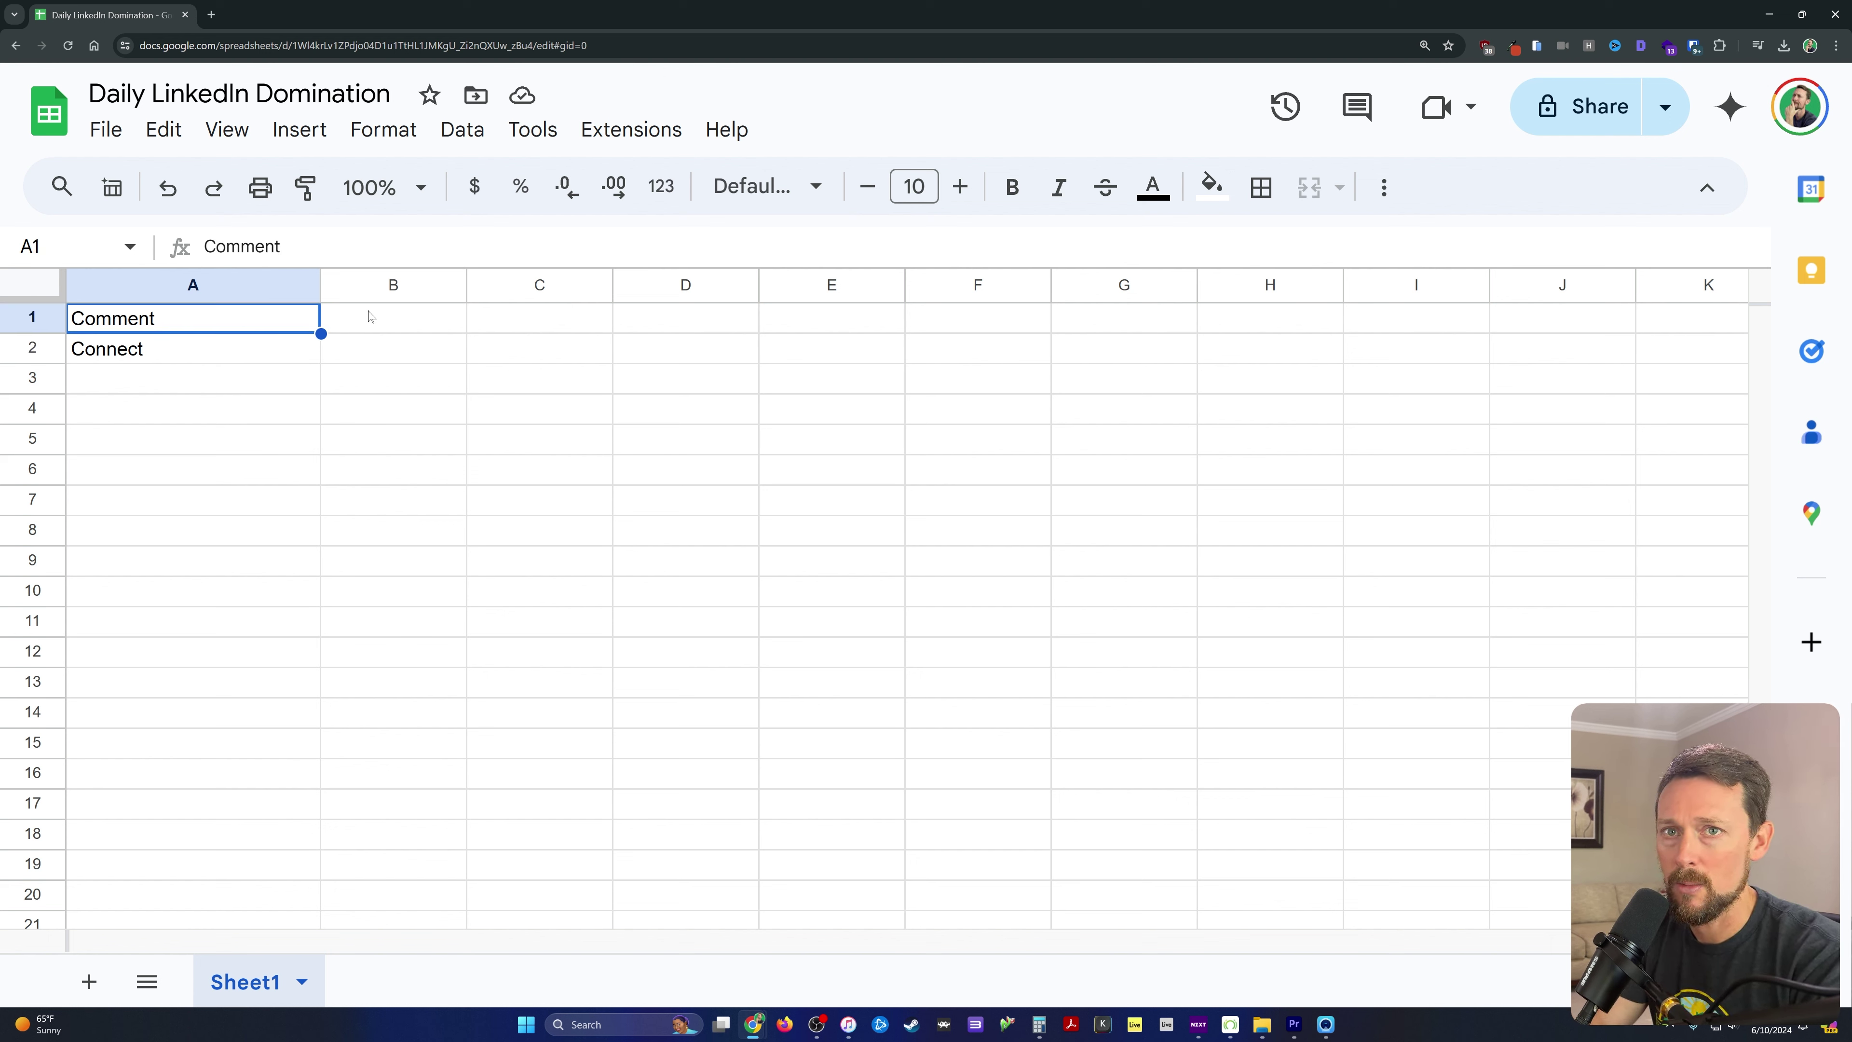
{"action": "type", "text": "Comment on 15 new "}
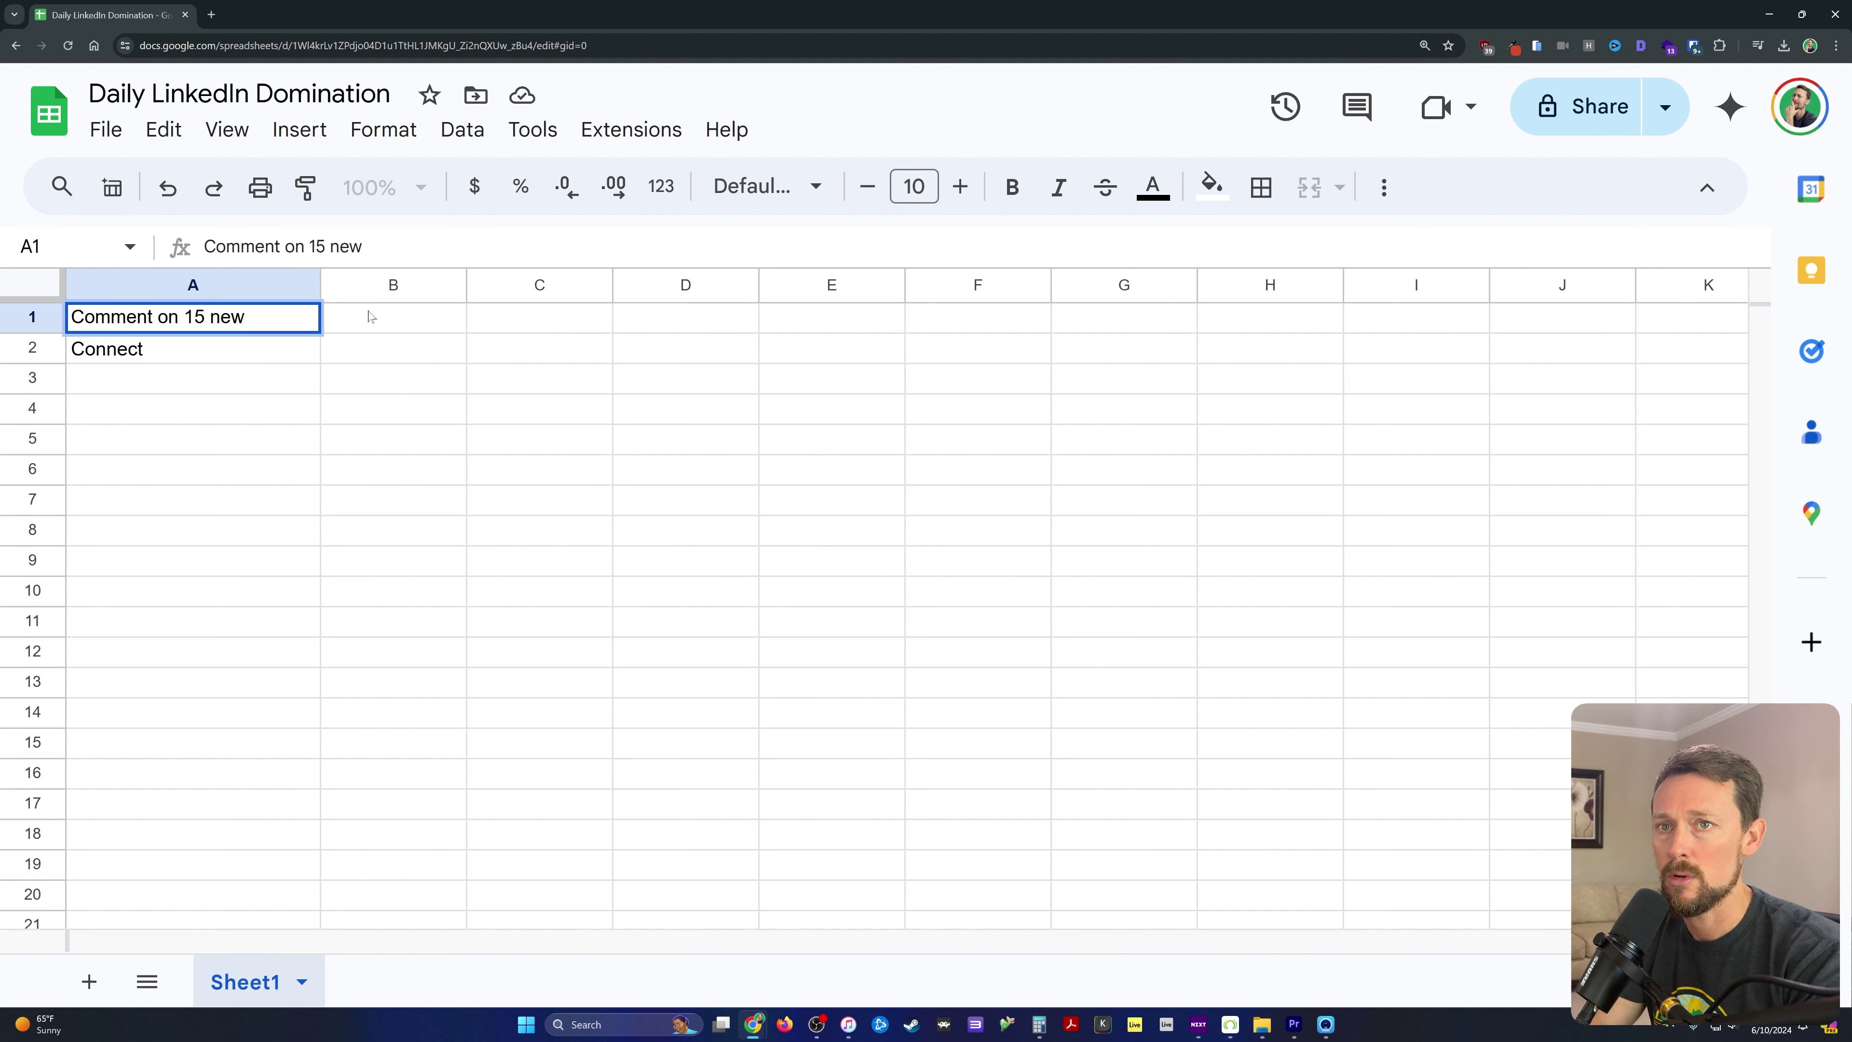
{"action": "type", "text": "people's posts"}
{"action": "key", "text": "Return"}
{"action": "type", "text": "Con"}
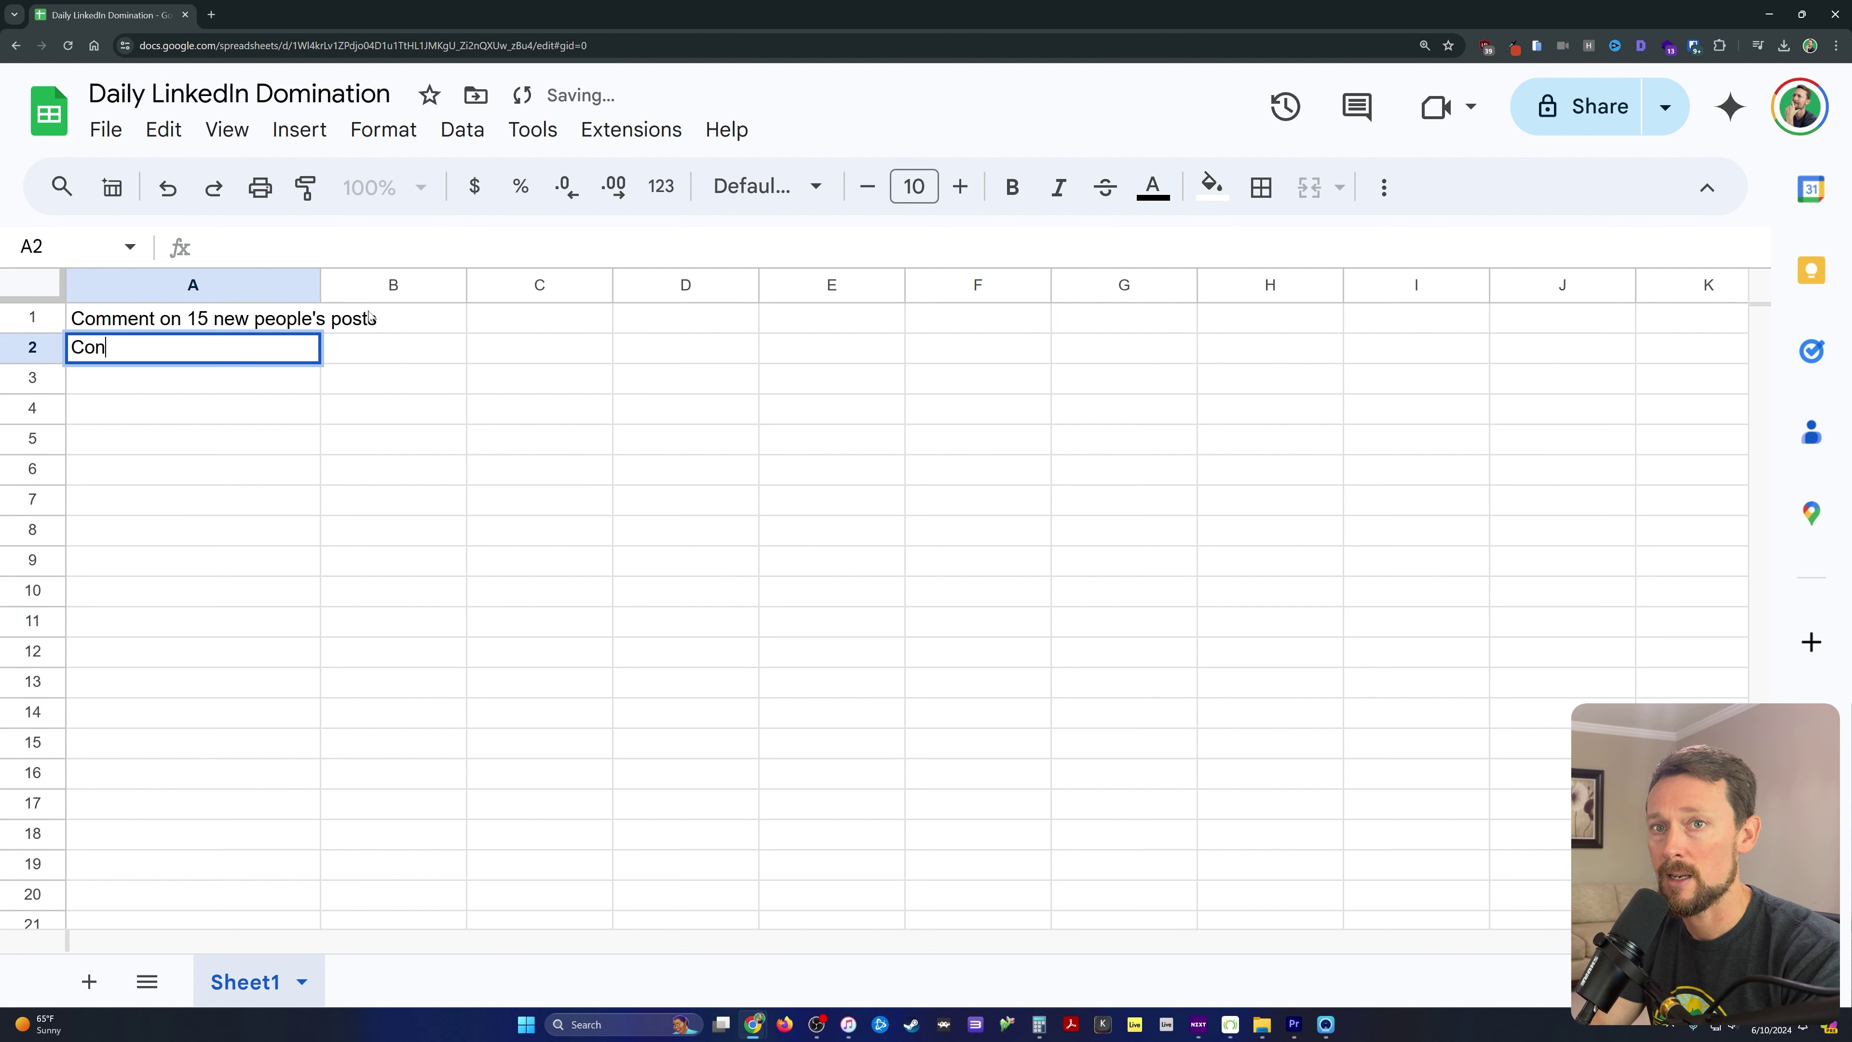
{"action": "type", "text": "nect with 15 new"}
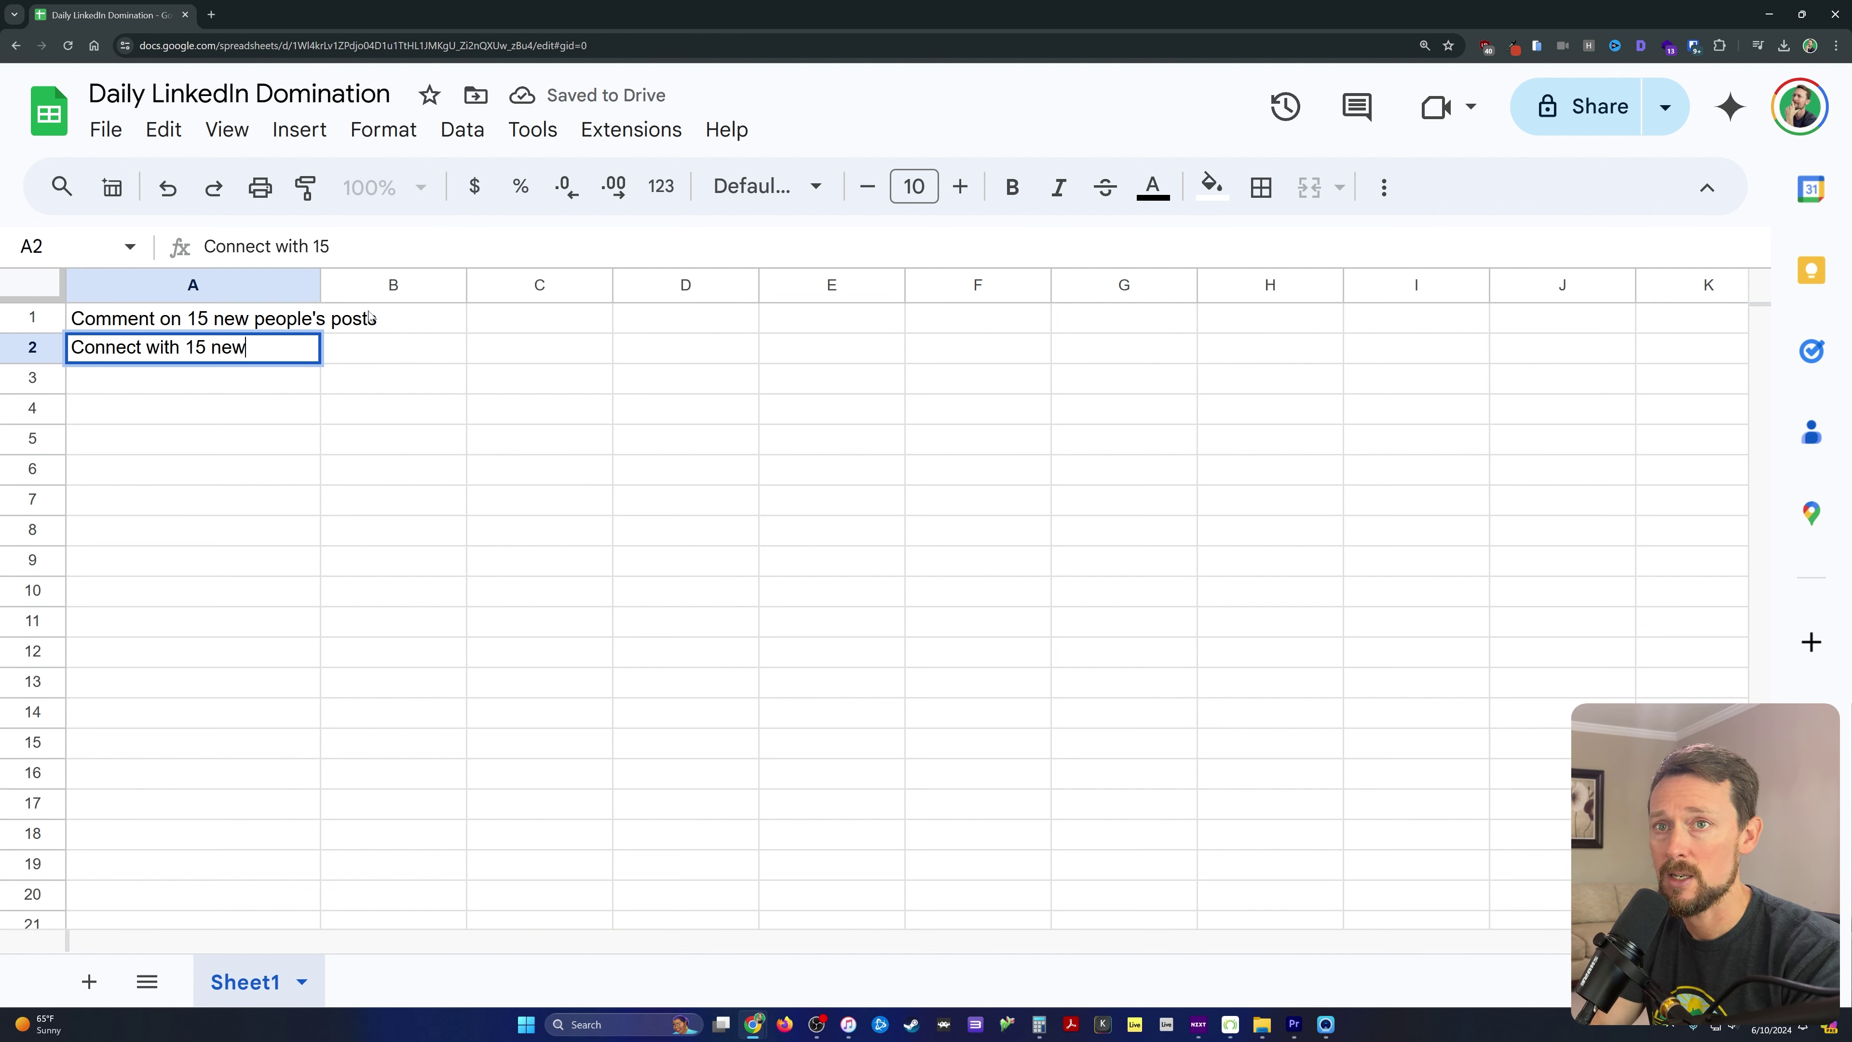
{"action": "type", "text": " people (in m"}
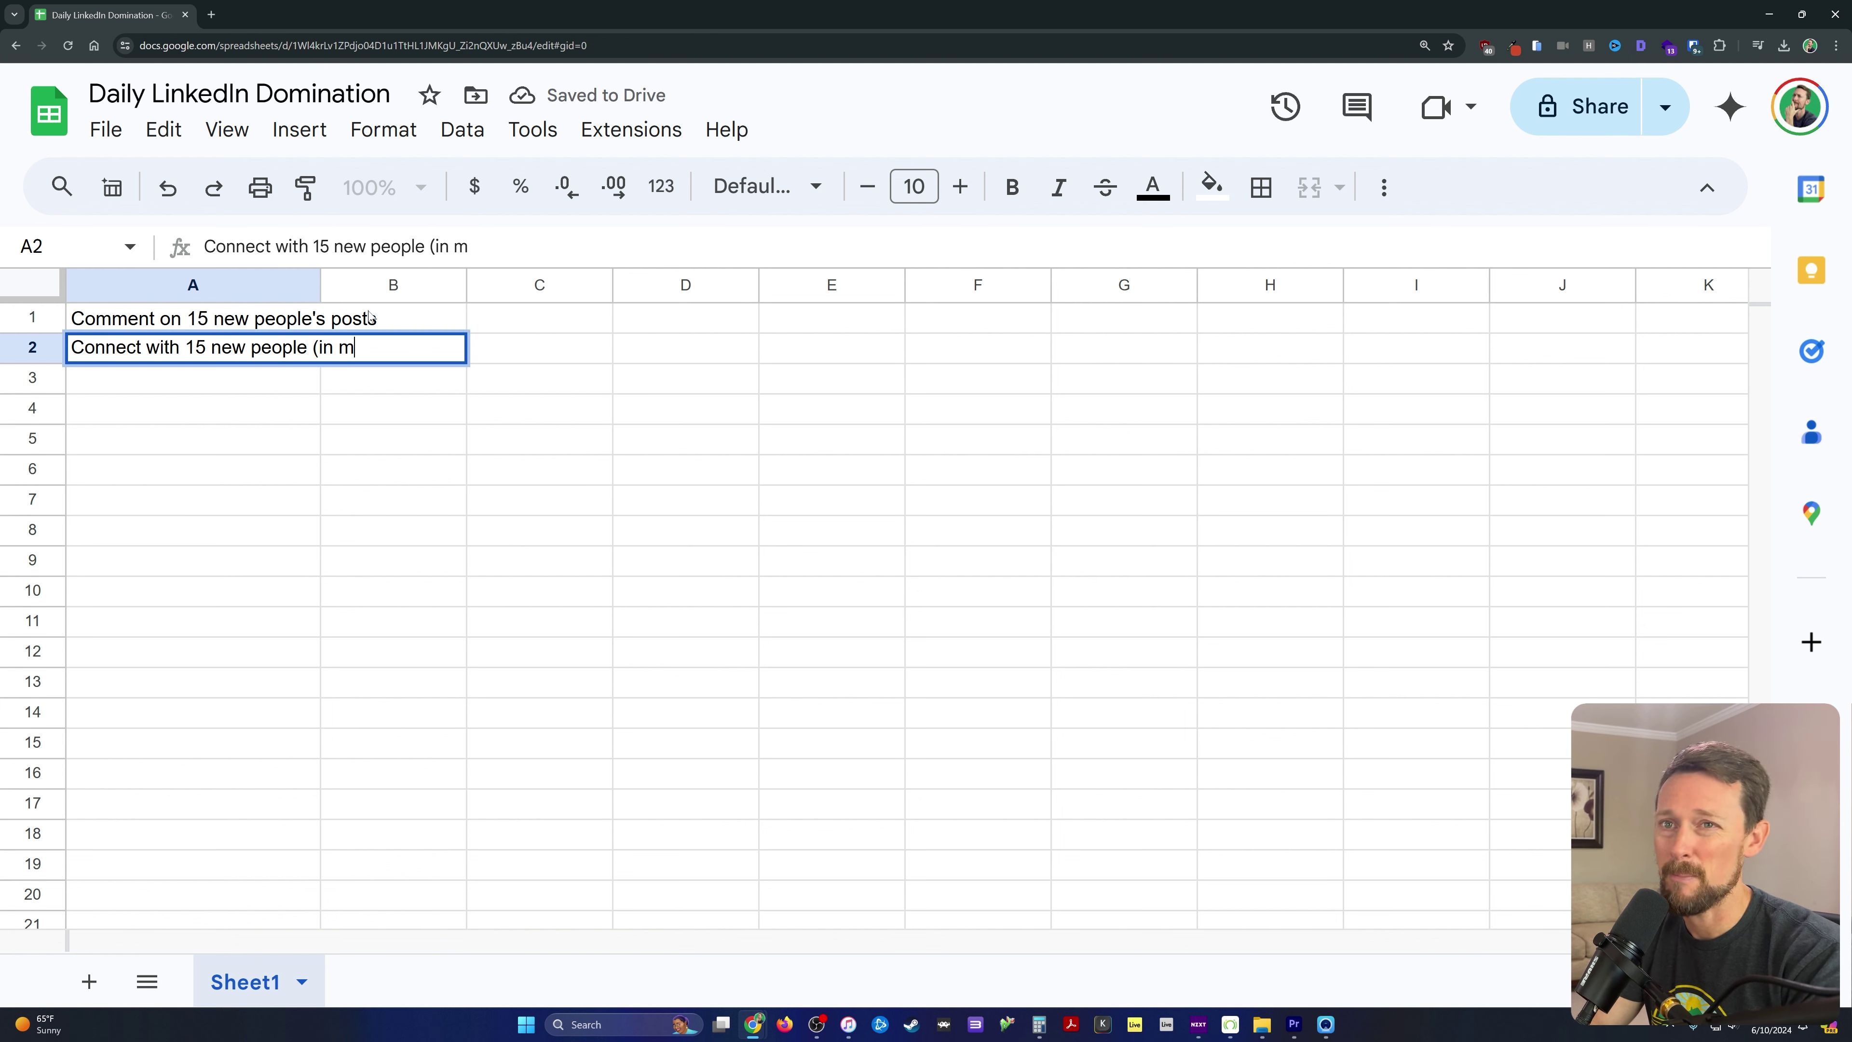
{"action": "type", "text": "y target audience"}
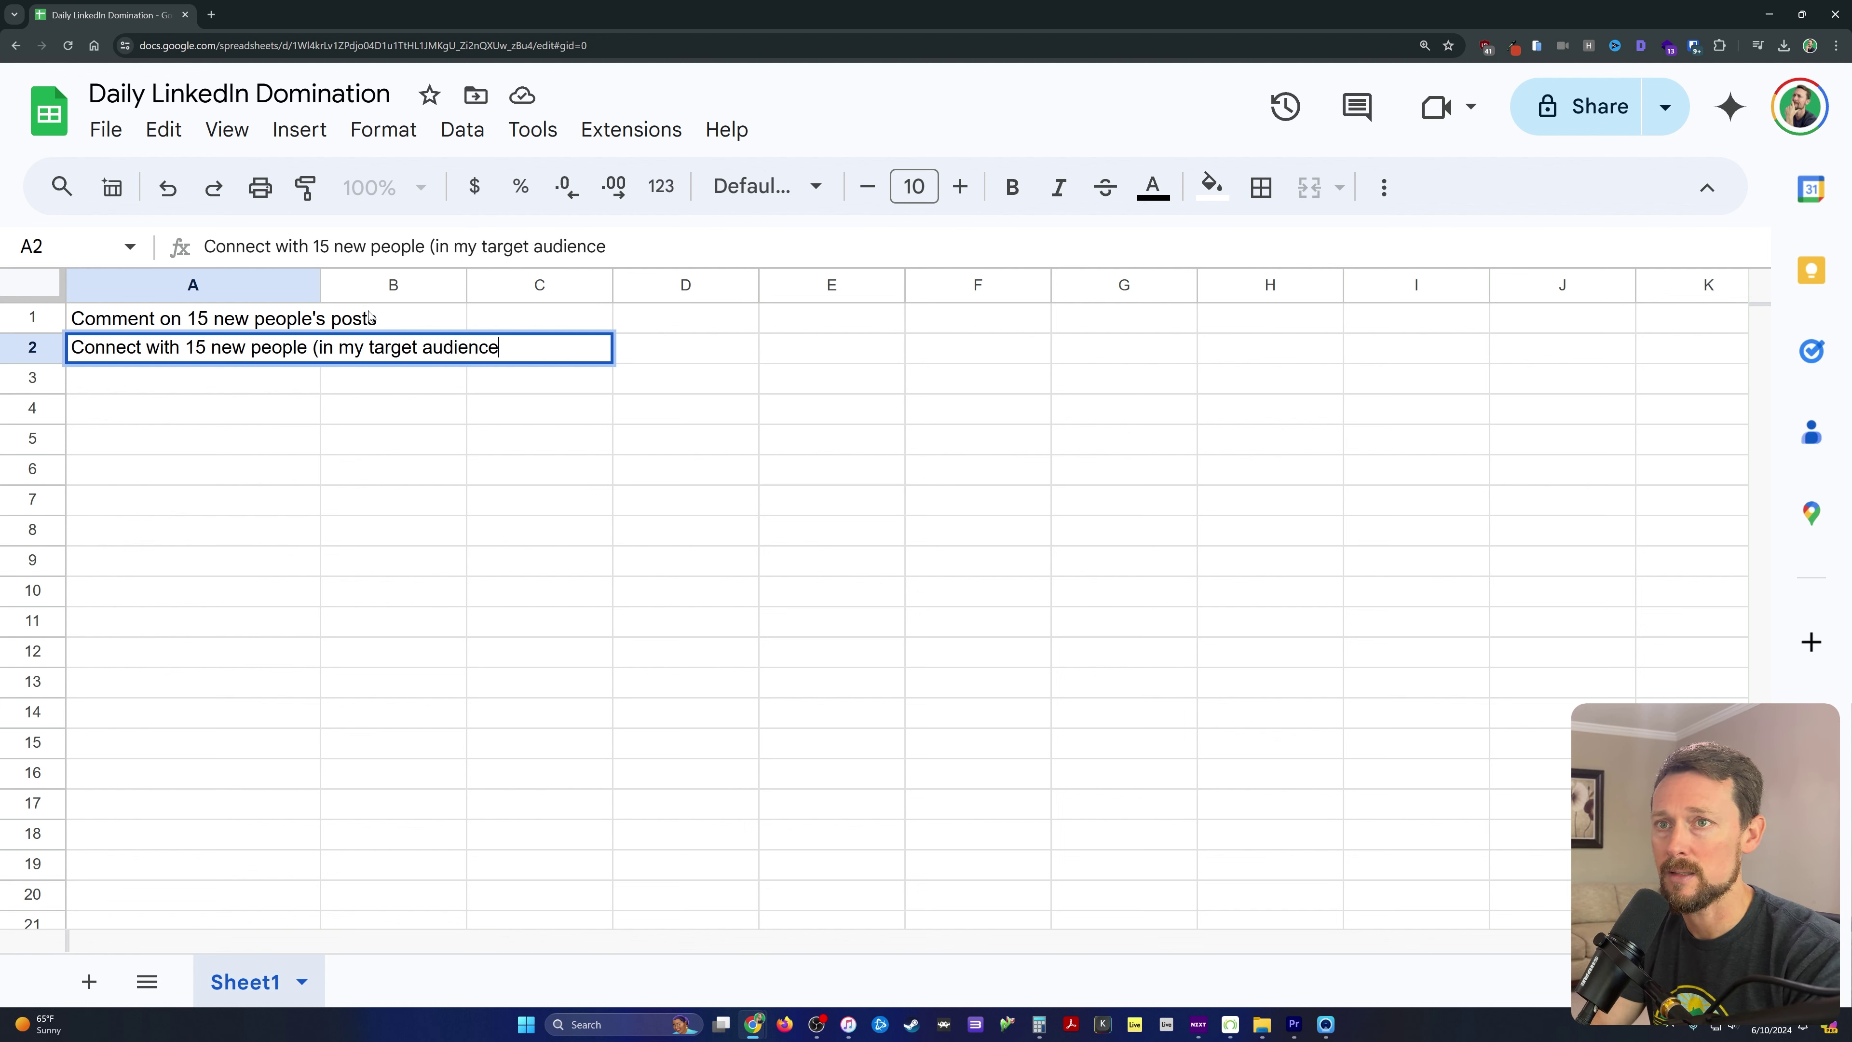
{"action": "key", "text": "Return"}
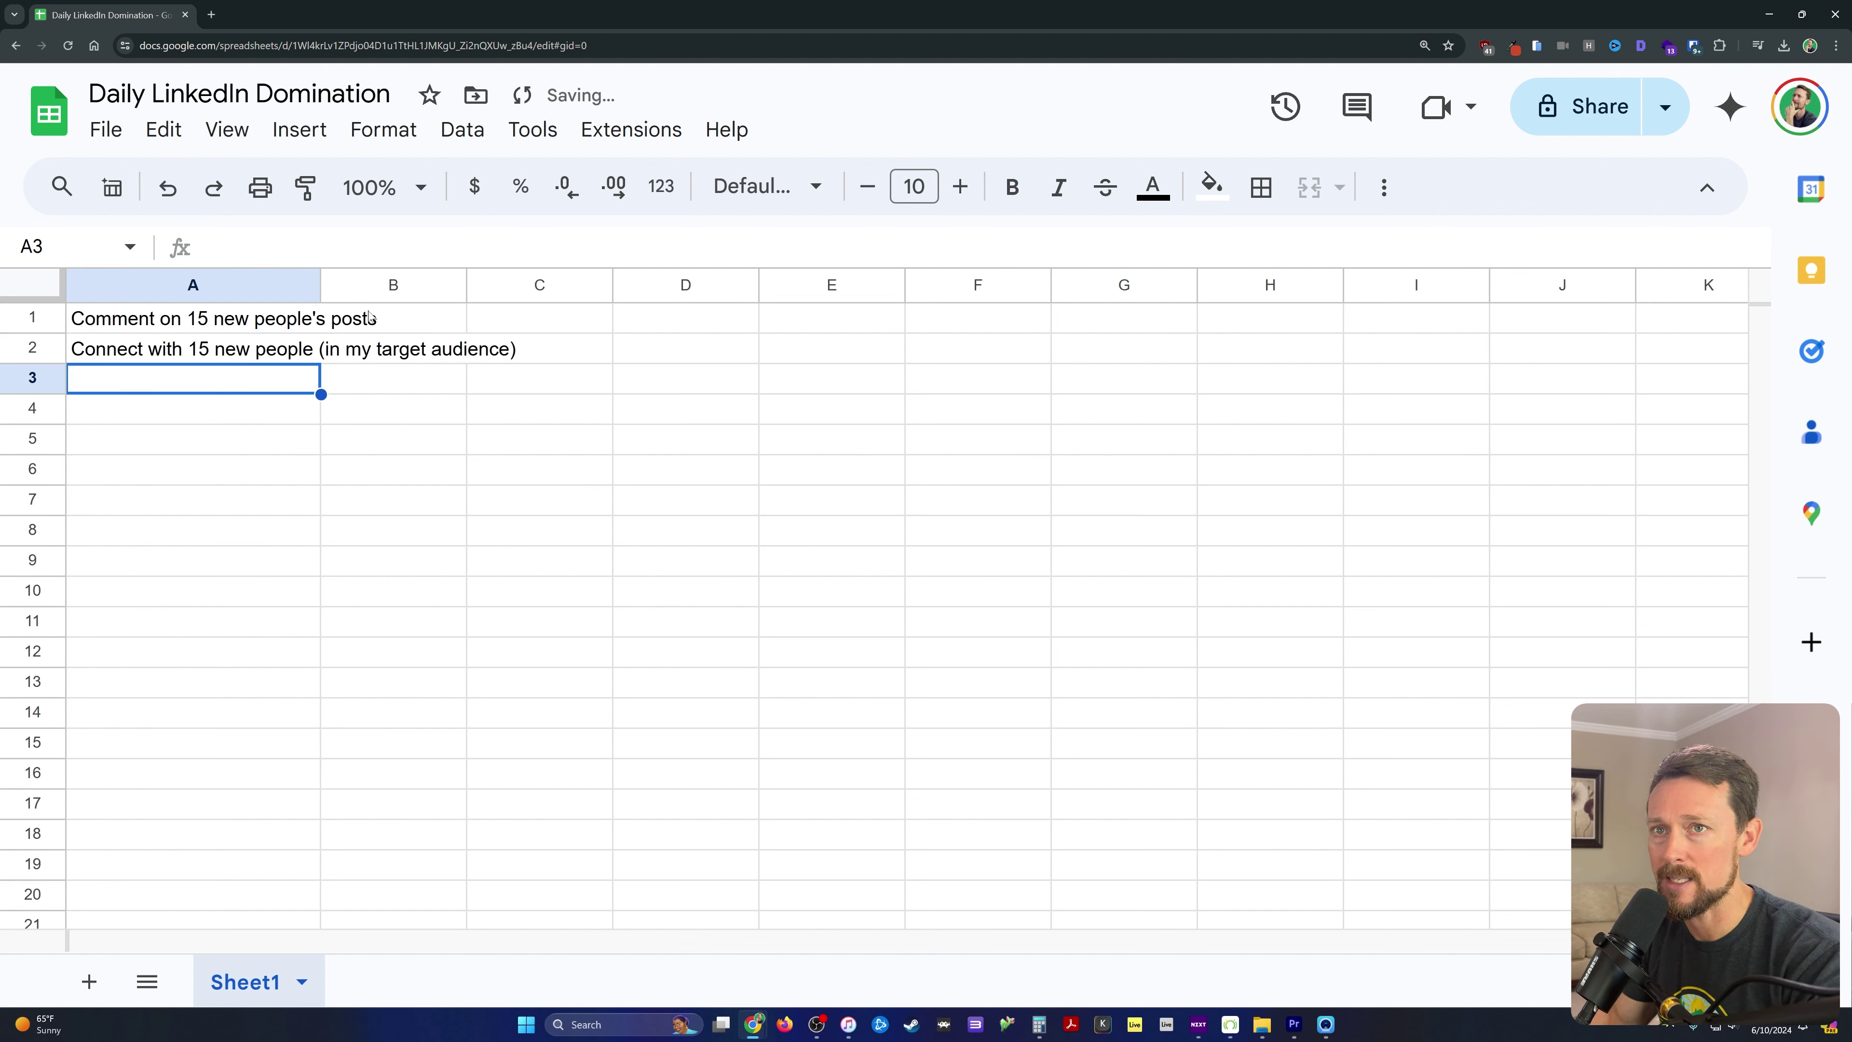
{"action": "left_click_drag", "start_coordinate": [321, 285], "coordinate": [529, 284]}
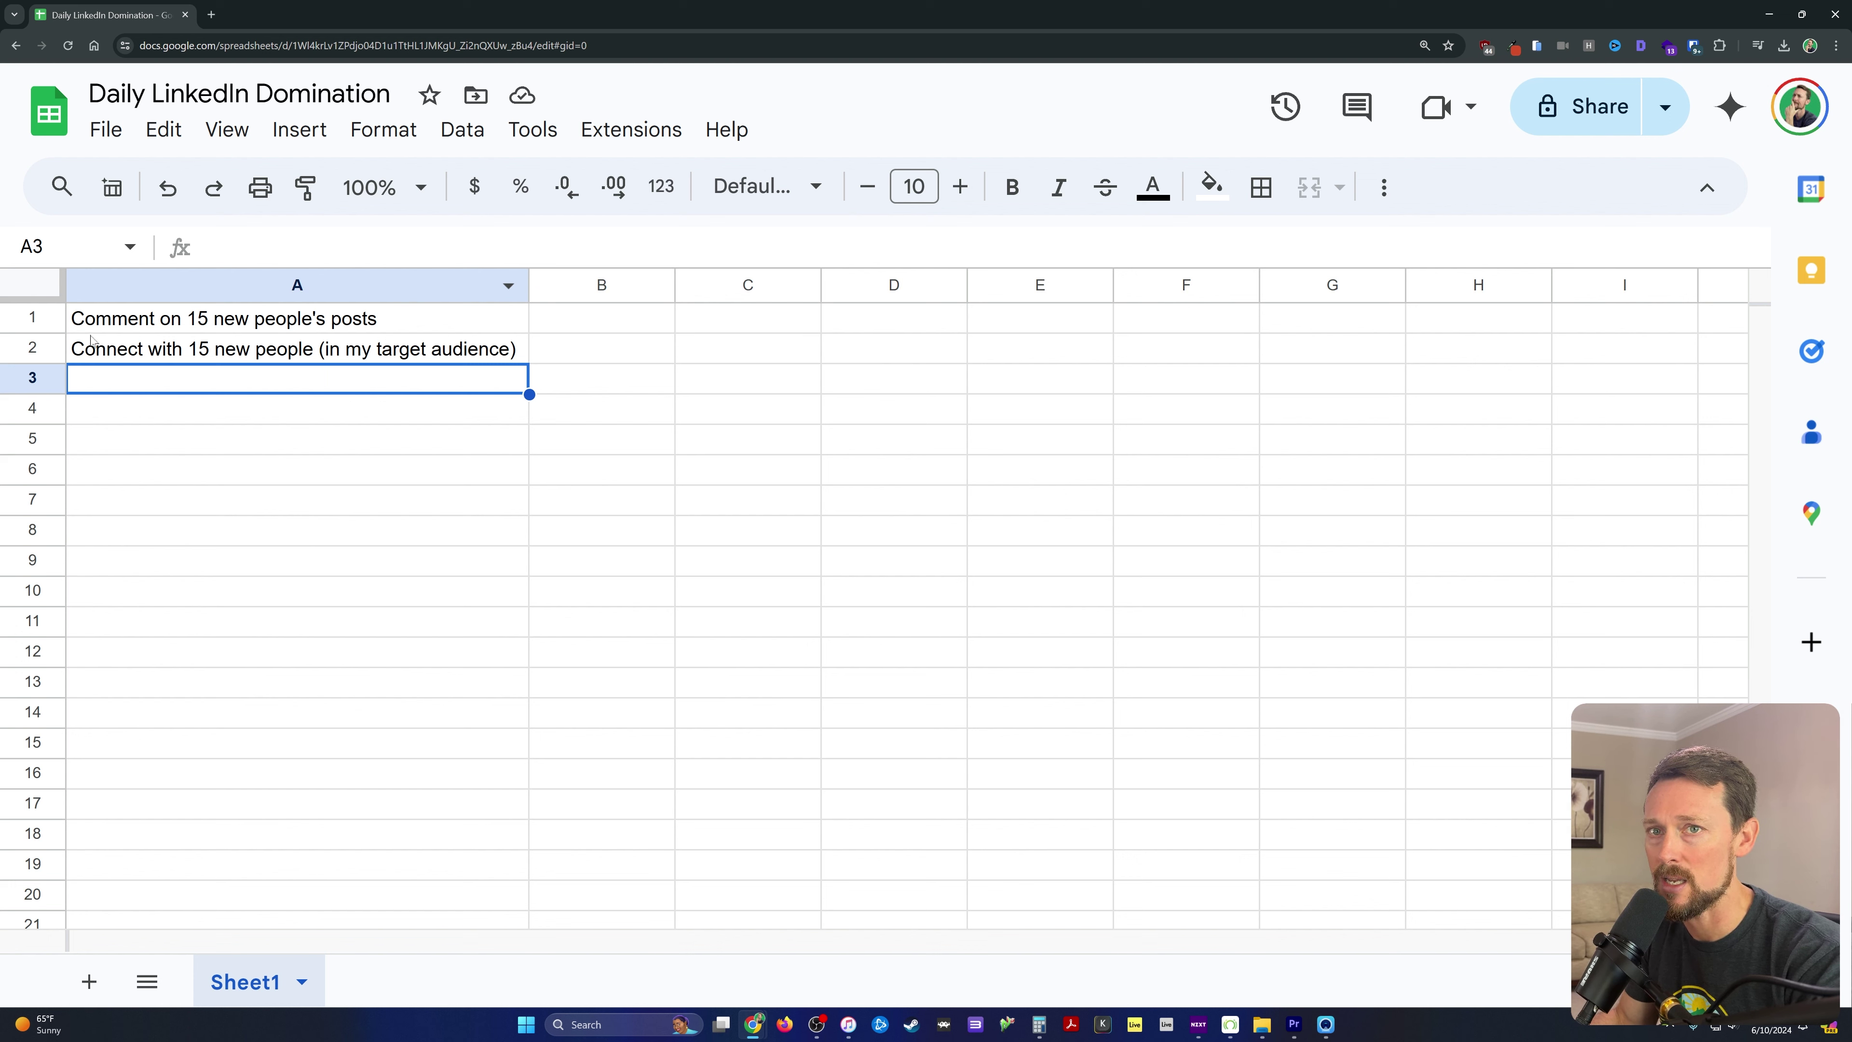
Enter today's date in A4 with =TODAY(), then paste it back as a fixed 6/10/2024 value.
{"action": "left_click_drag", "start_coordinate": [248, 424], "coordinate": [336, 443]}
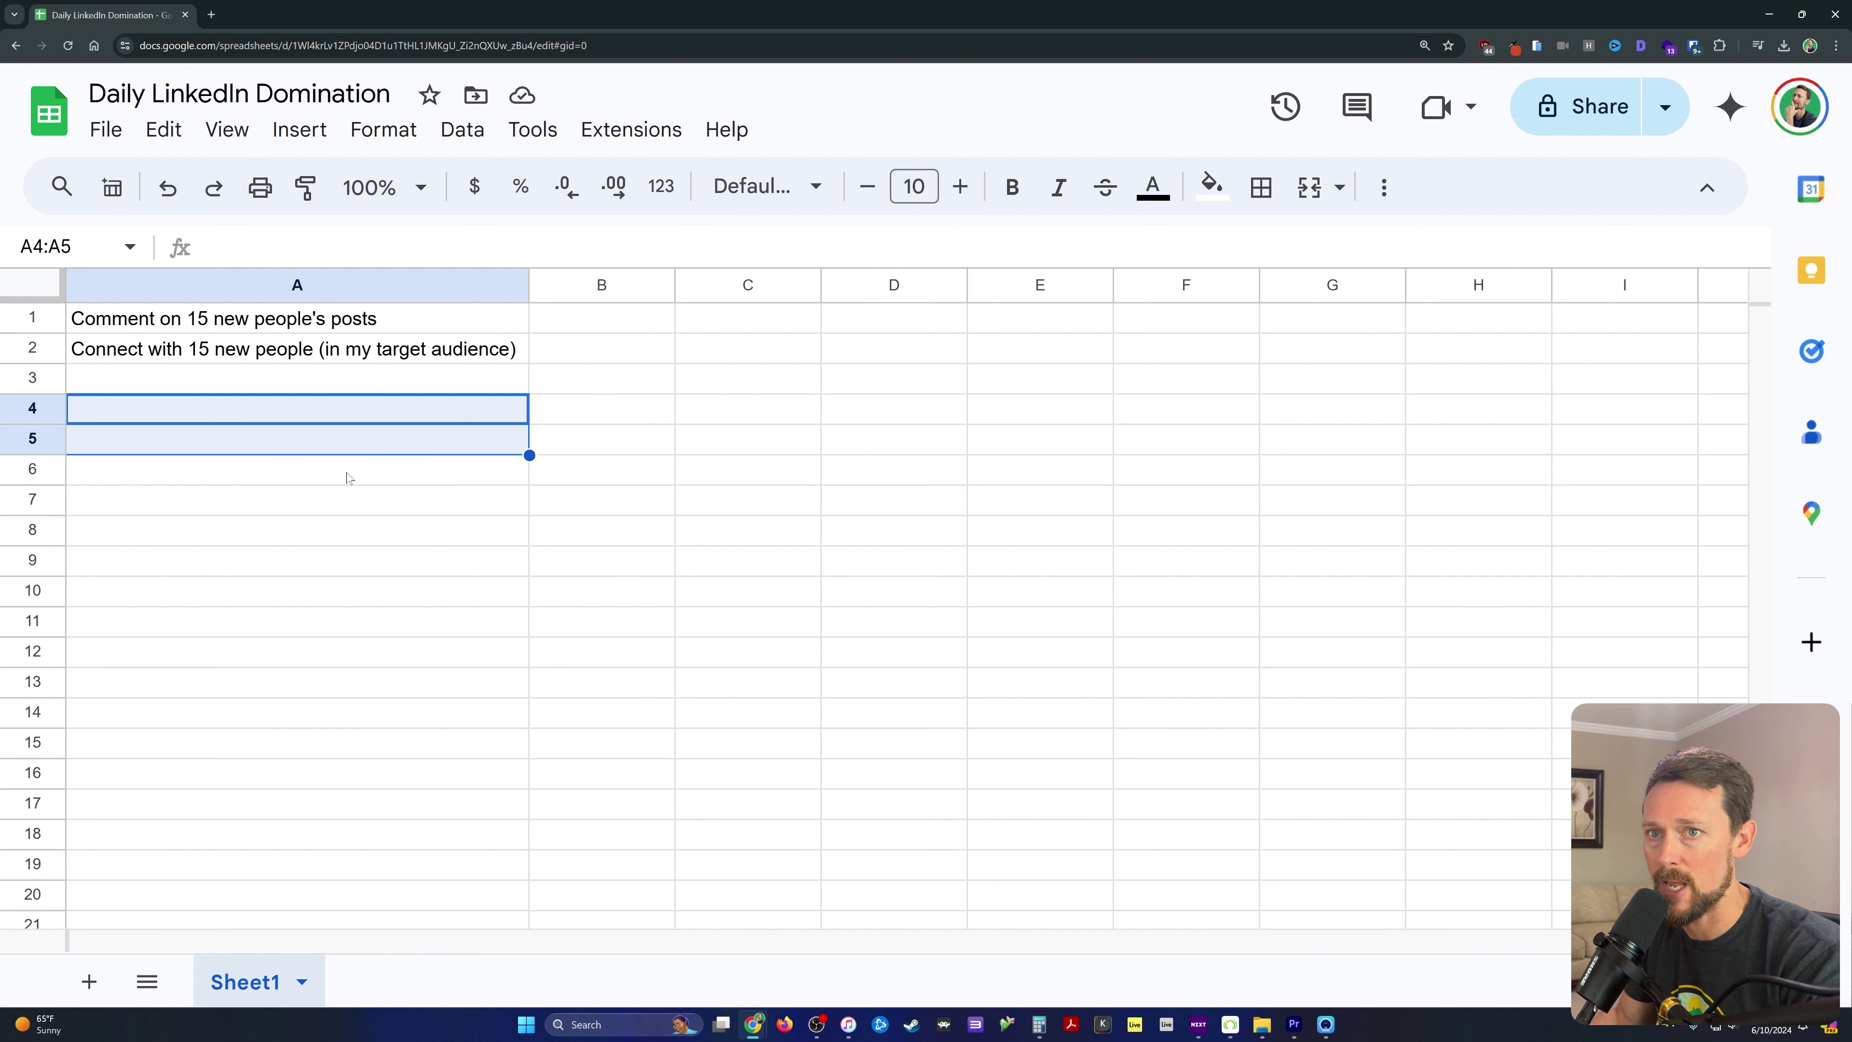
{"action": "left_click", "coordinate": [368, 415]}
{"action": "key", "text": "shift+Down"}
{"action": "key", "text": "shift+Down"}
{"action": "key", "text": "shift+Down"}
{"action": "key", "text": "shift+Down"}
{"action": "key", "text": "shift+Down"}
{"action": "key", "text": "shift+Down"}
{"action": "key", "text": "shift+Down"}
{"action": "key", "text": "shift+Down"}
{"action": "key", "text": "shift+Down"}
{"action": "key", "text": "shift+Down"}
{"action": "key", "text": "shift+Down"}
{"action": "key", "text": "shift+Down"}
{"action": "key", "text": "shift+Down"}
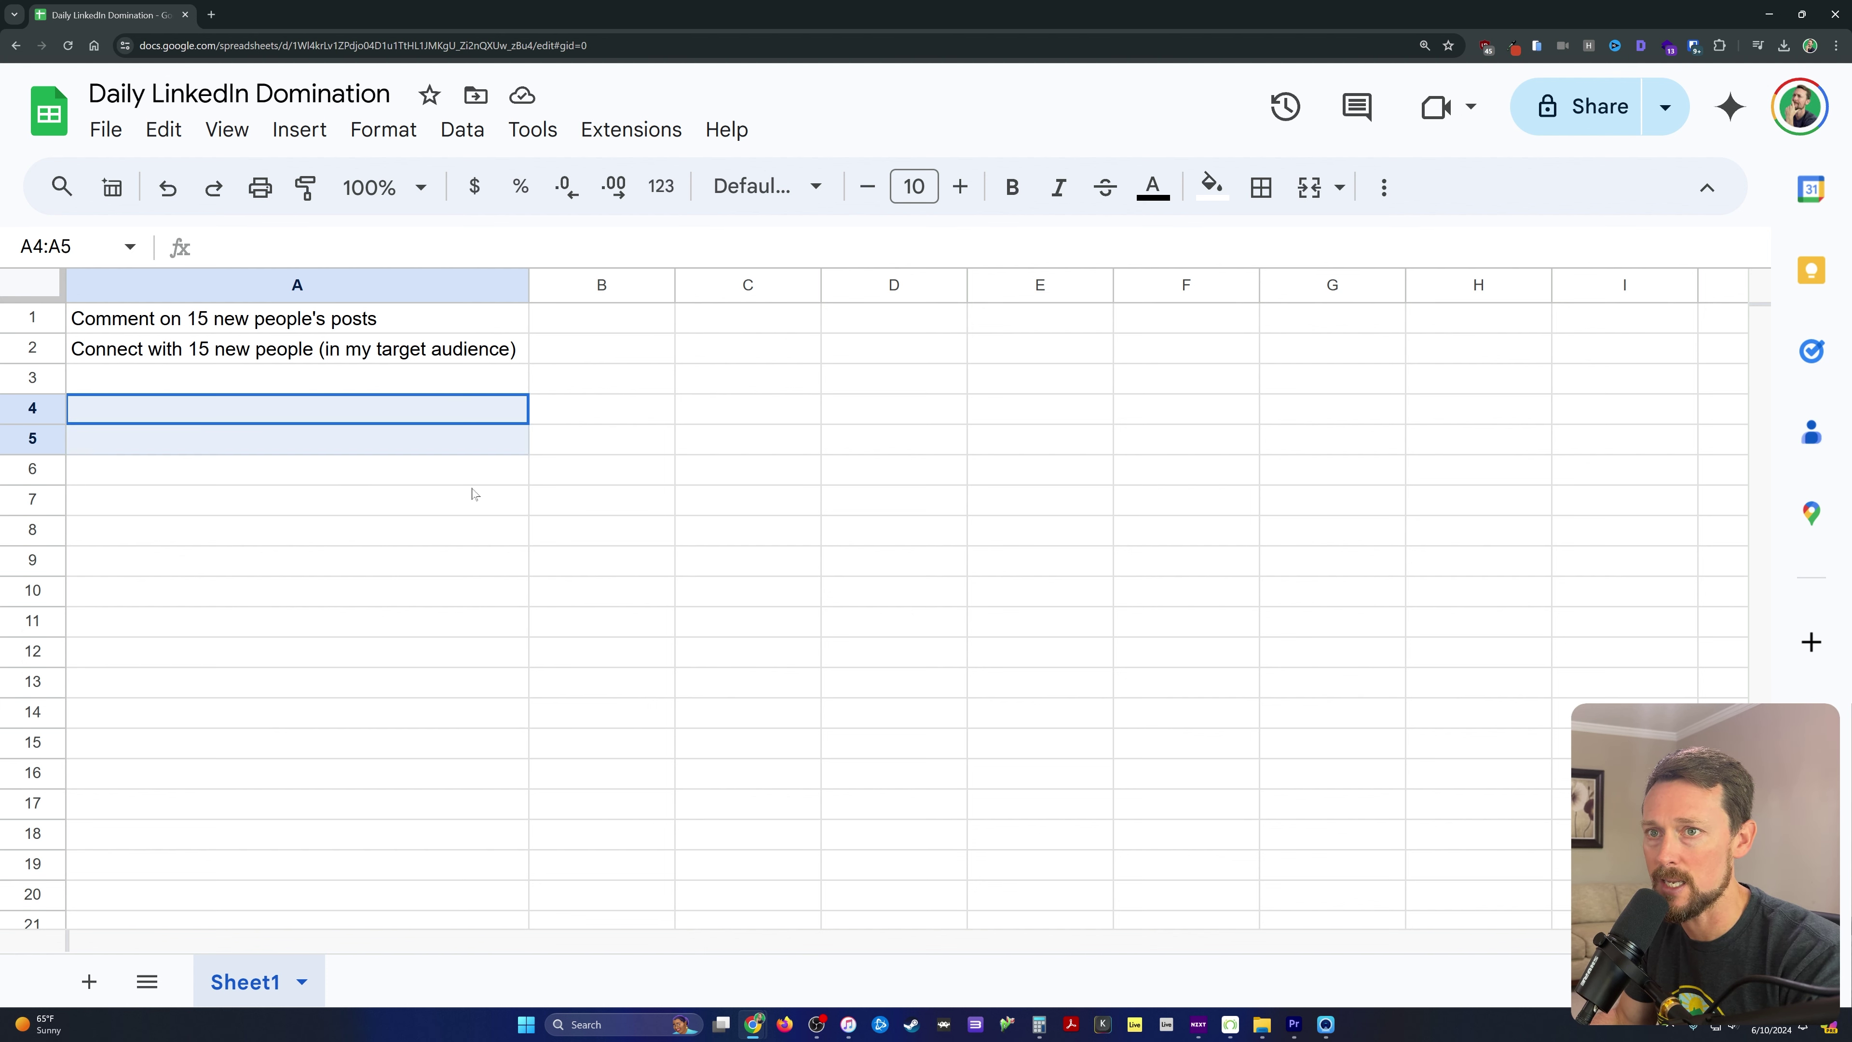
{"action": "left_click_drag", "start_coordinate": [590, 410], "coordinate": [1349, 562]}
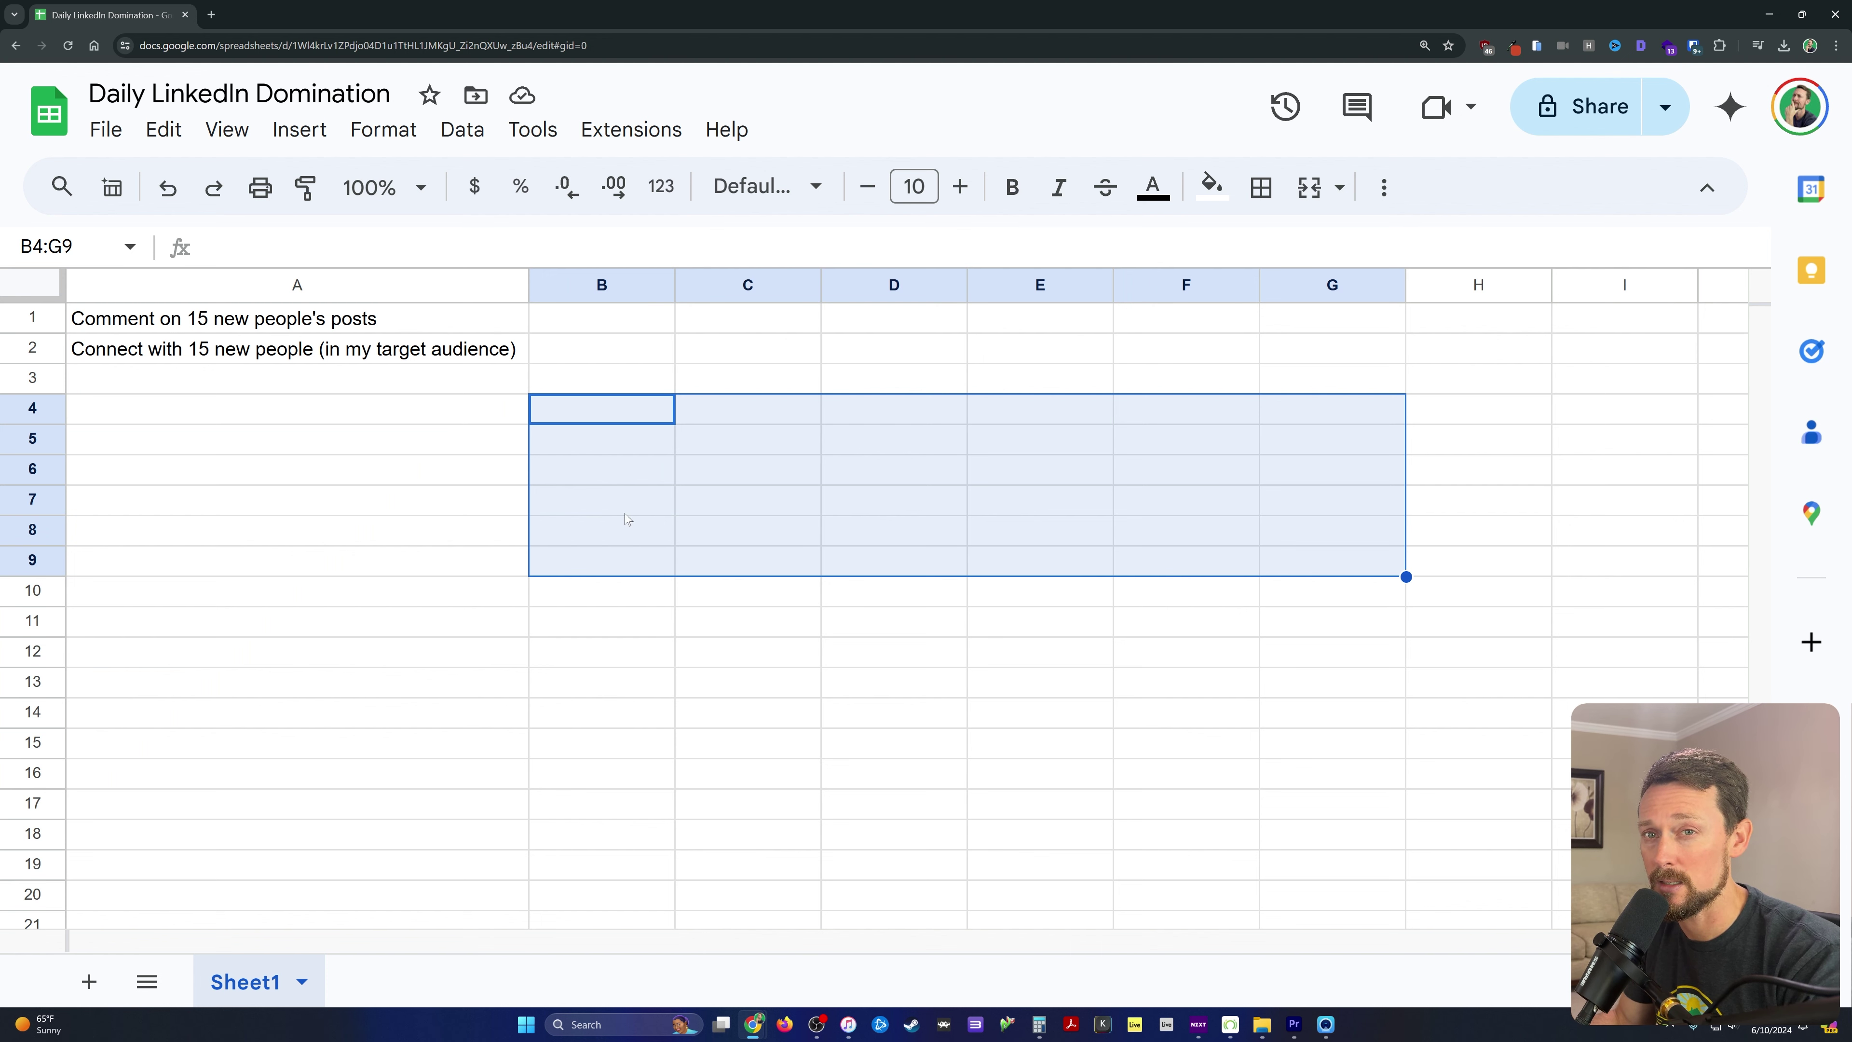
{"action": "key", "text": "Left"}
{"action": "type", "text": "=tod"}
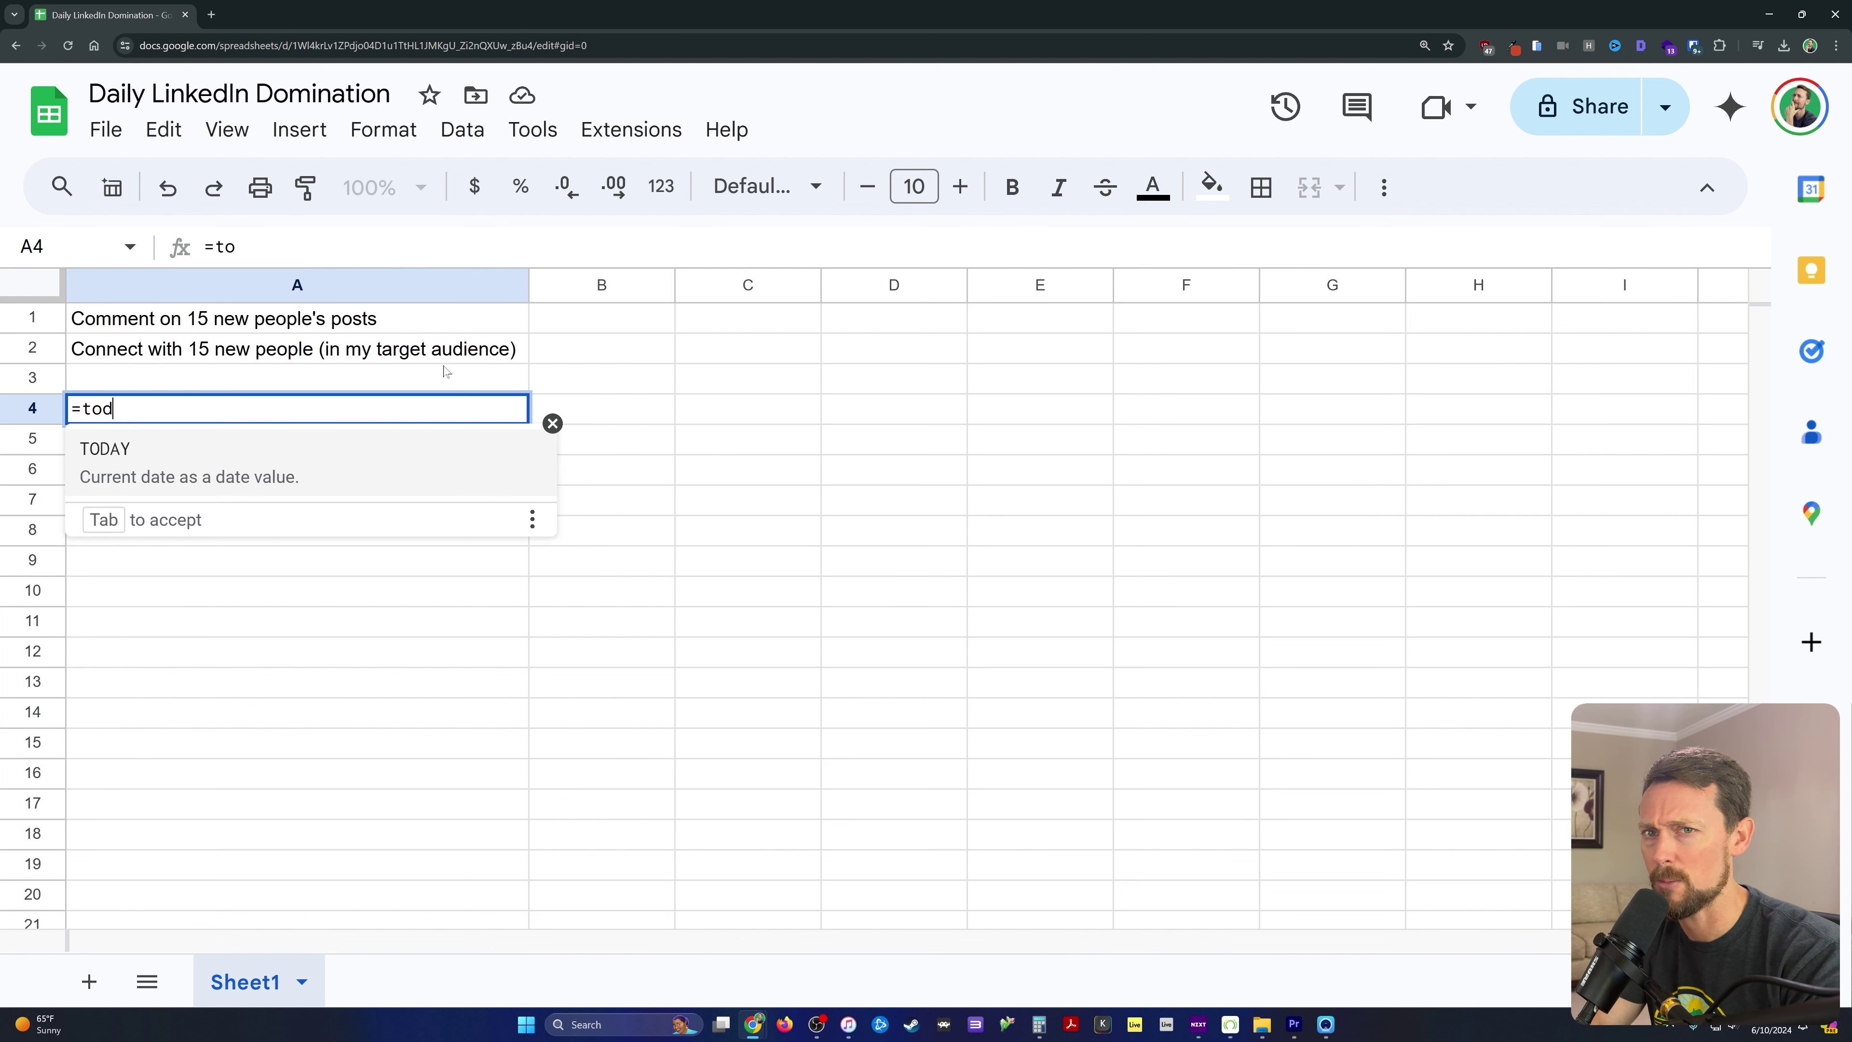
{"action": "key", "text": "Tab"}
{"action": "key", "text": "Return"}
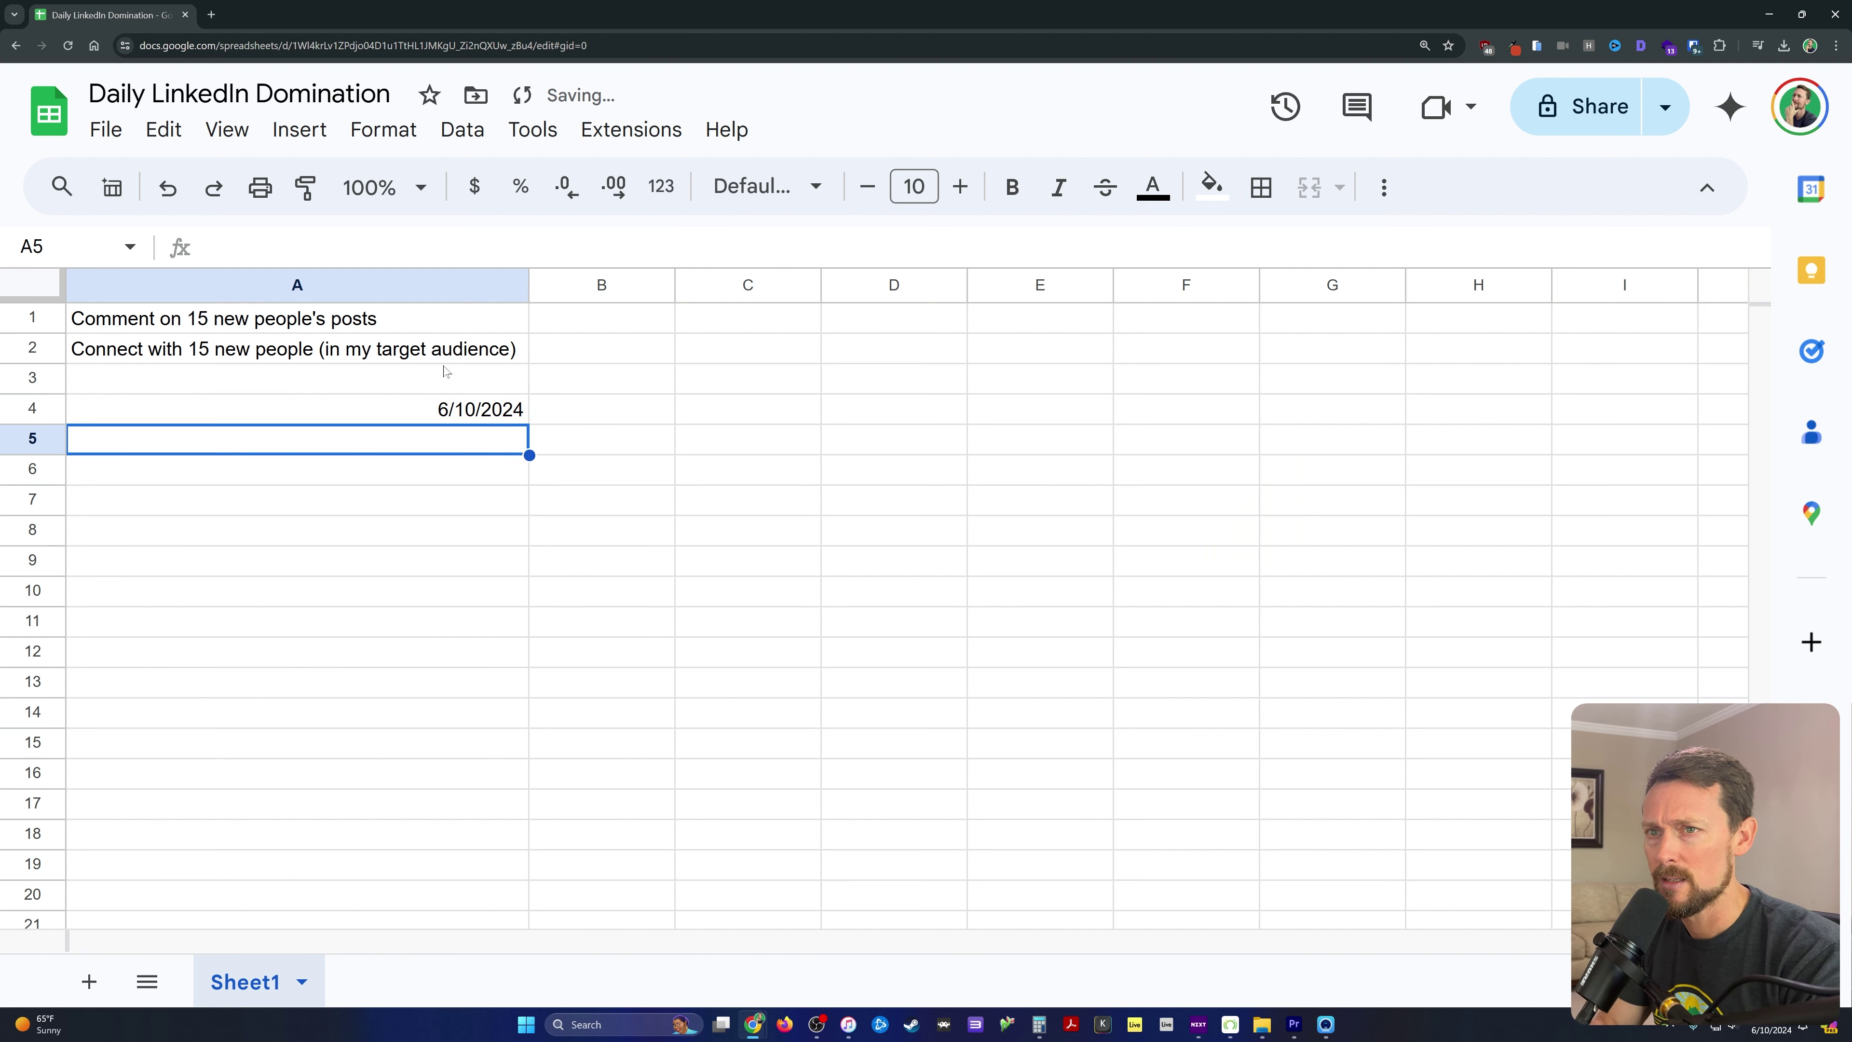
{"action": "key", "text": "Up"}
{"action": "key", "text": "ctrl+c"}
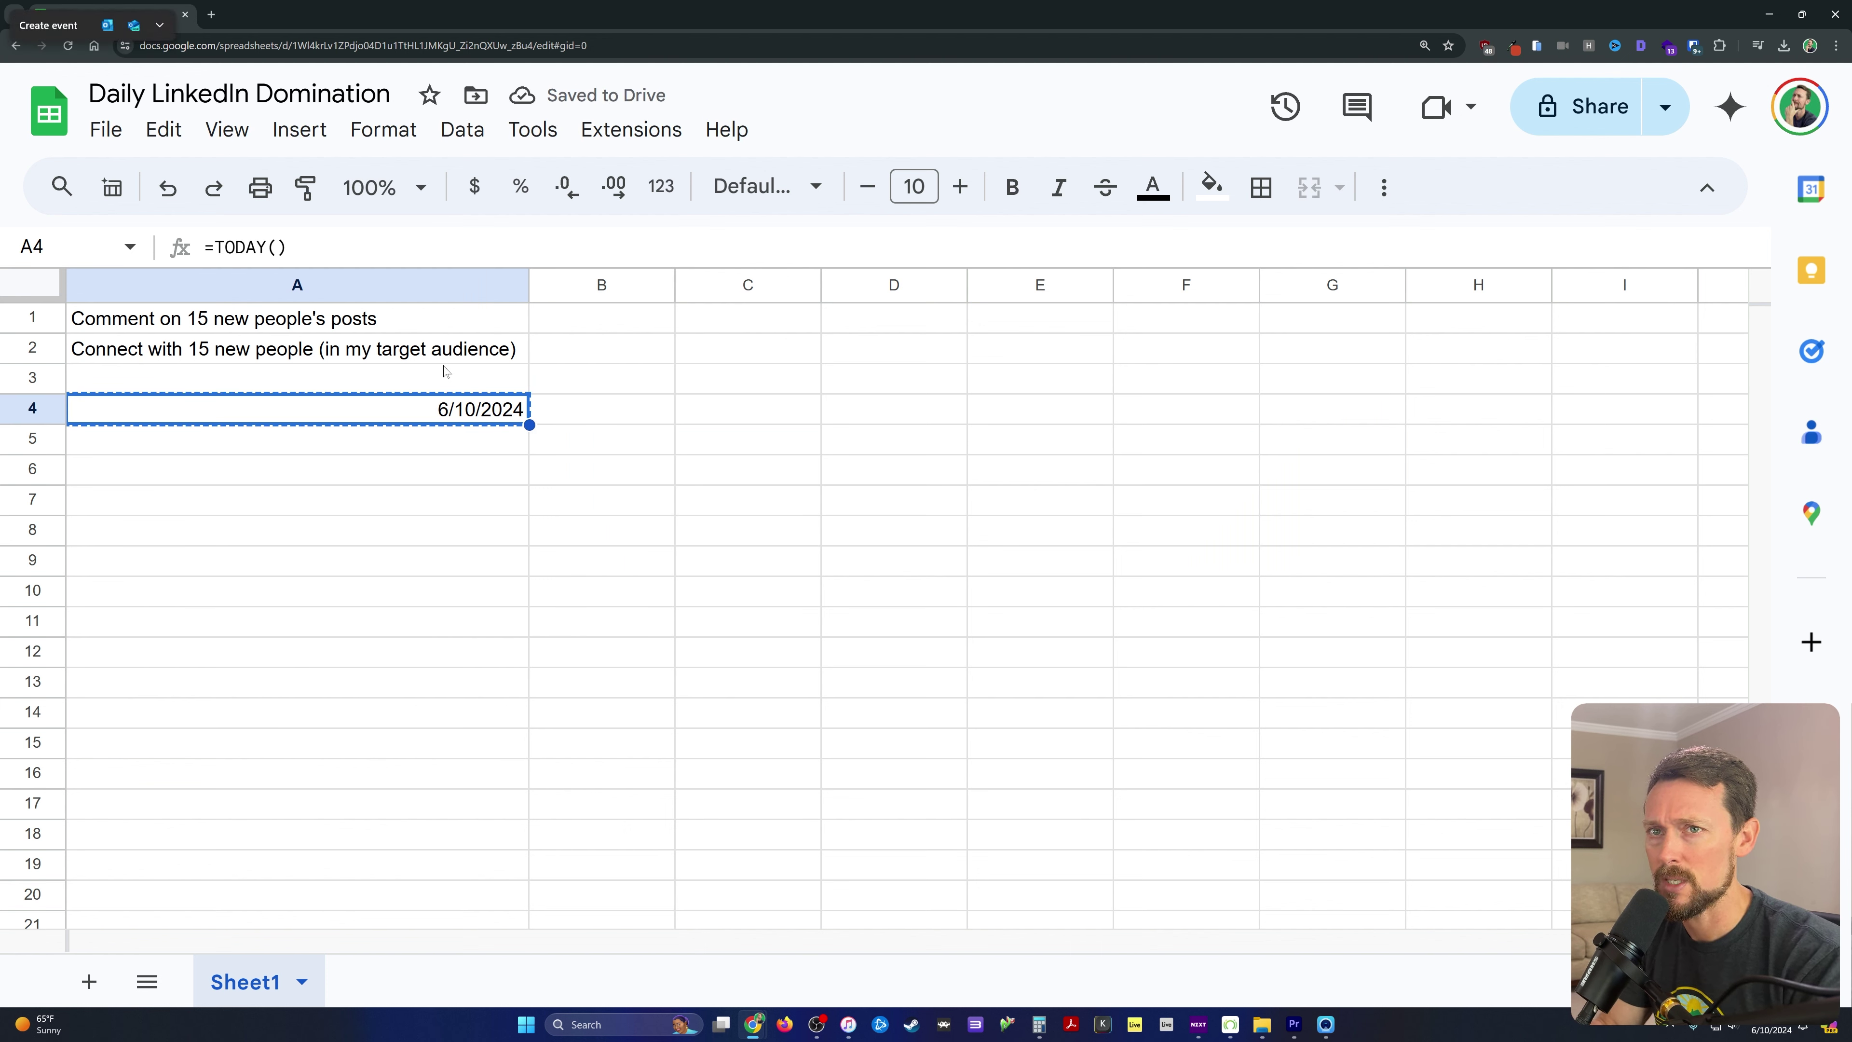
{"action": "key", "text": "ctrl+shift+v"}
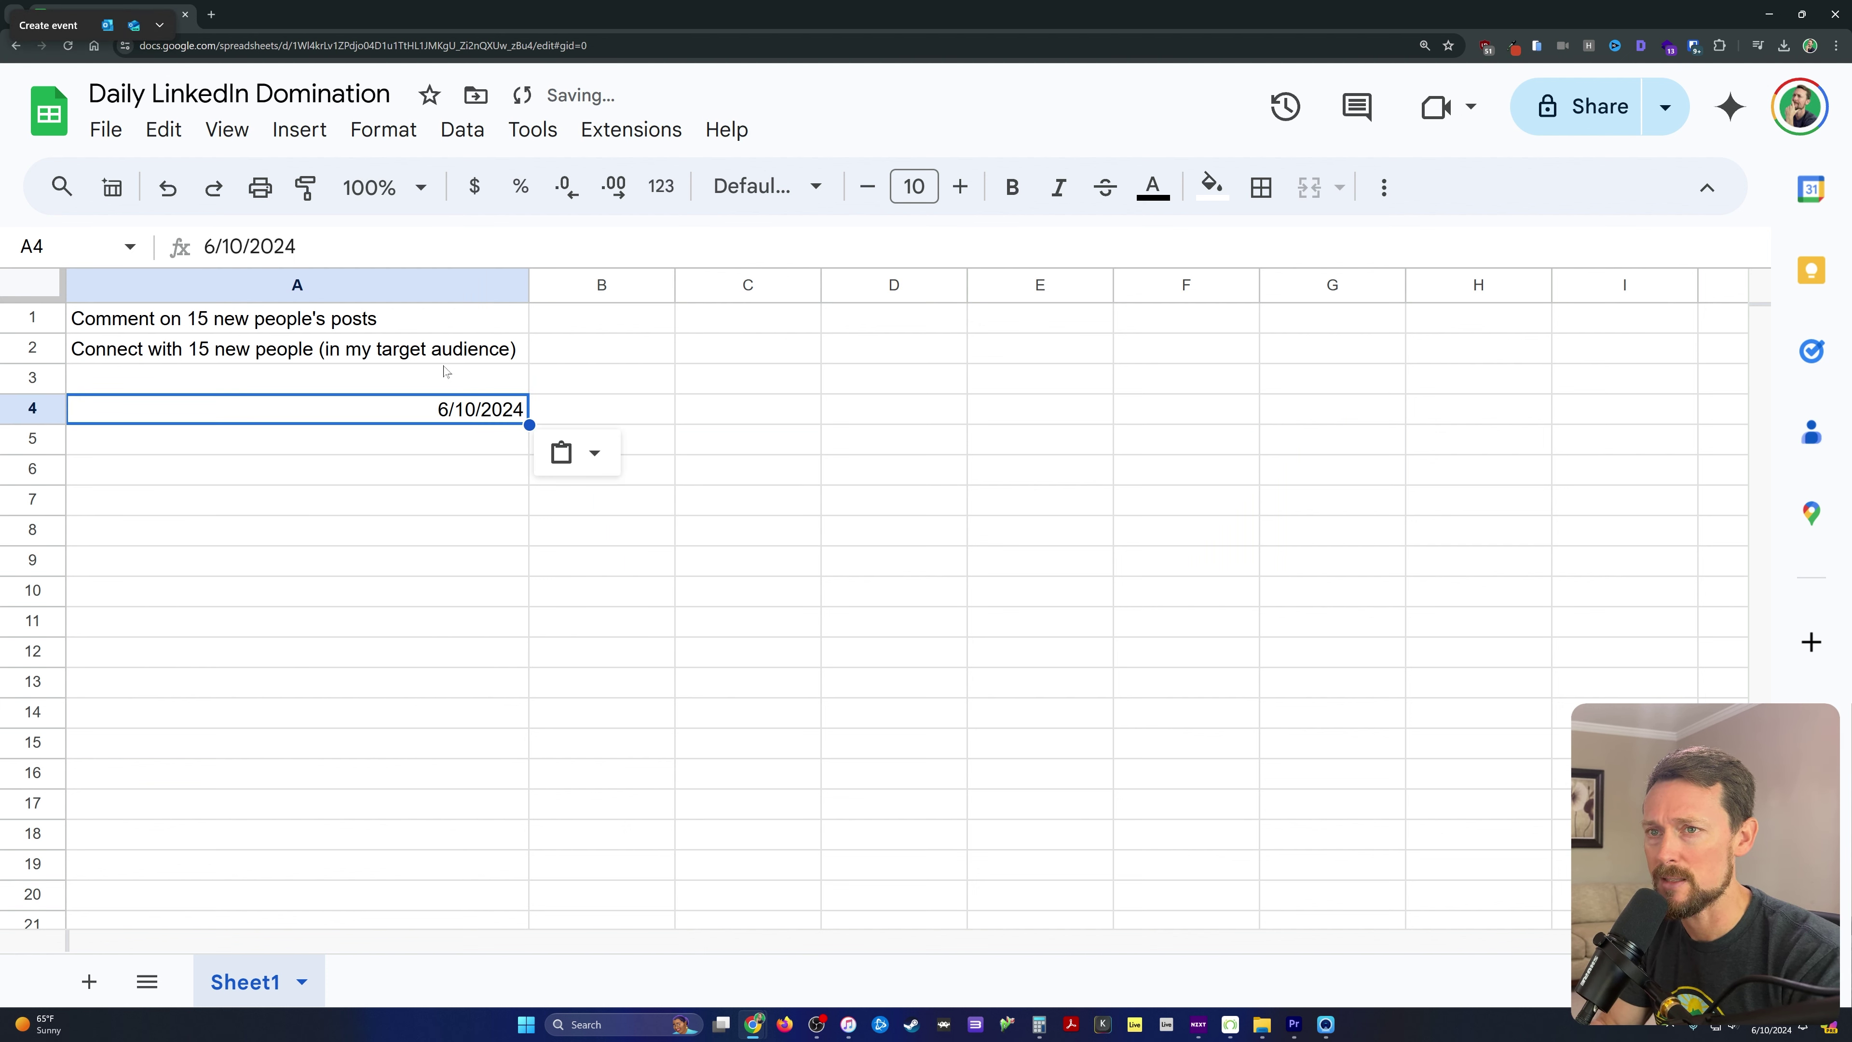
Label B4 Comment and B5 Connect.
{"action": "key", "text": "Down"}
{"action": "key", "text": "Up"}
{"action": "key", "text": "Right"}
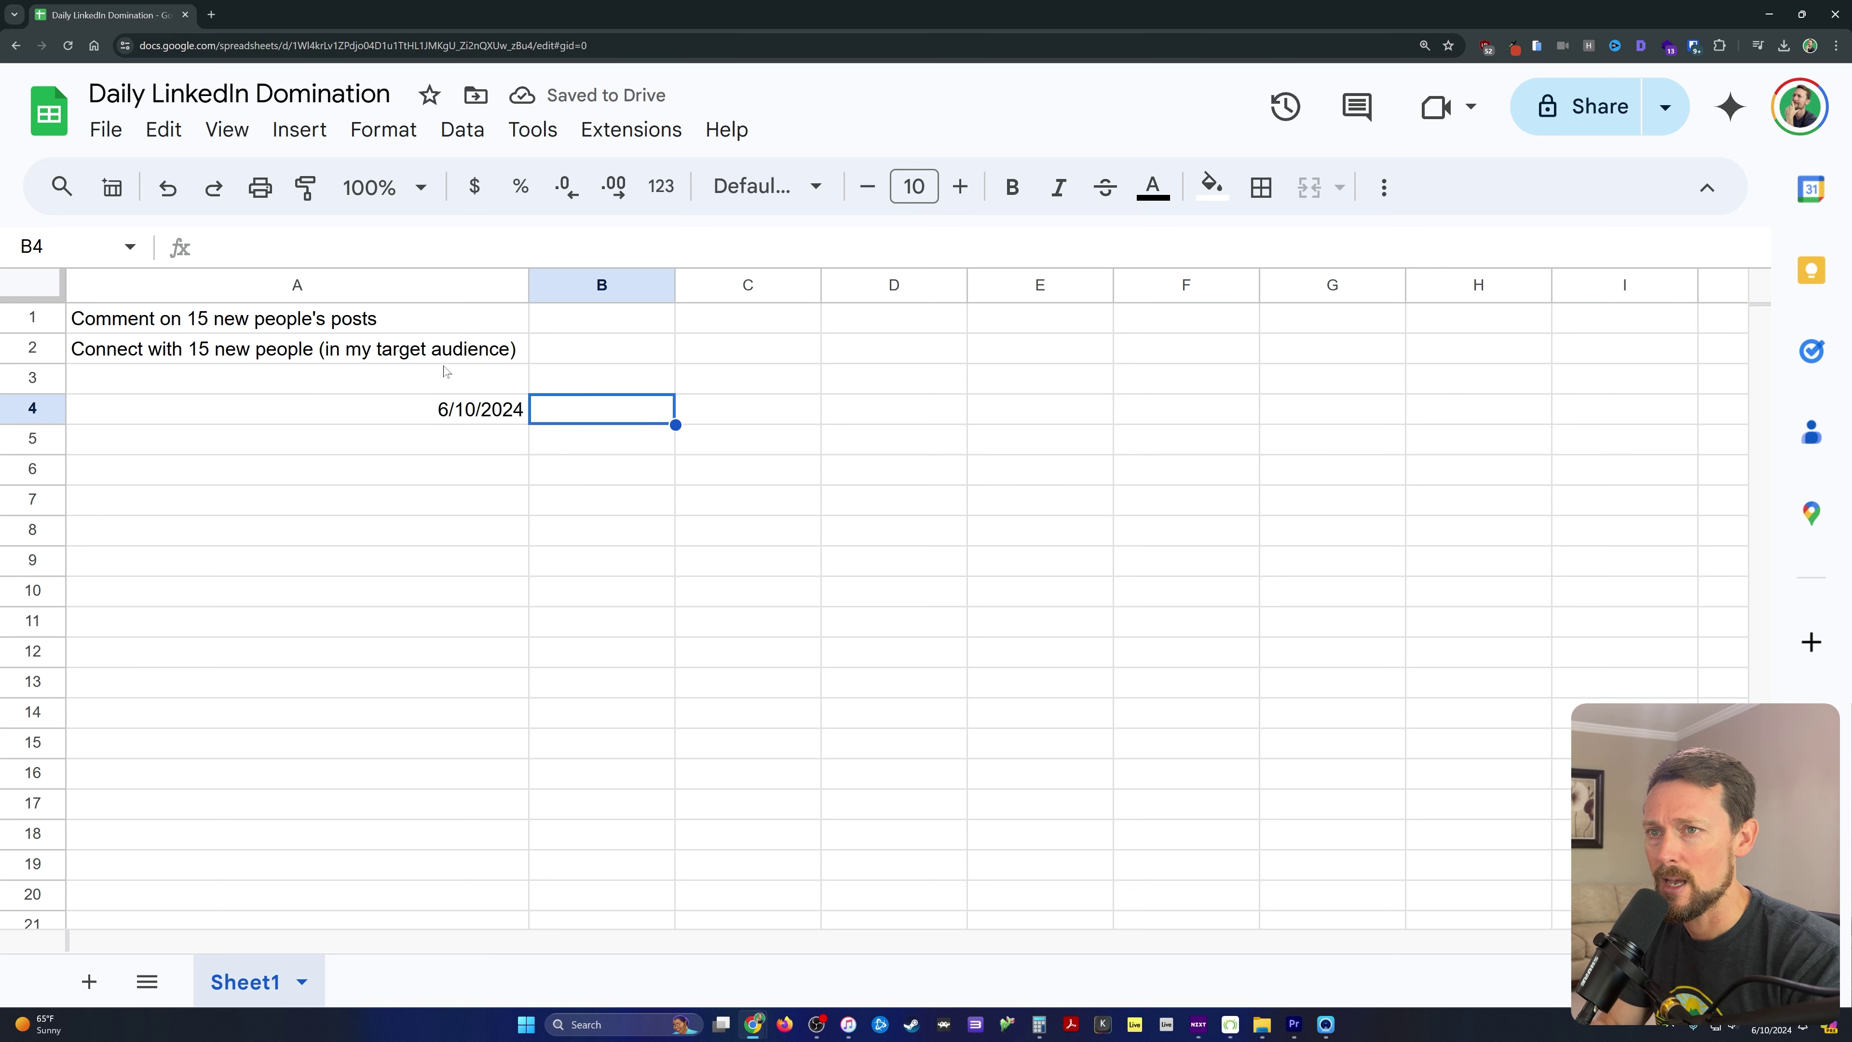
{"action": "key", "text": "Down"}
{"action": "key", "text": "Up"}
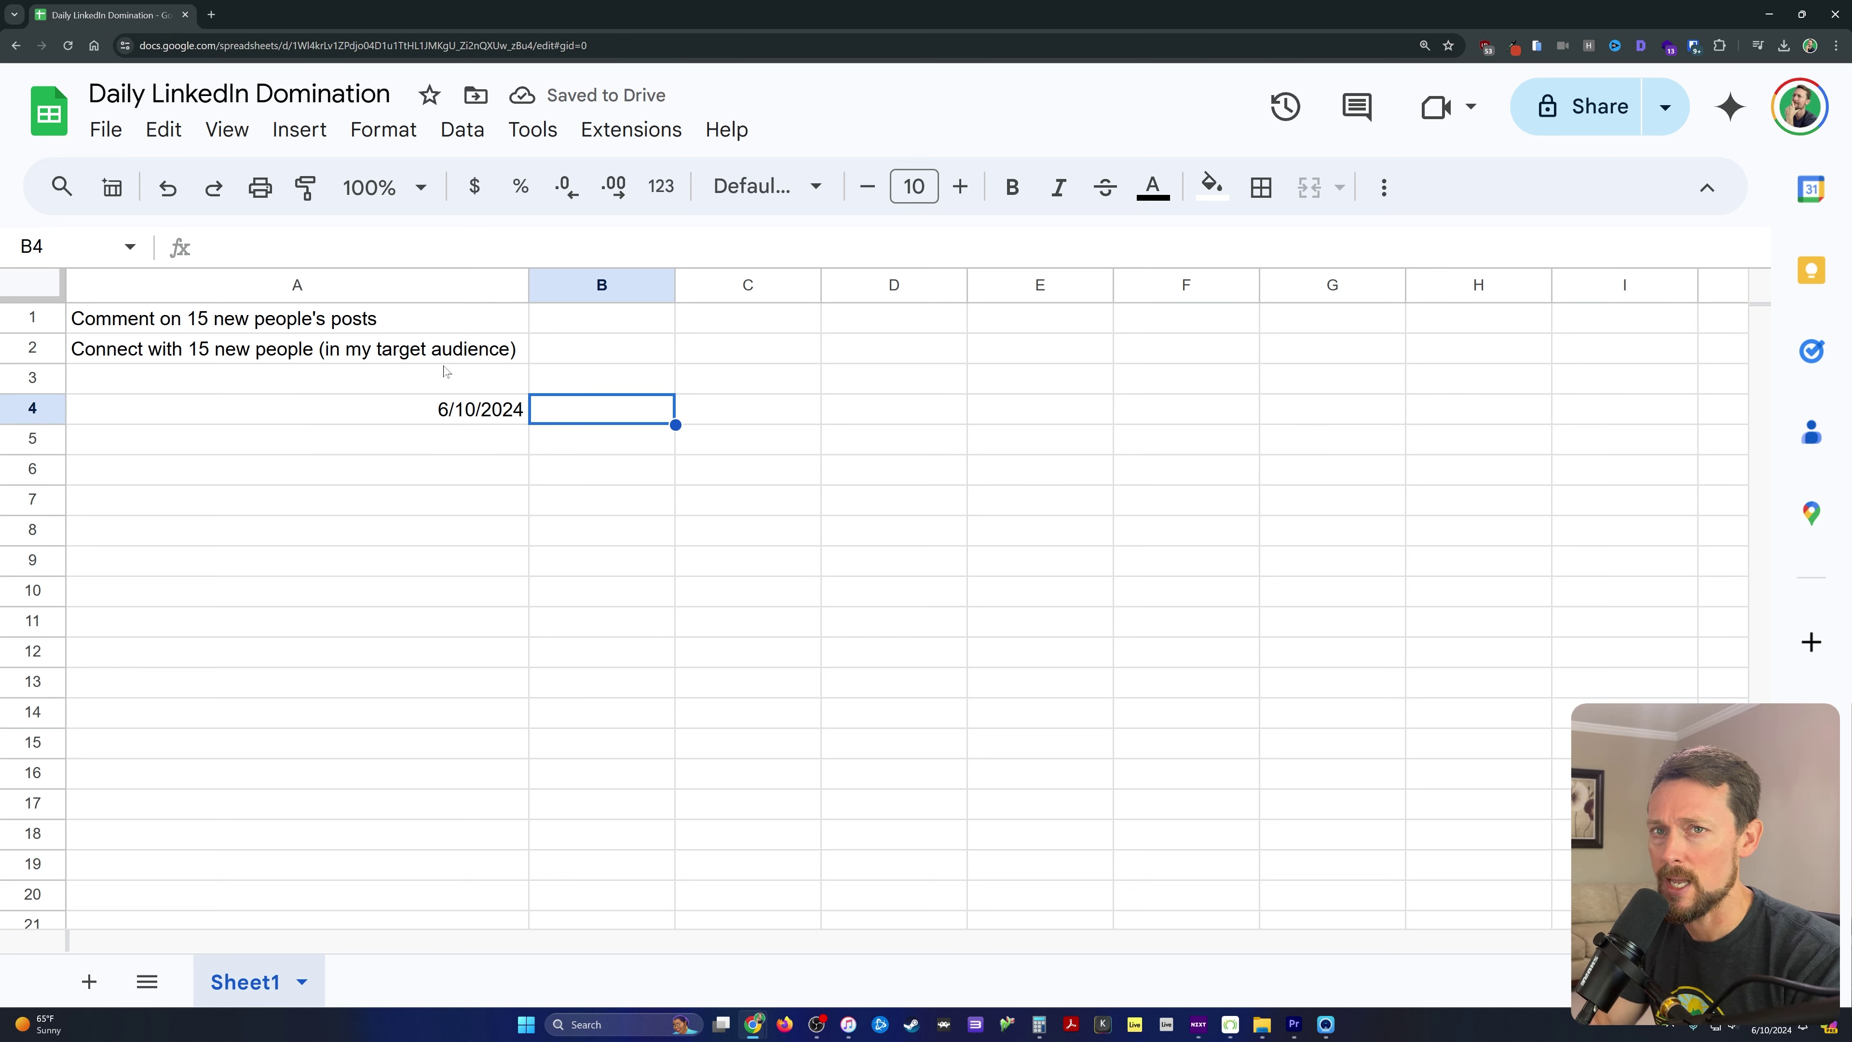
{"action": "type", "text": "Comment"}
{"action": "key", "text": "Return"}
{"action": "type", "text": "Con"}
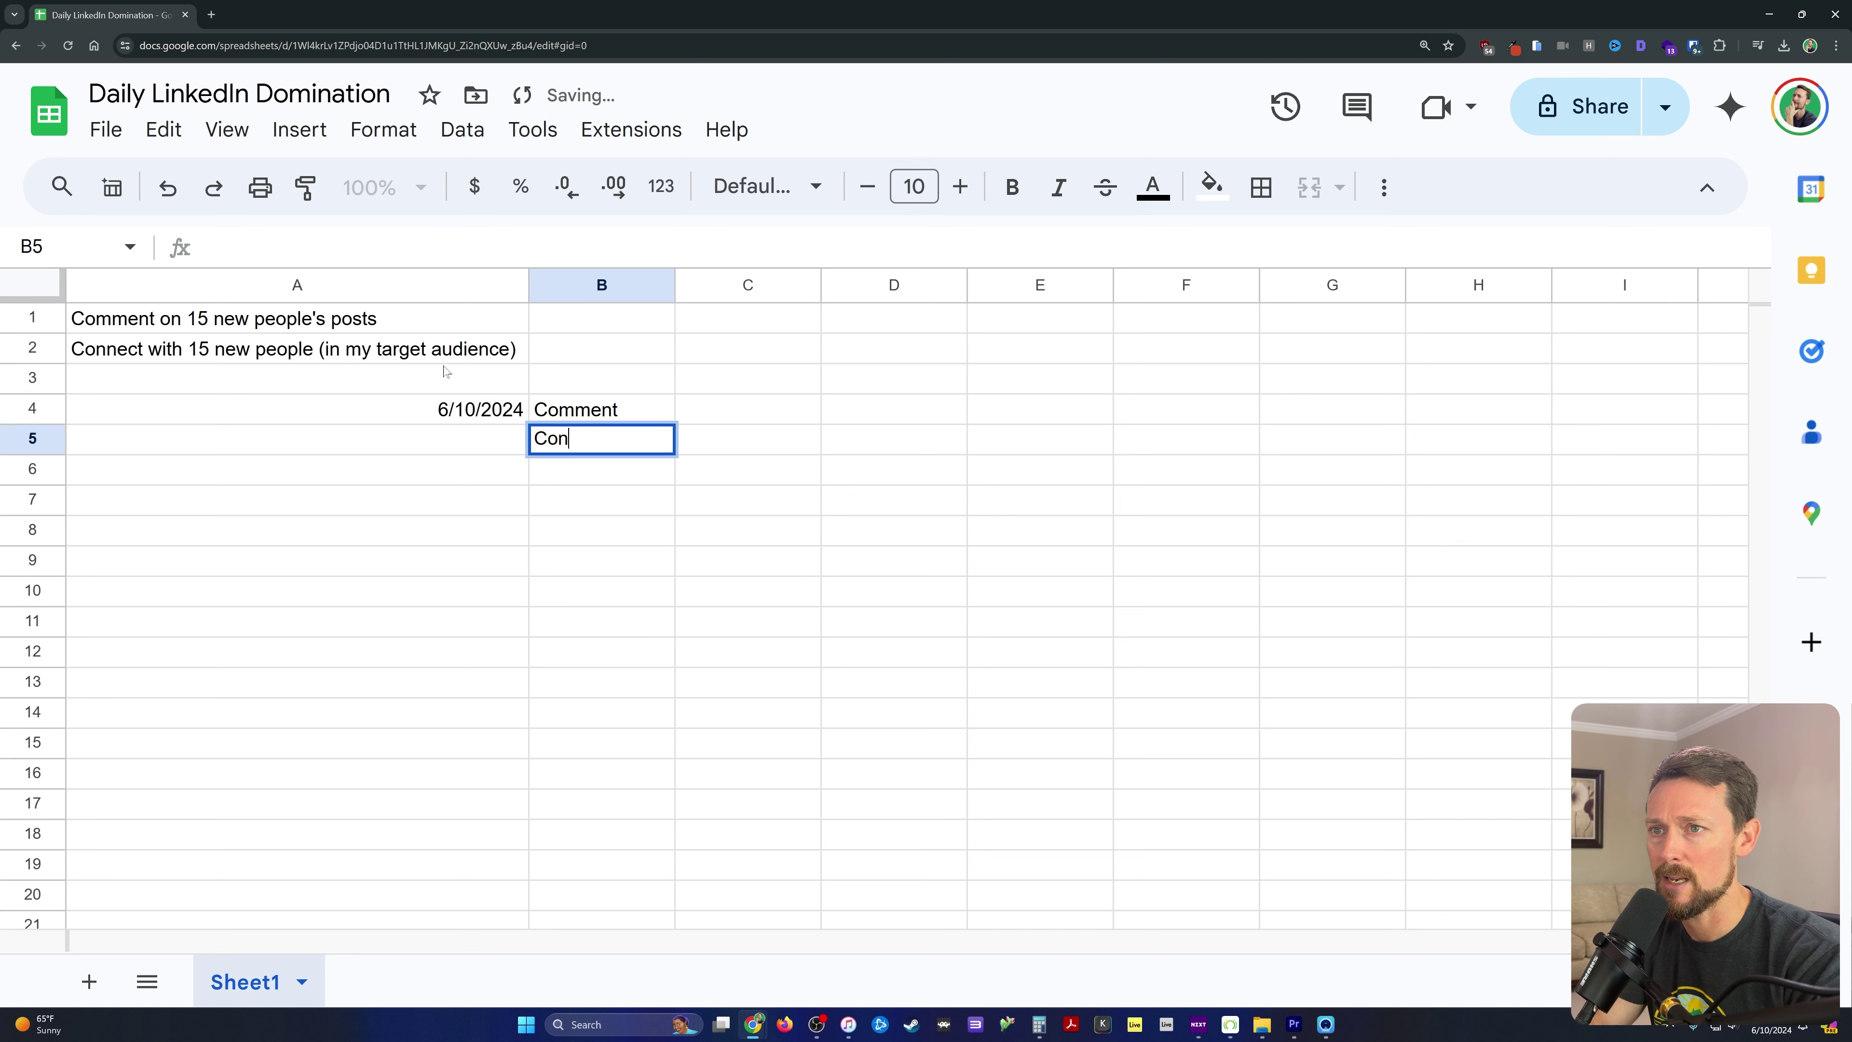
{"action": "type", "text": "nect"}
{"action": "key", "text": "Return"}
Merge A4:A5 into a single date cell.
{"action": "key", "text": "Up"}
{"action": "key", "text": "Left"}
{"action": "key", "text": "Up"}
{"action": "key", "text": "shift+Down"}
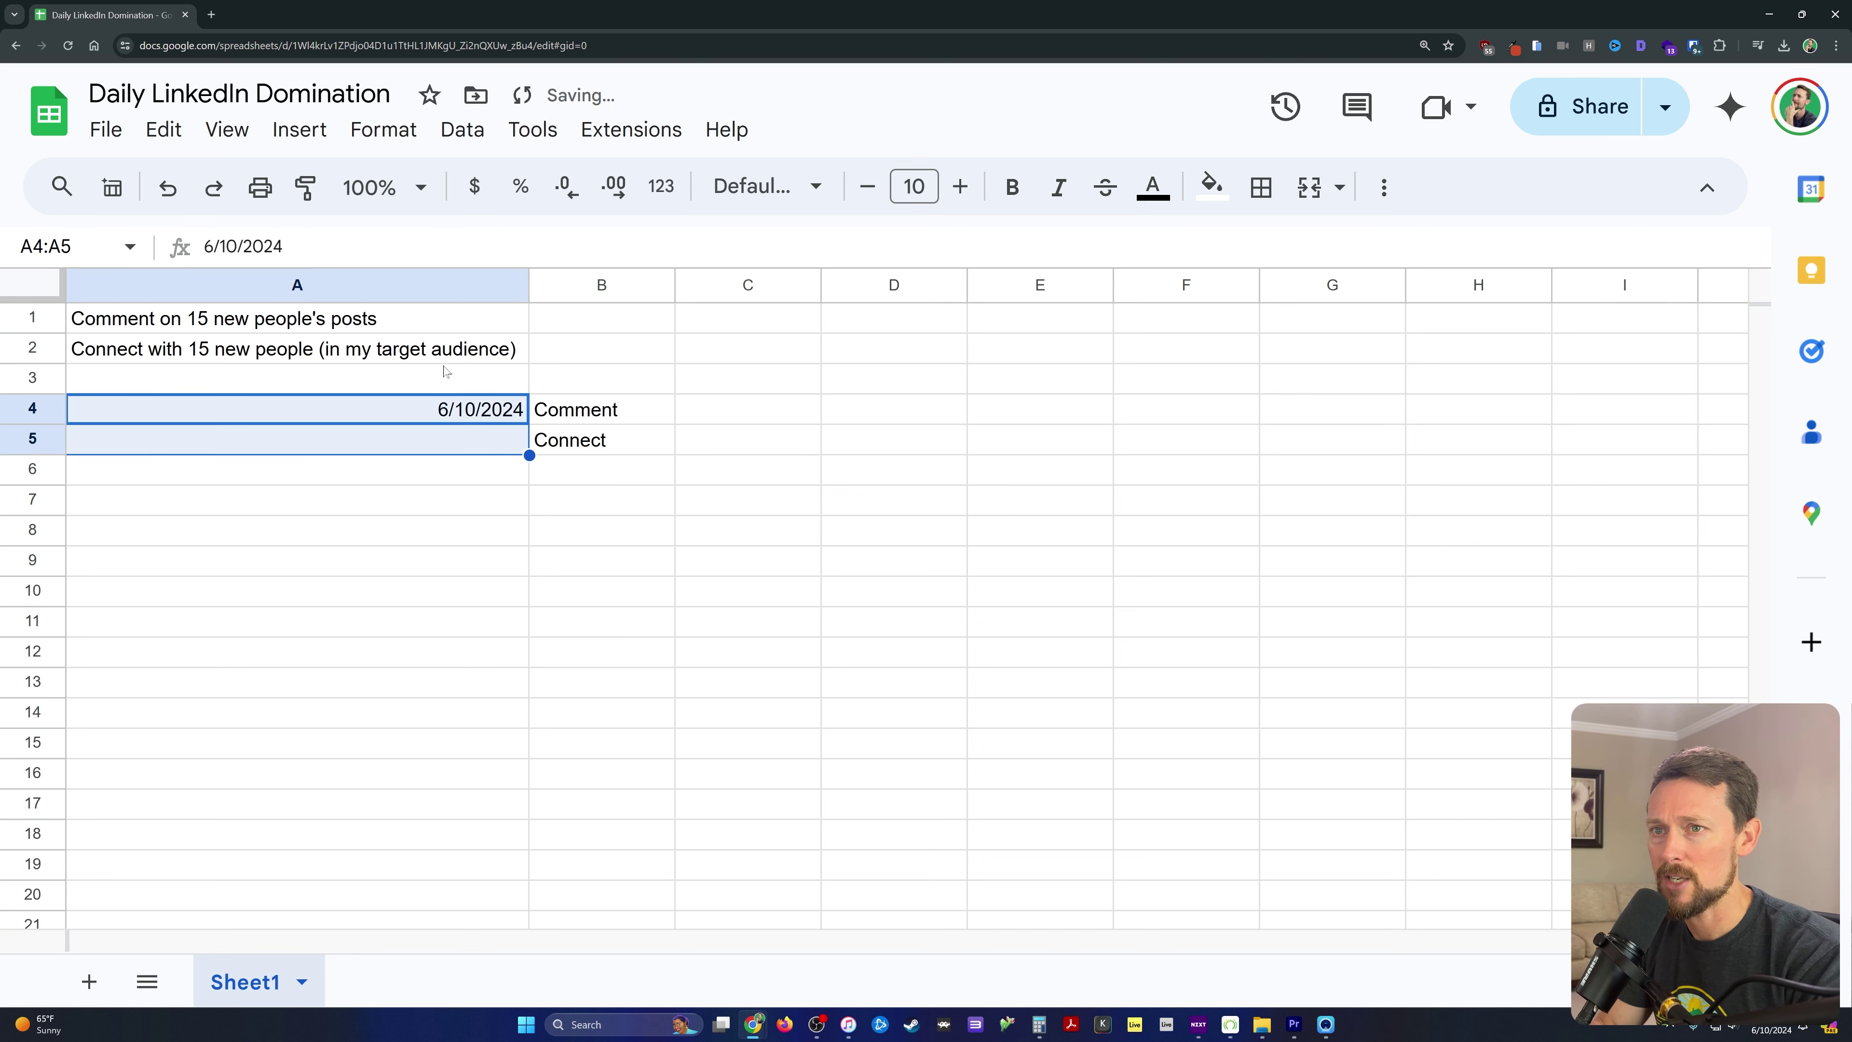
{"action": "key", "text": "alt+h"}
{"action": "key", "text": "m"}
{"action": "key", "text": "m"}
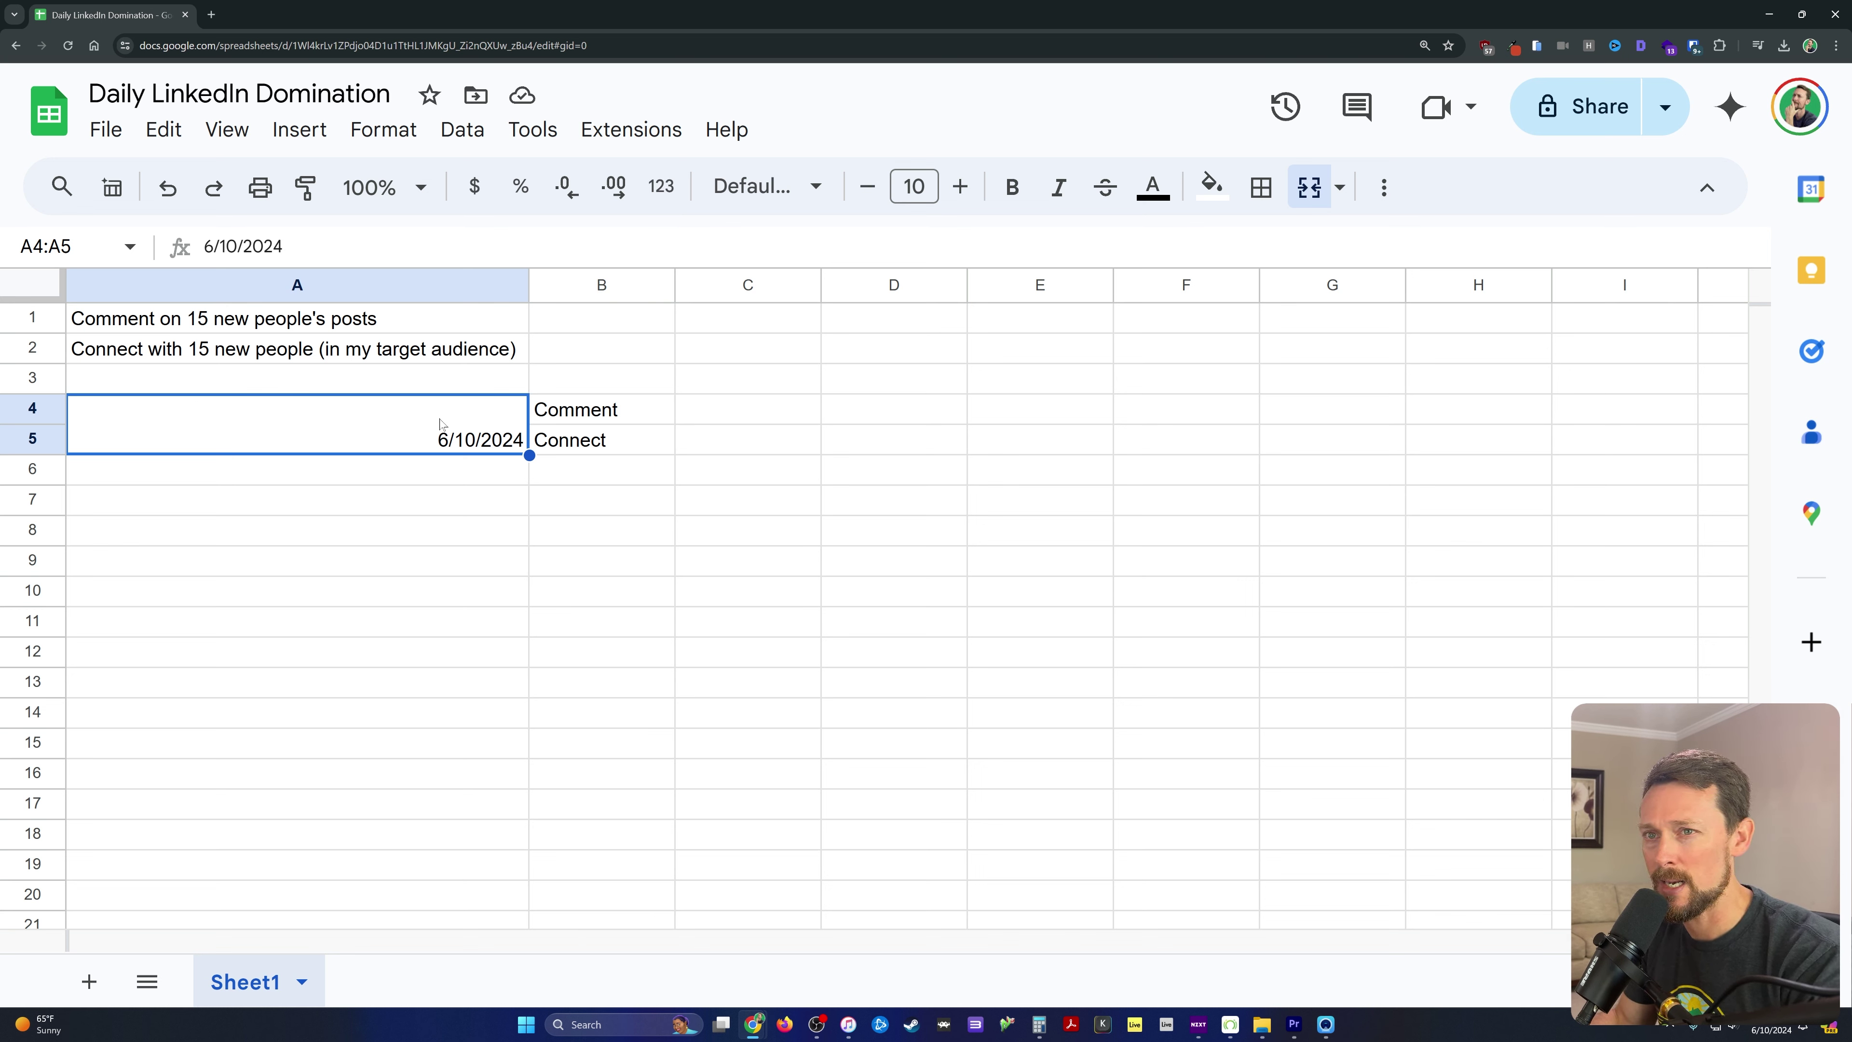
Fill the merged two-row date cells down the whole of column A.
{"action": "left_click_drag", "start_coordinate": [443, 421], "coordinate": [431, 803]}
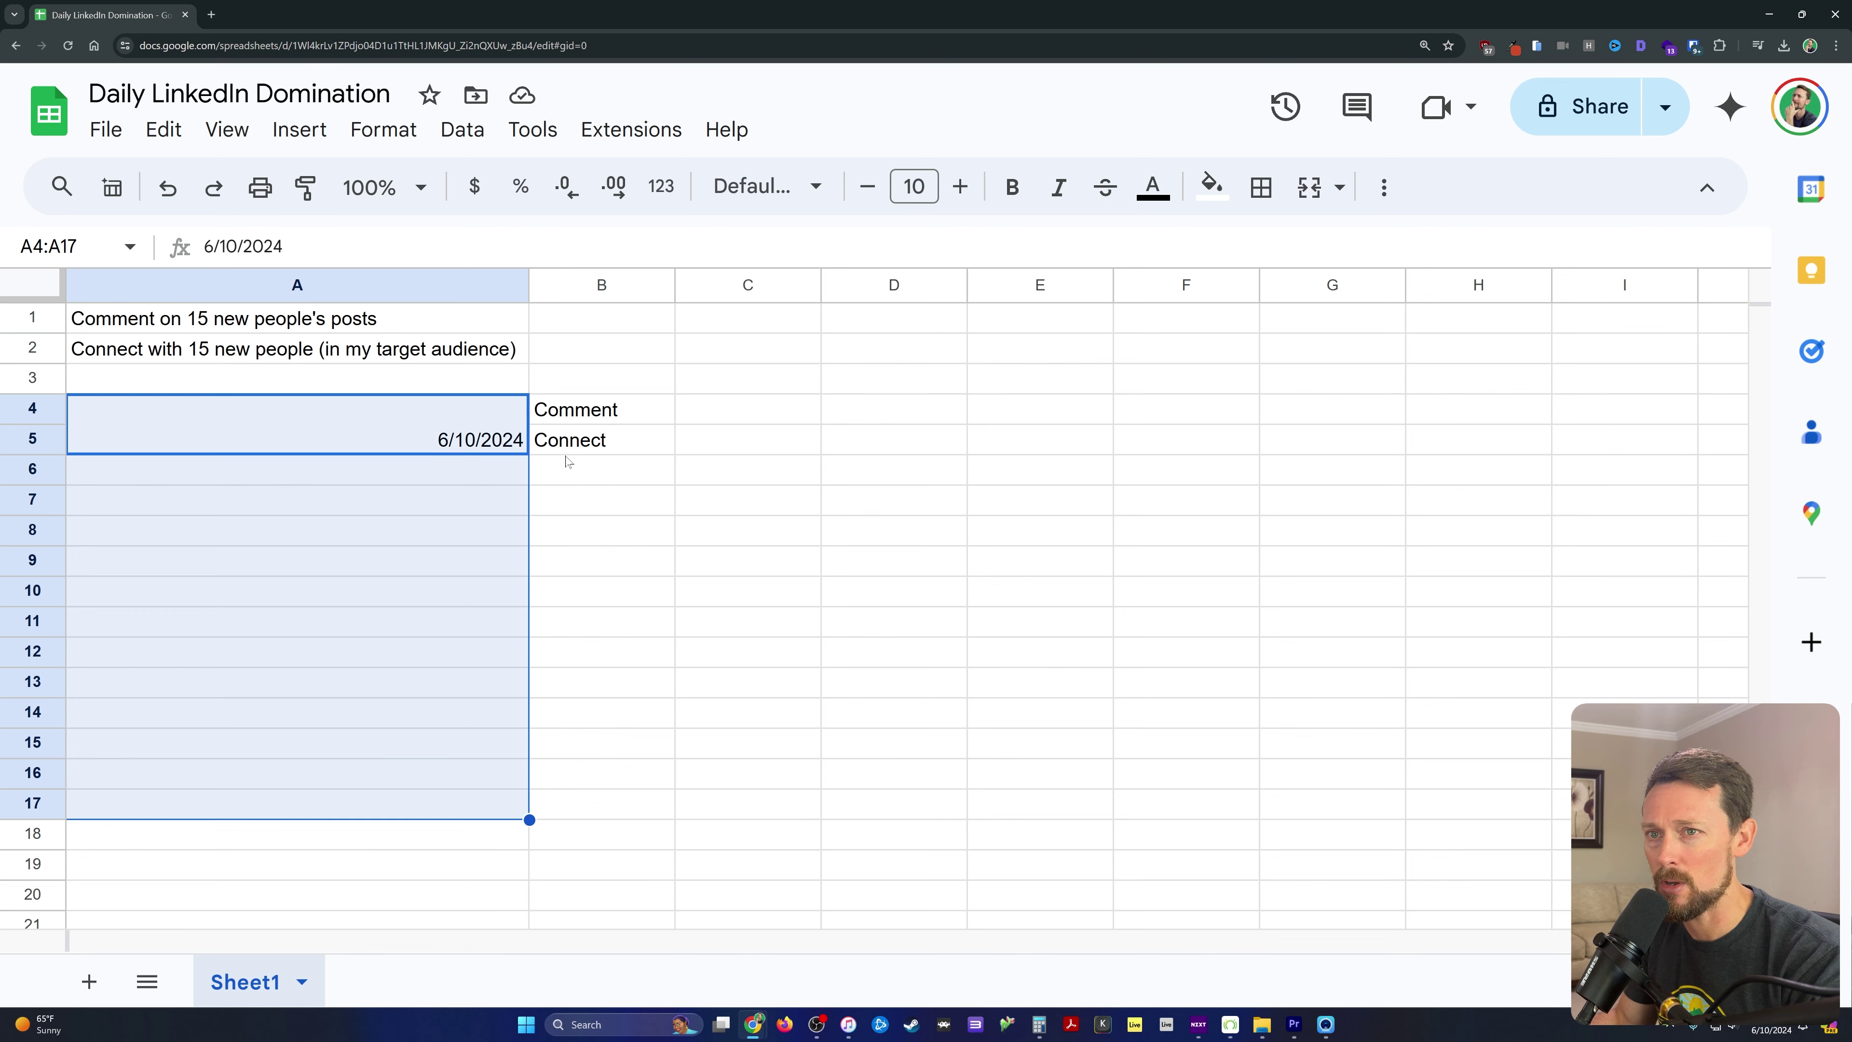
{"action": "key", "text": "ctrl+d"}
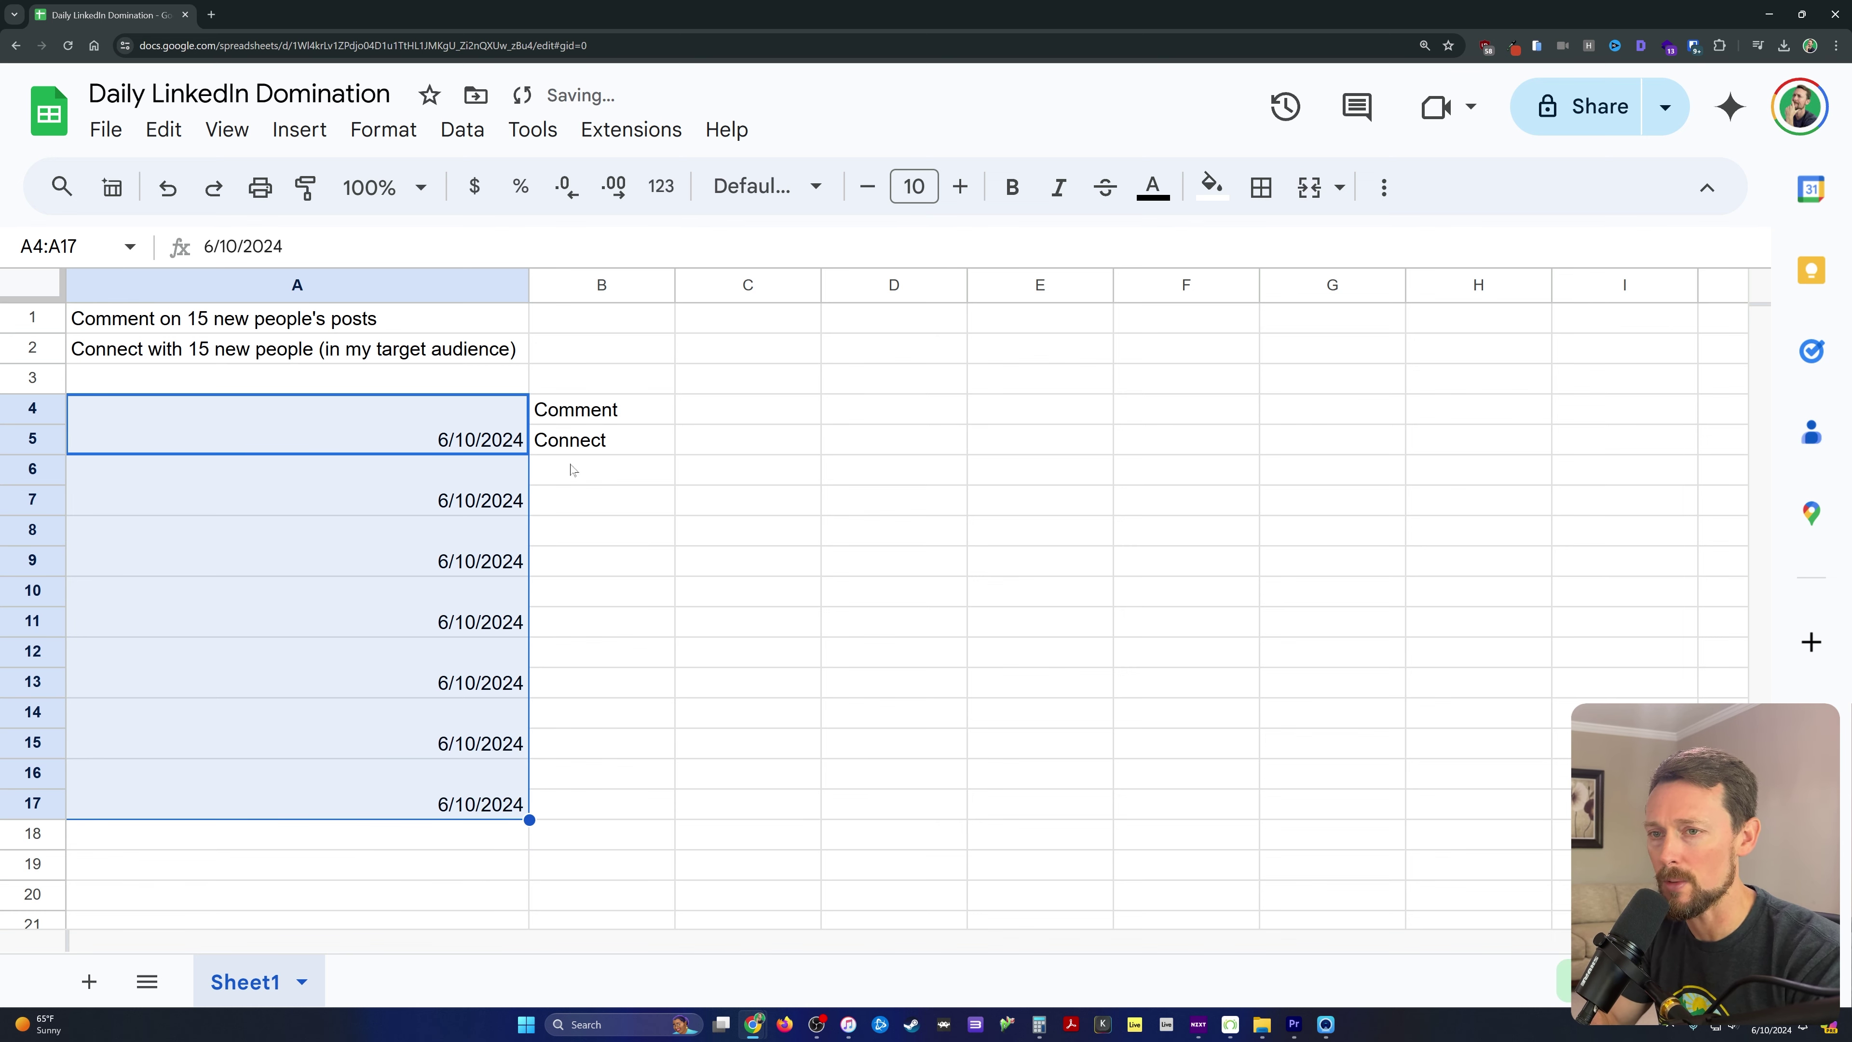
{"action": "key", "text": "ctrl+shift+Down"}
{"action": "key", "text": "ctrl+d"}
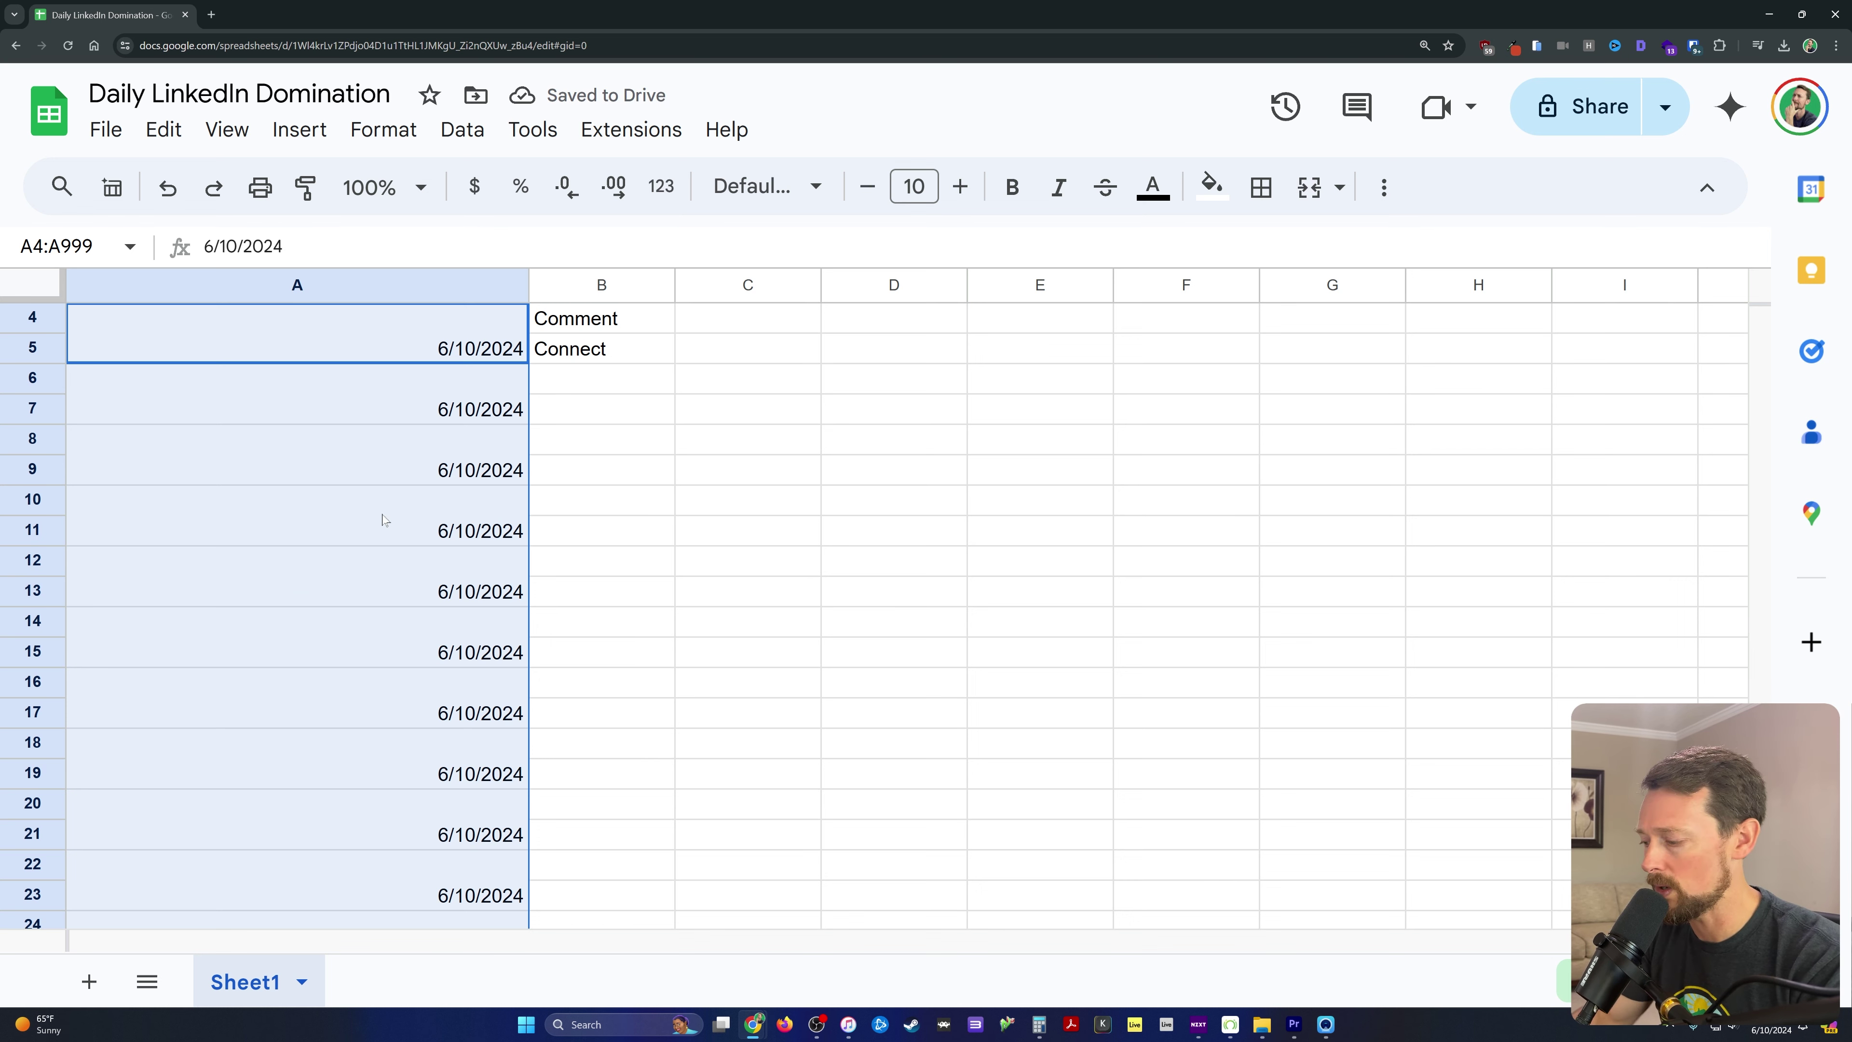
{"action": "key", "text": "ctrl+Home"}
Enter =A4+1 in A6 and extend it down column A so each date advances a day.
{"action": "left_click", "coordinate": [395, 501]}
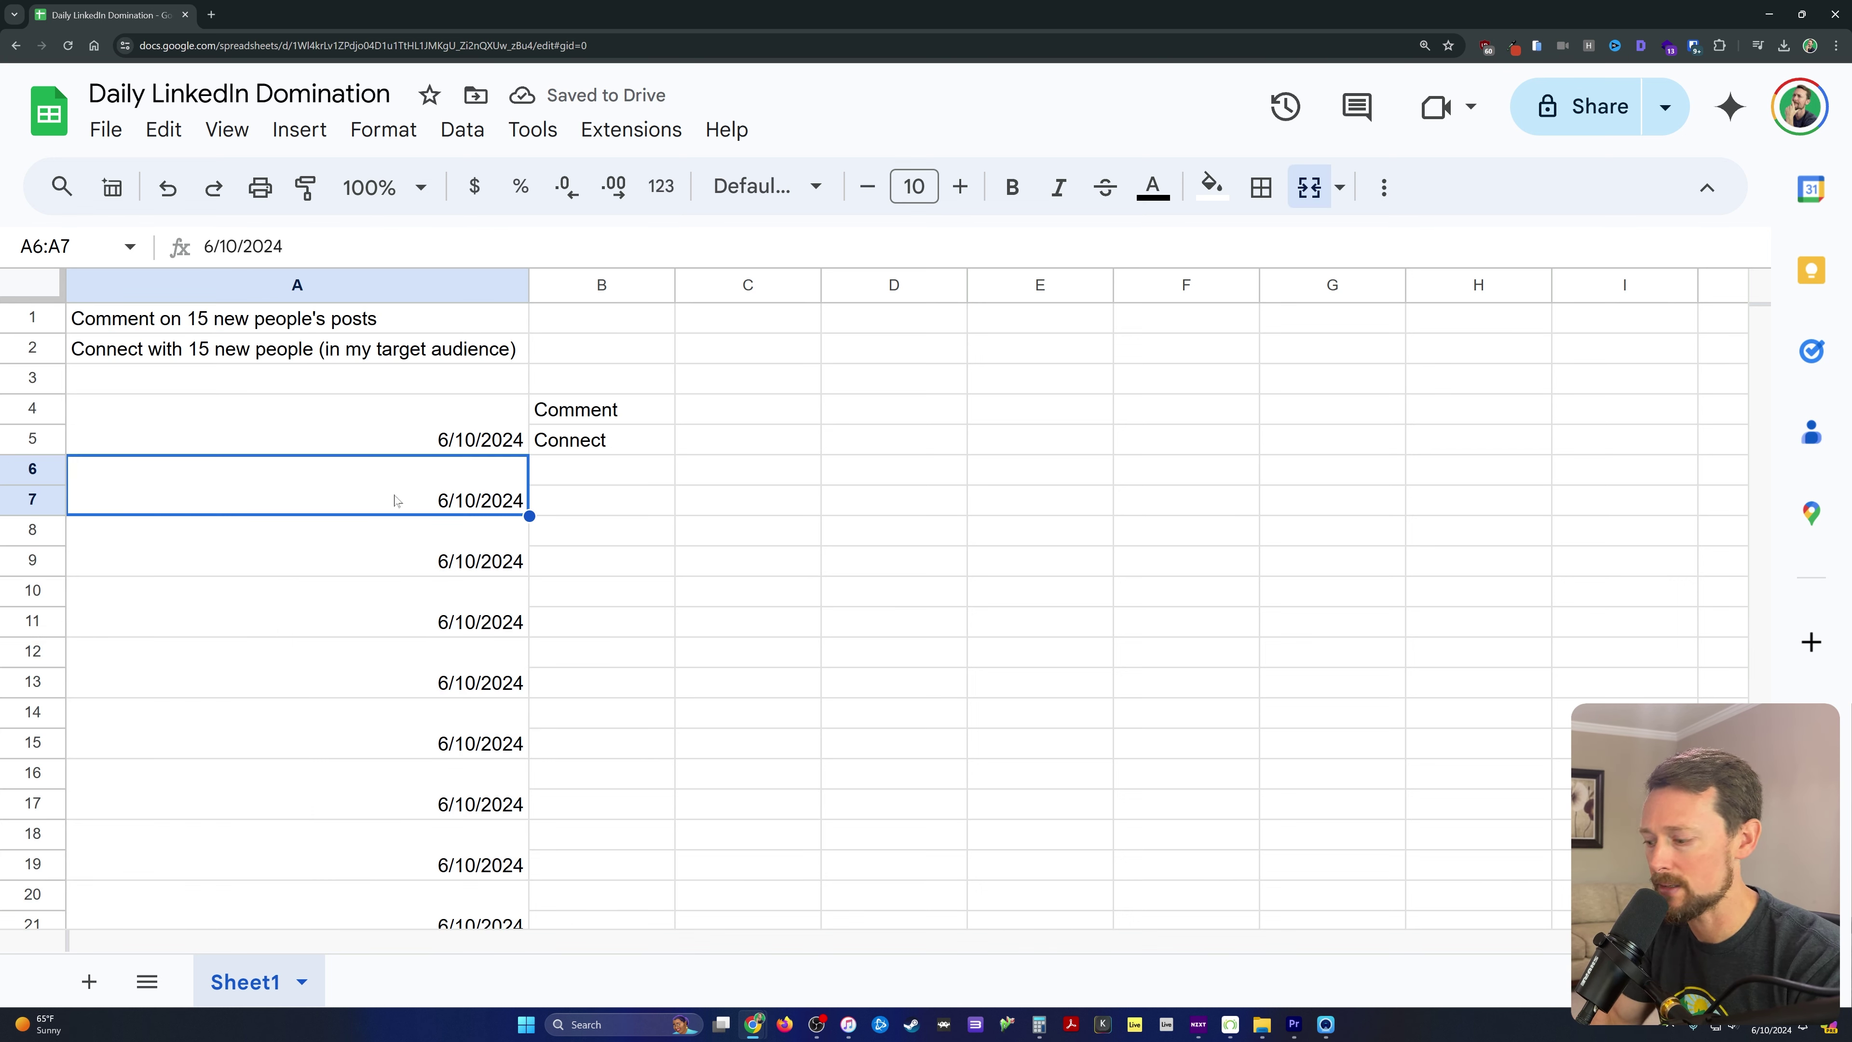
{"action": "type", "text": "=A4+1"}
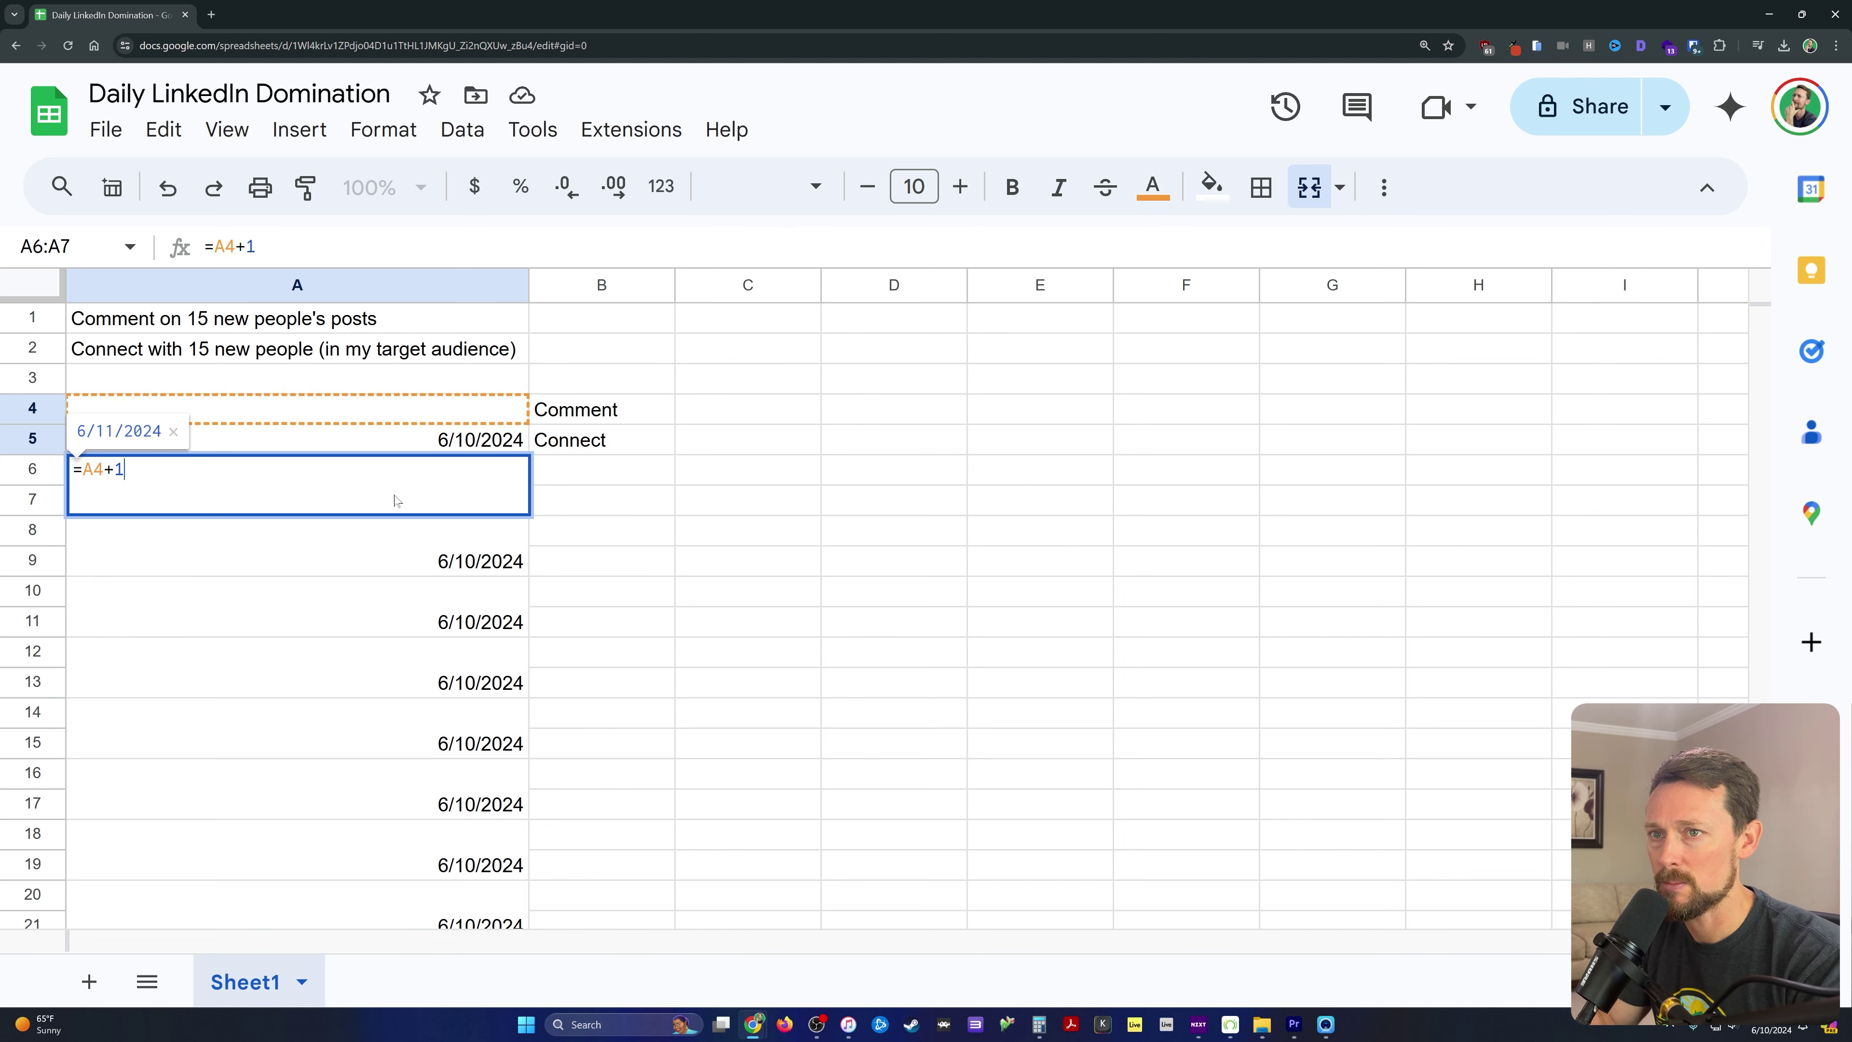
{"action": "key", "text": "ctrl+Return"}
{"action": "key", "text": "shift+Down"}
{"action": "key", "text": "shift+Down"}
{"action": "key", "text": "shift+Down"}
{"action": "key", "text": "shift+Down"}
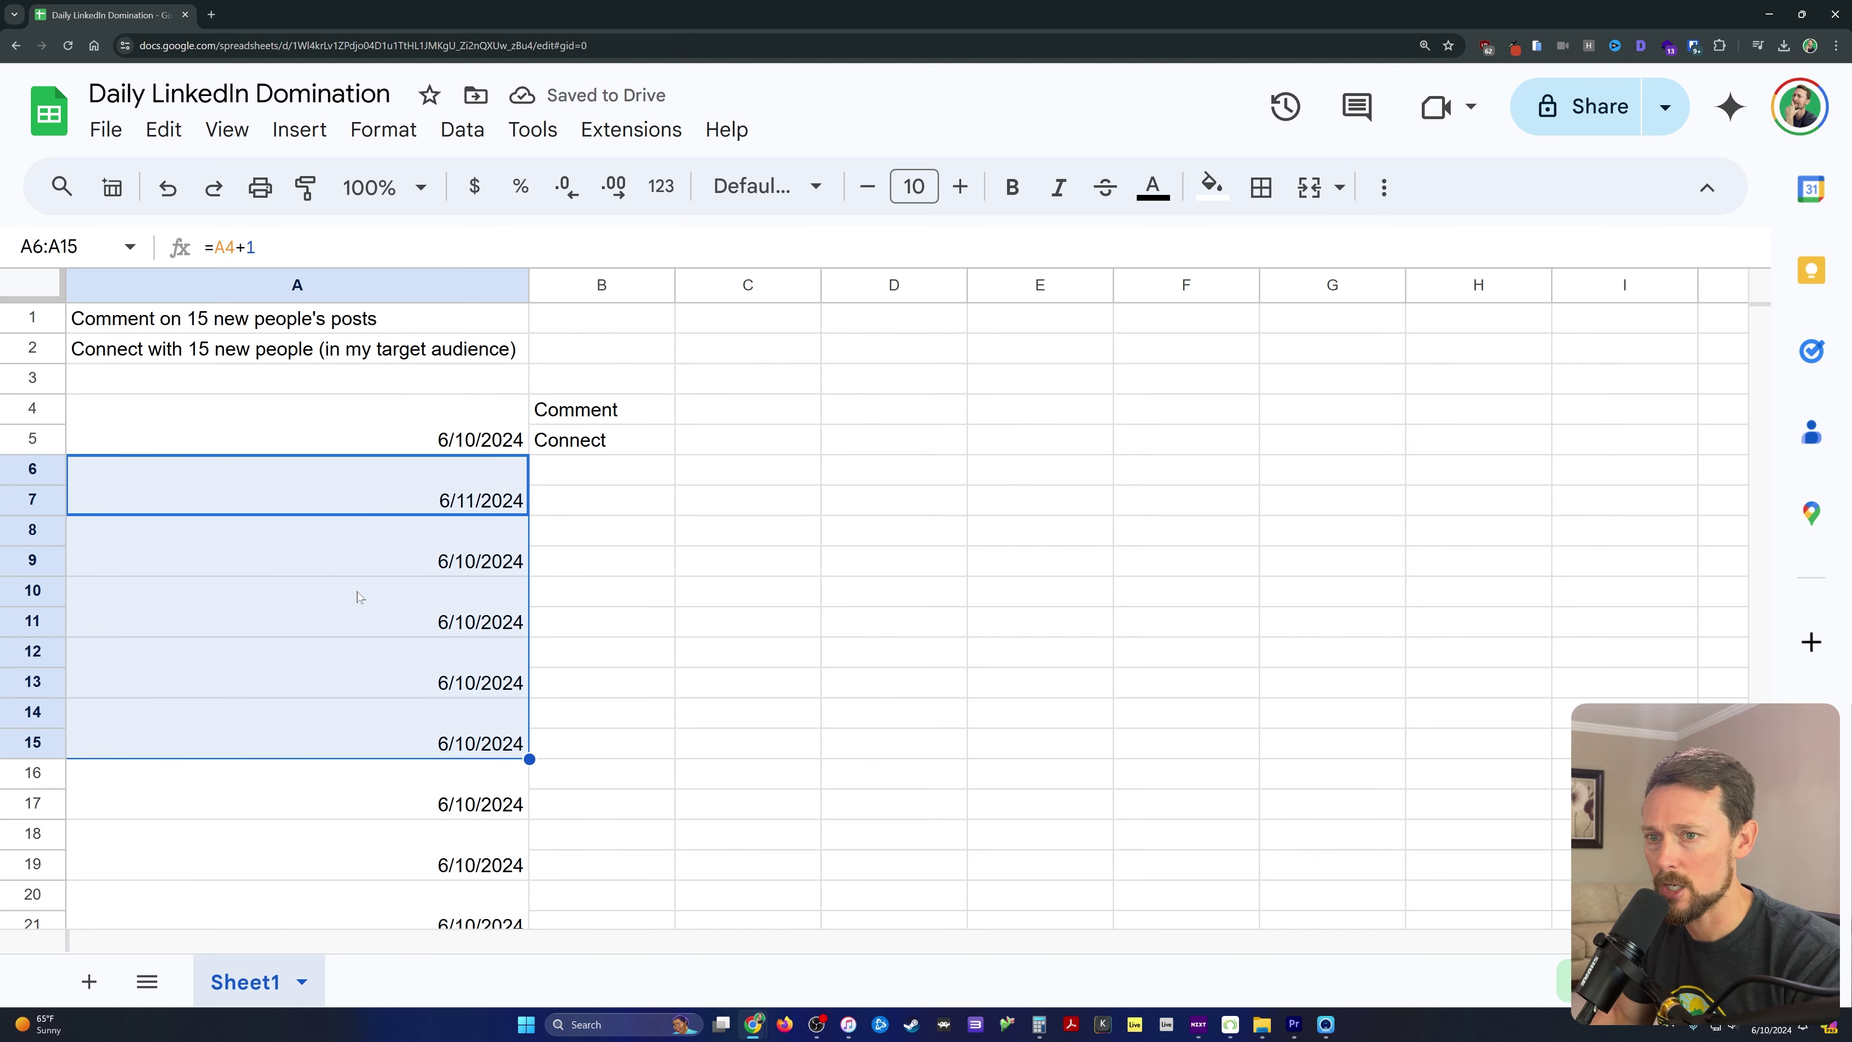
{"action": "scroll", "coordinate": [357, 597], "scroll_direction": "down", "scroll_amount": 20}
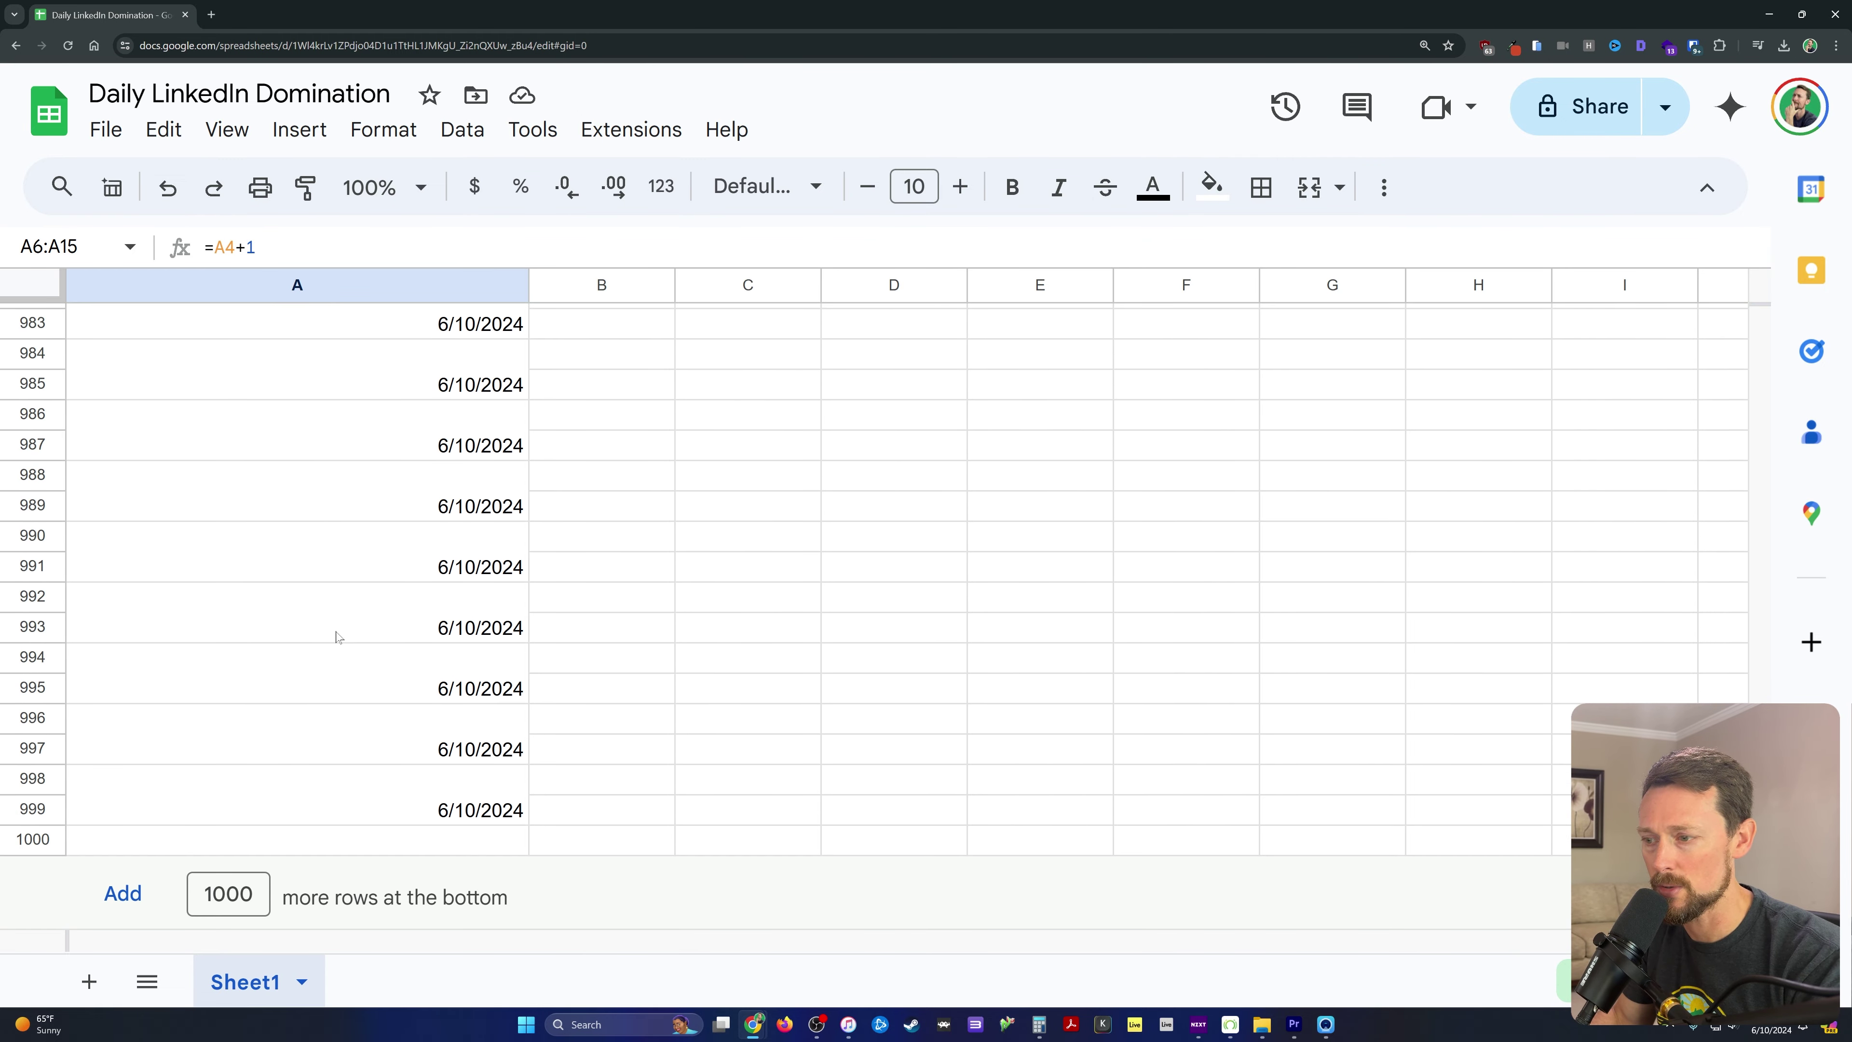
{"action": "left_click", "coordinate": [436, 798], "text": "shift"}
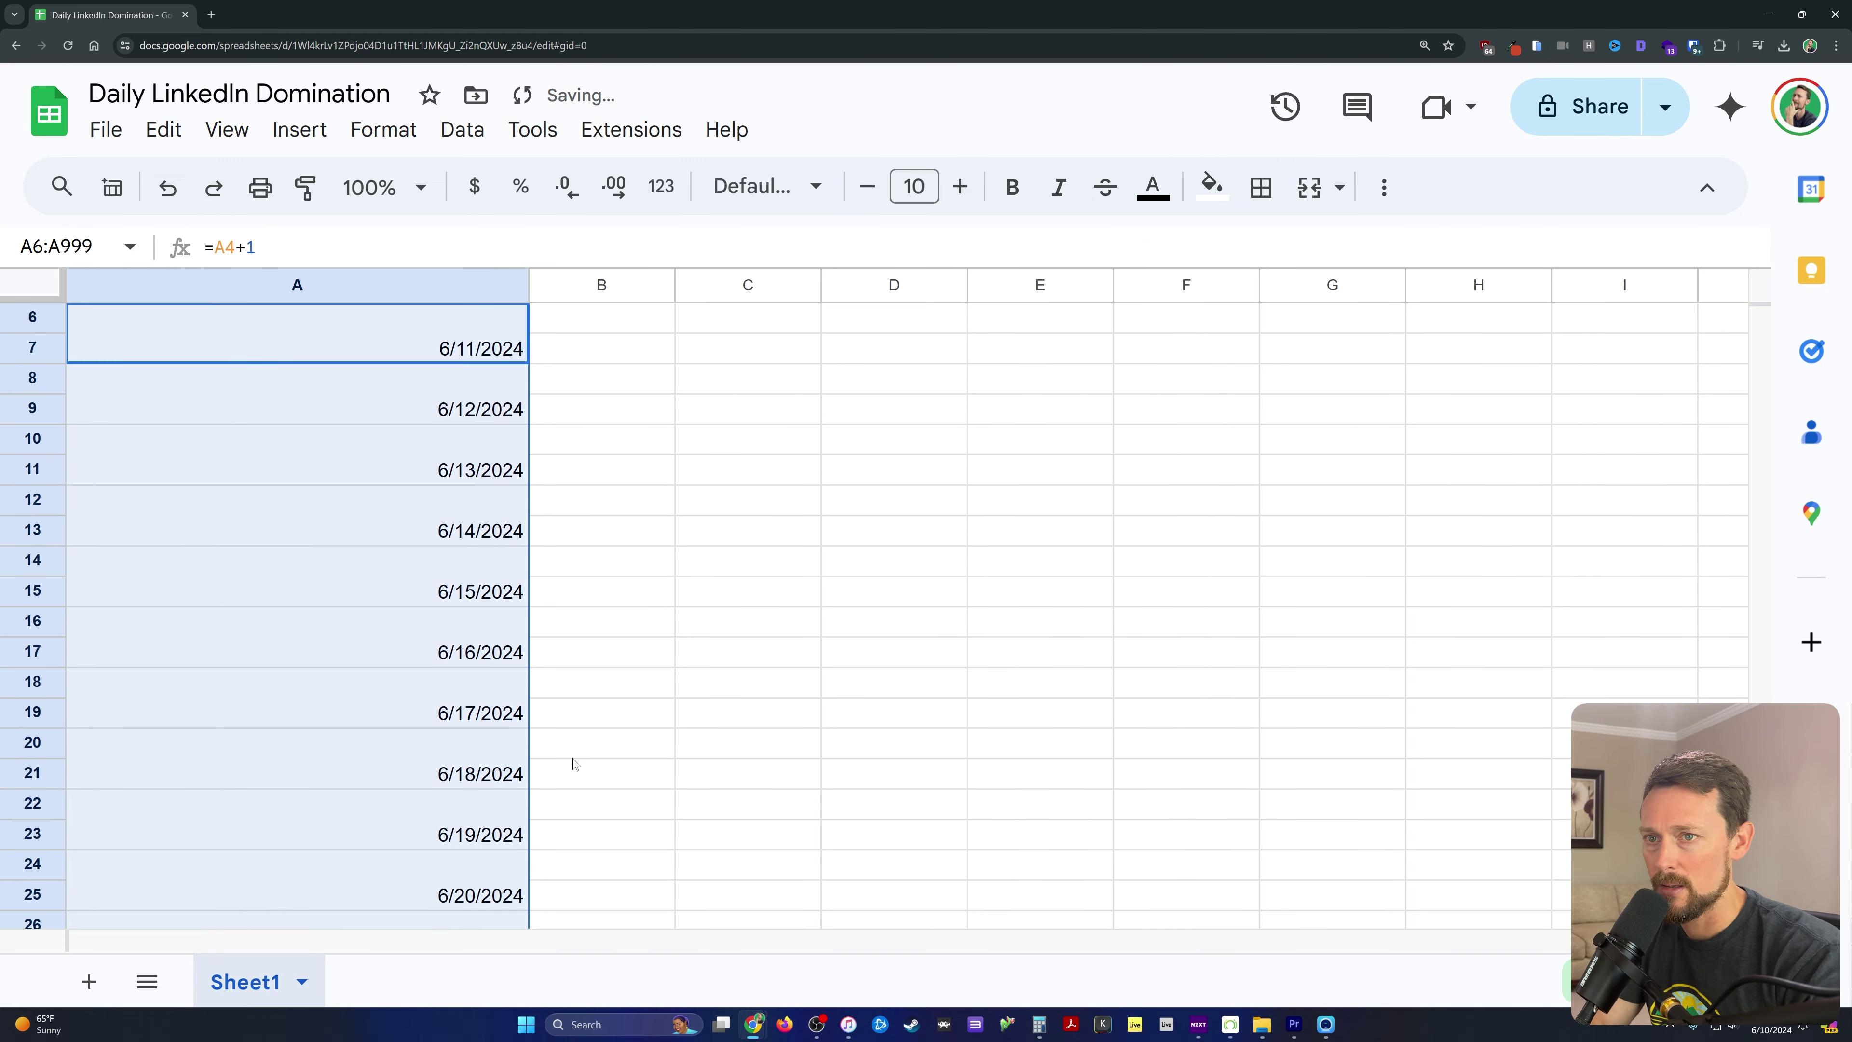
{"action": "key", "text": "ctrl+z"}
{"action": "key", "text": "ctrl+z"}
{"action": "key", "text": "ctrl+z"}
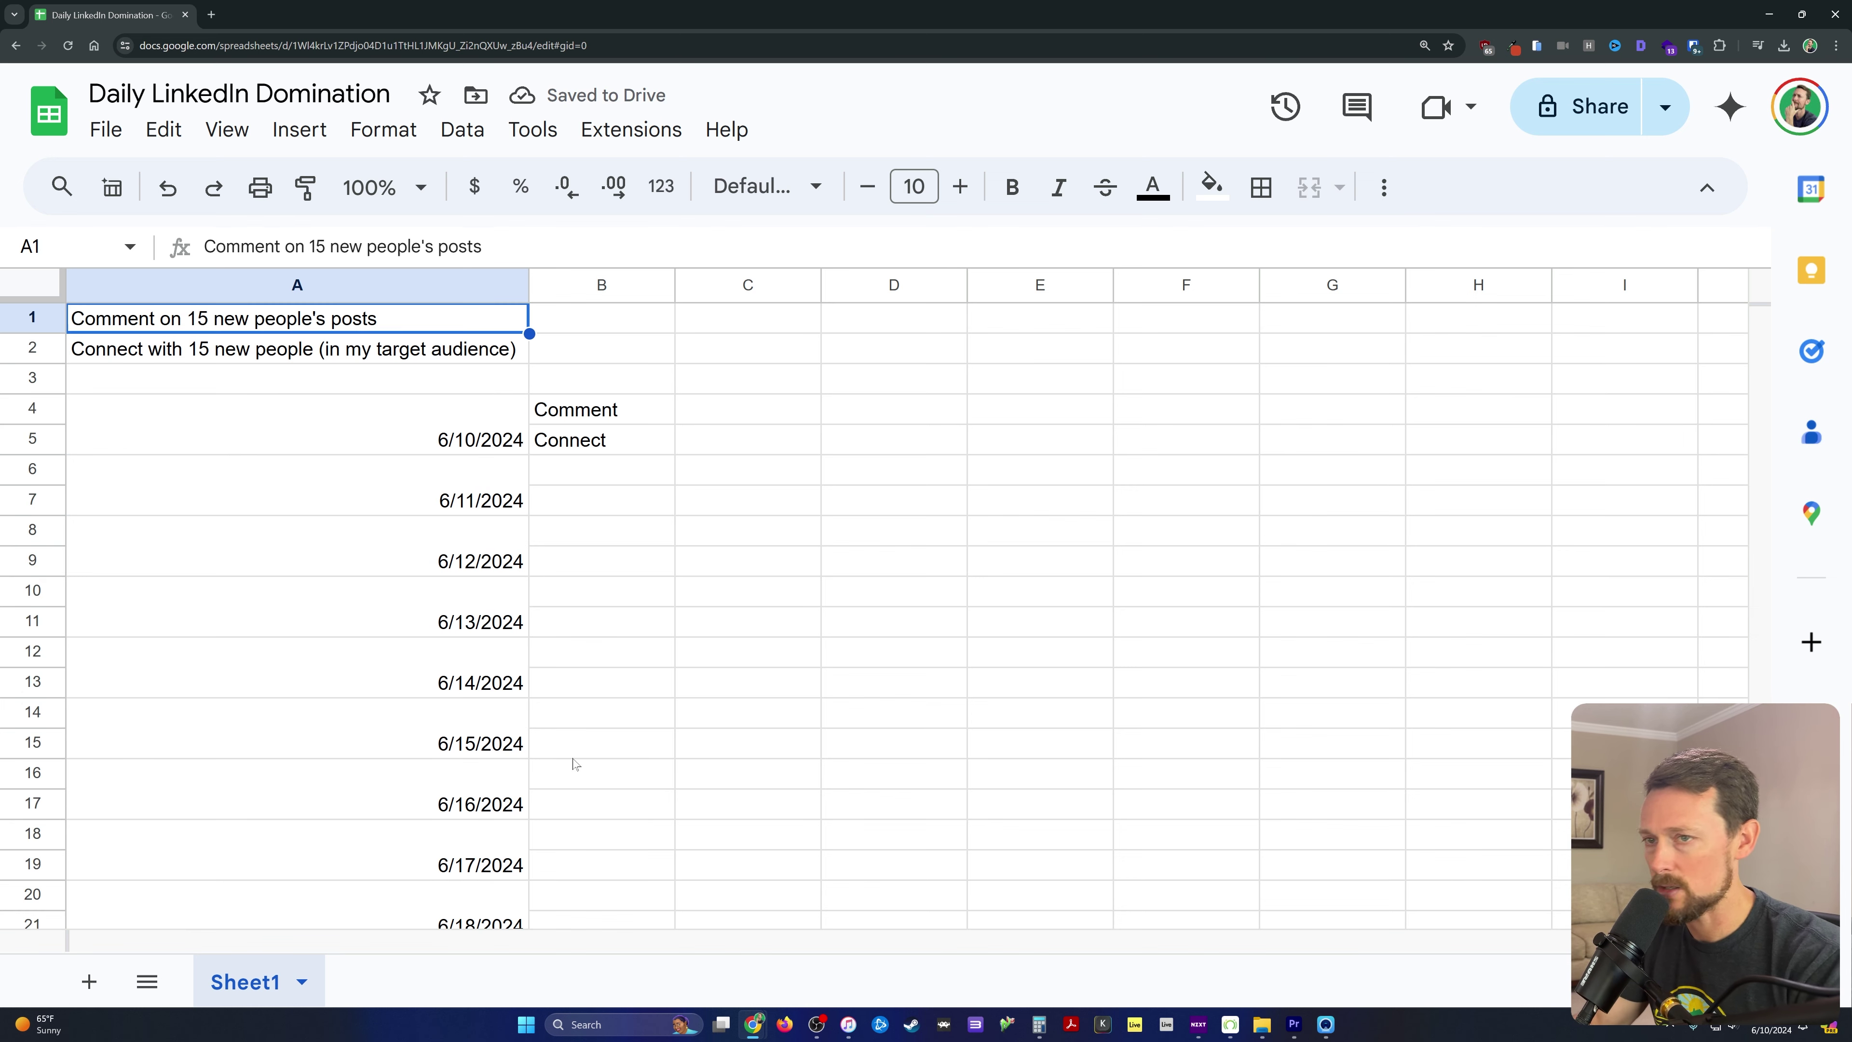
Put =B4 in B6 and =B5 in B7, then fill them down column B to row 1000.
{"action": "key", "text": "ctrl+z"}
{"action": "key", "text": "ctrl+z"}
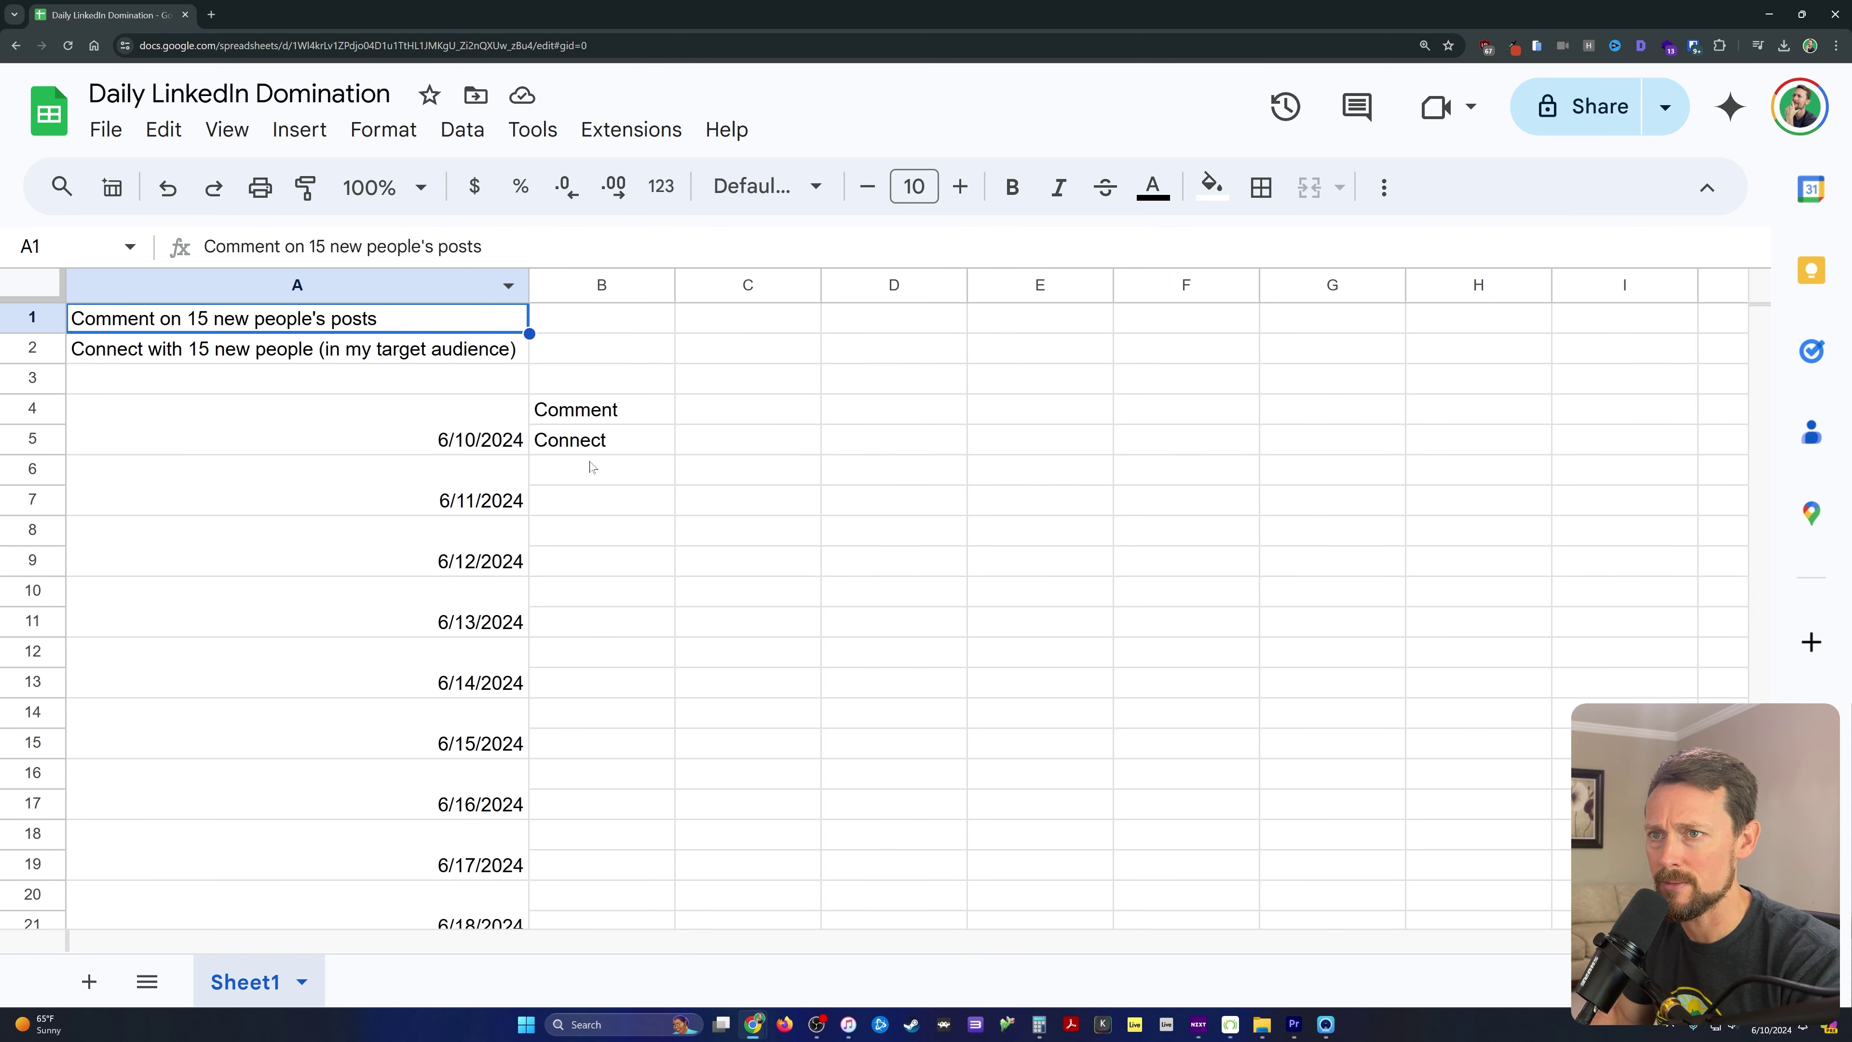
{"action": "left_click", "coordinate": [613, 467]}
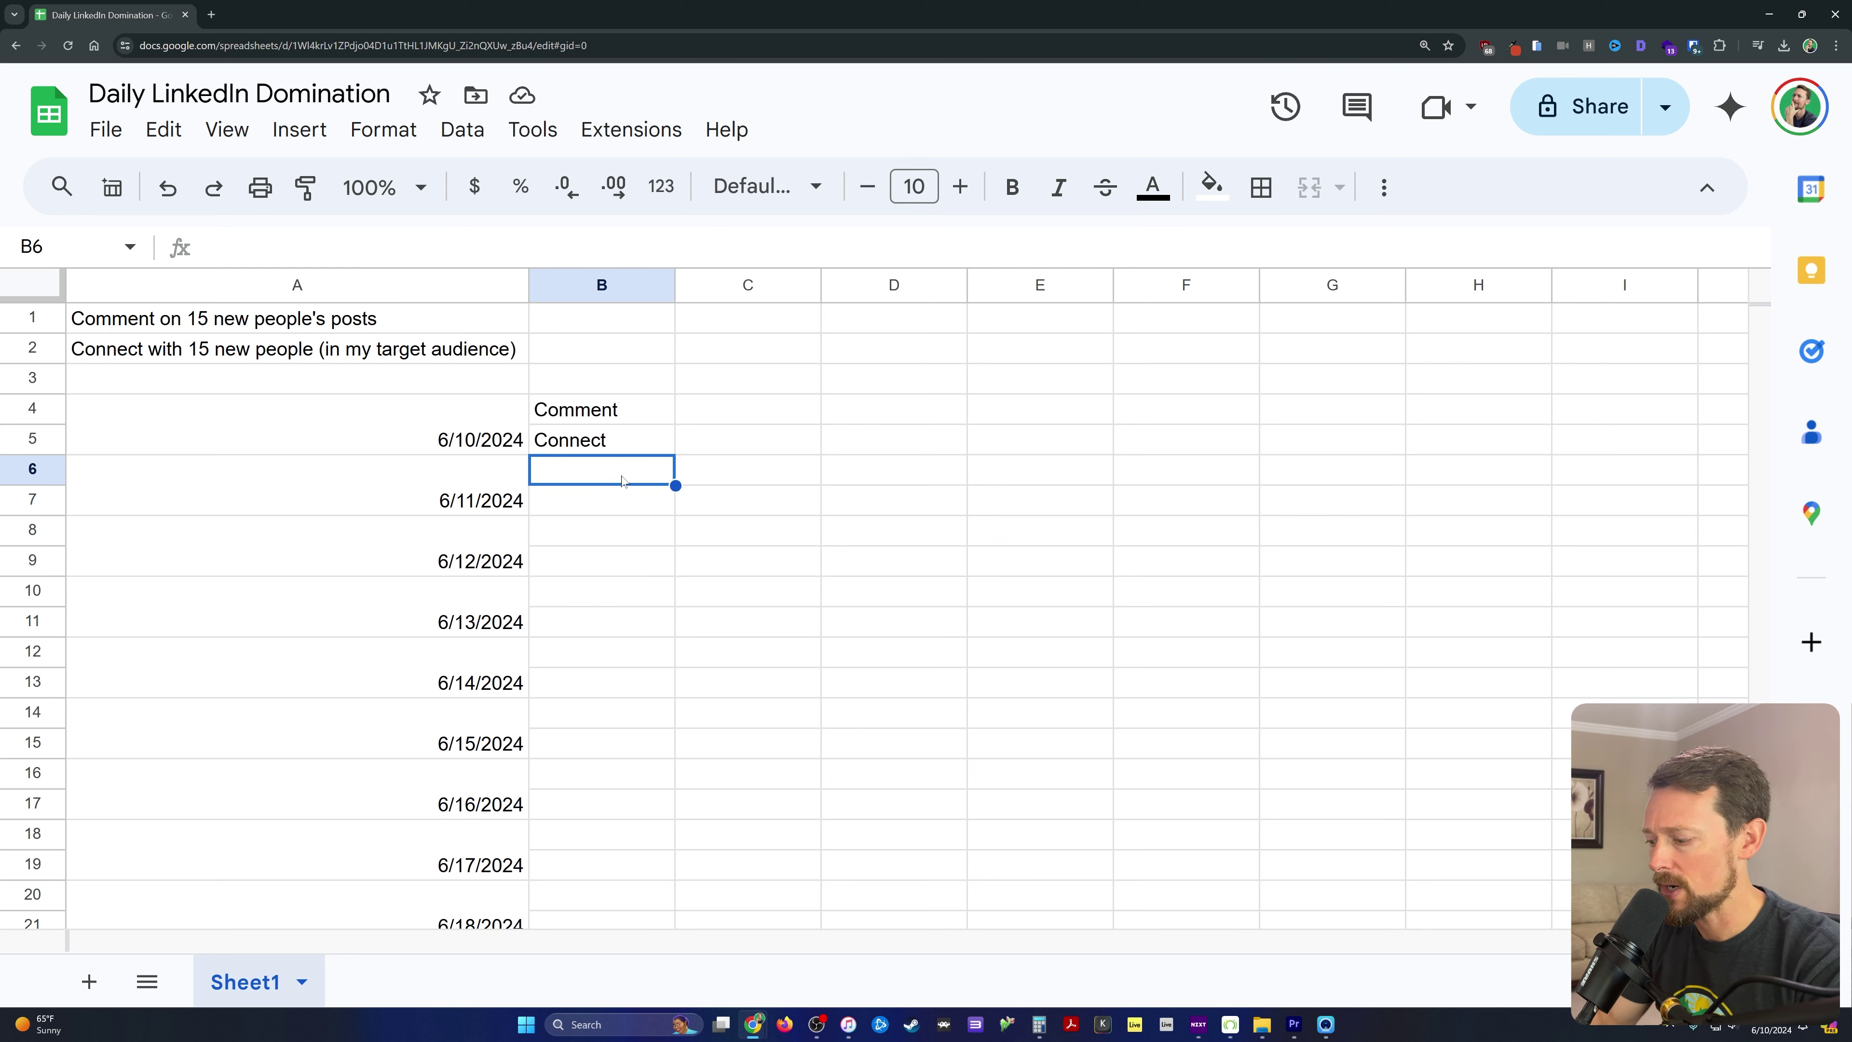
{"action": "type", "text": "="}
{"action": "left_click", "coordinate": [583, 408]}
{"action": "key", "text": "Return"}
{"action": "type", "text": "="}
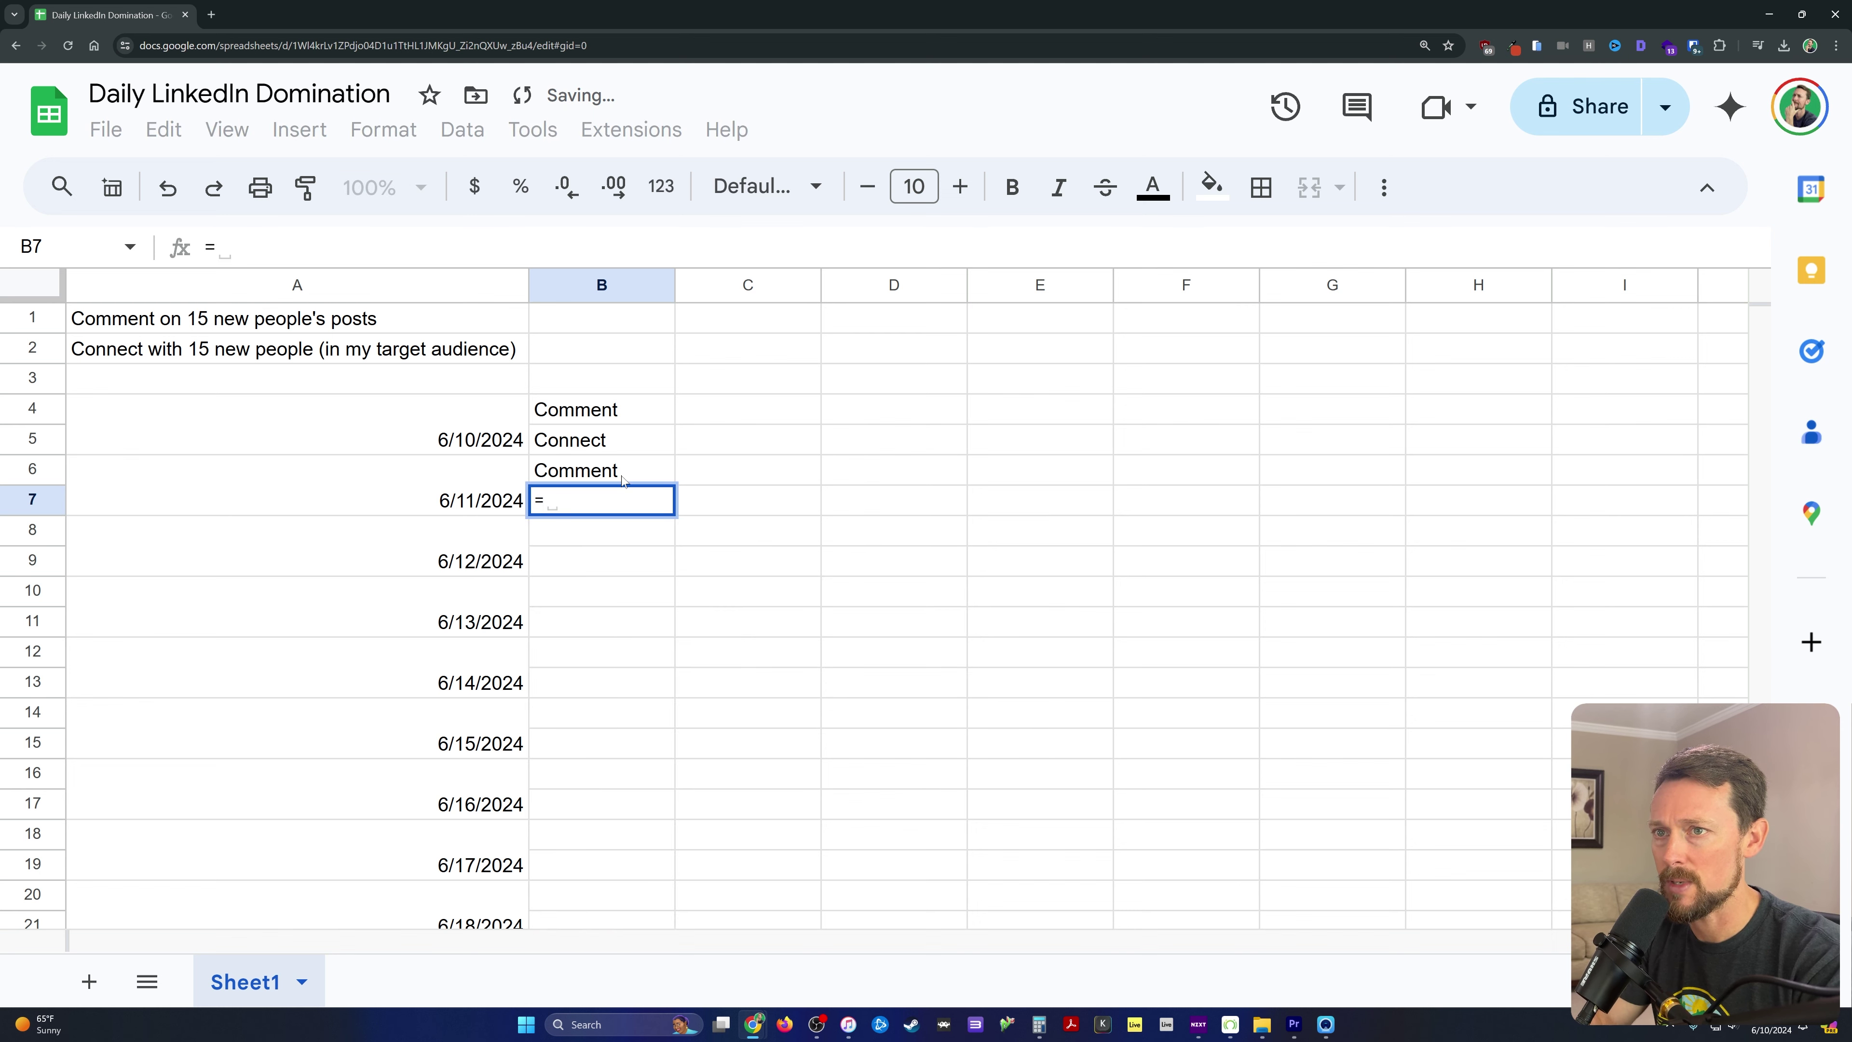
{"action": "key", "text": "Up"}
{"action": "key", "text": "Up"}
{"action": "key", "text": "Return"}
{"action": "left_click", "coordinate": [623, 480]}
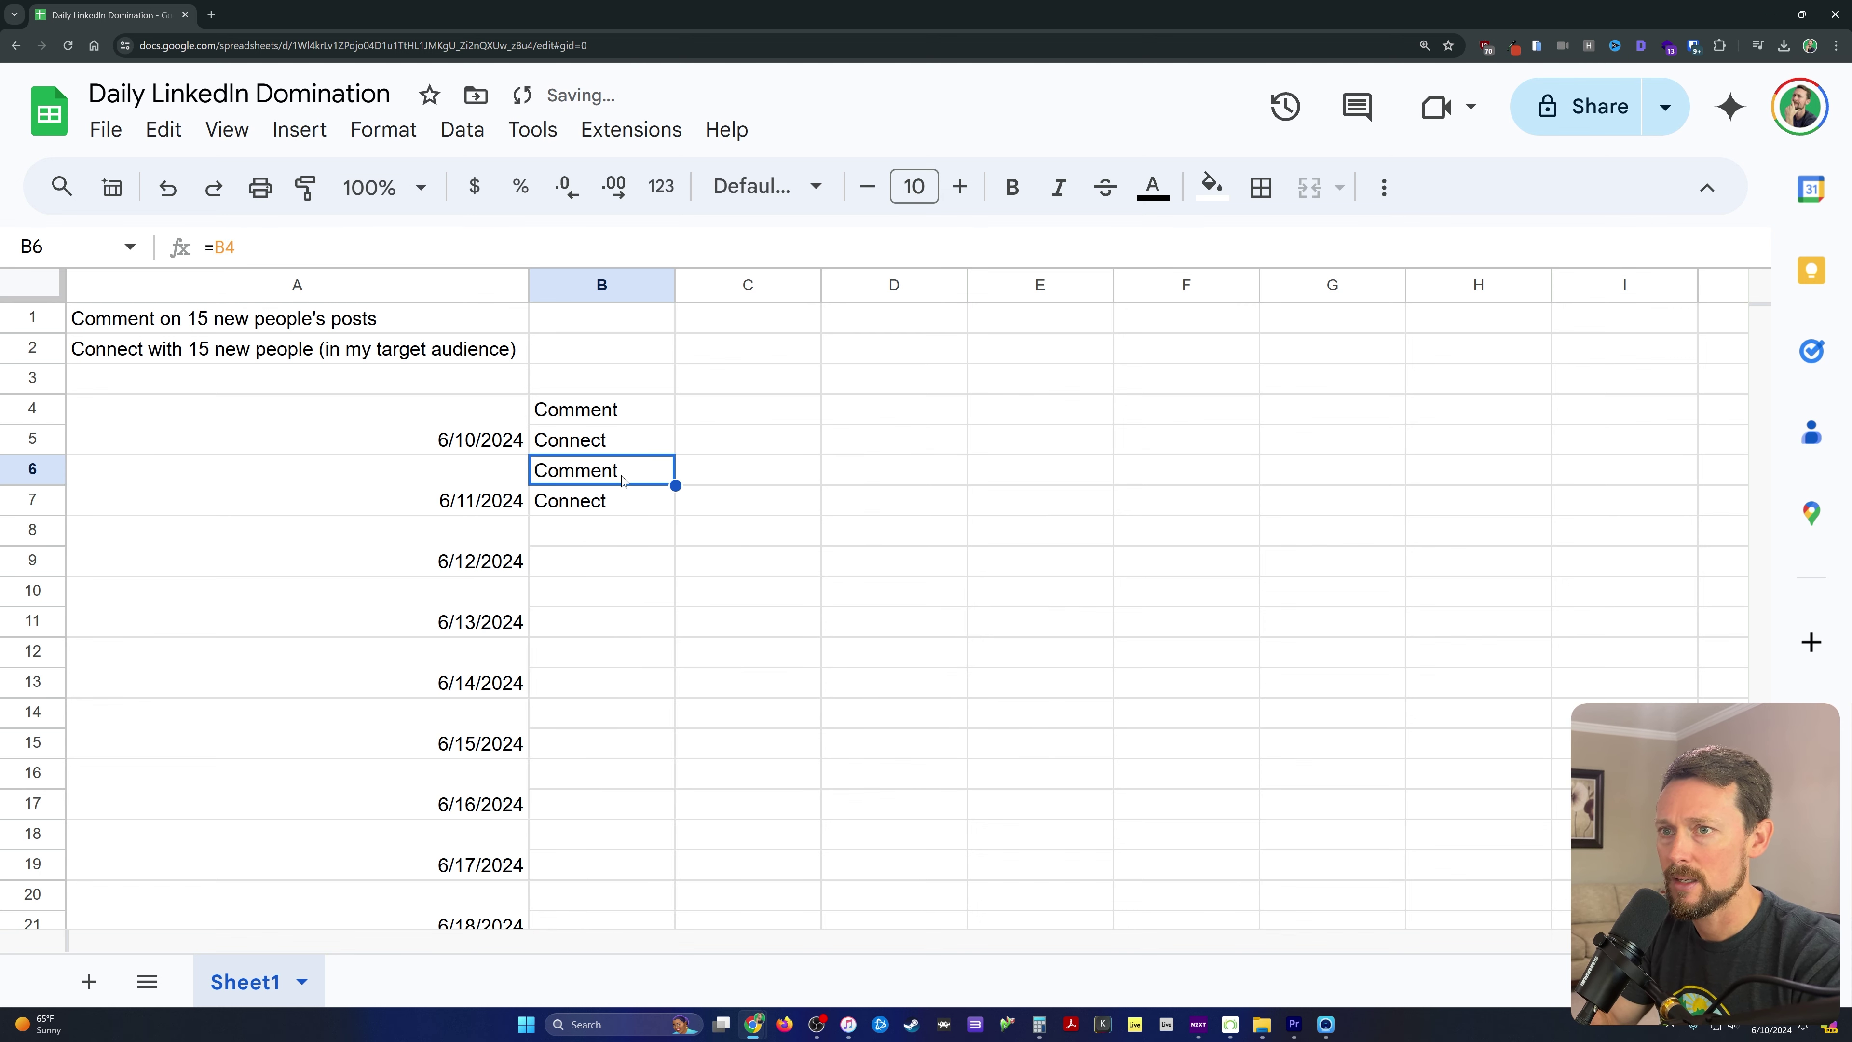
{"action": "key", "text": "ctrl+shift+Down"}
{"action": "key", "text": "ctrl+shift+Down"}
{"action": "key", "text": "ctrl+d"}
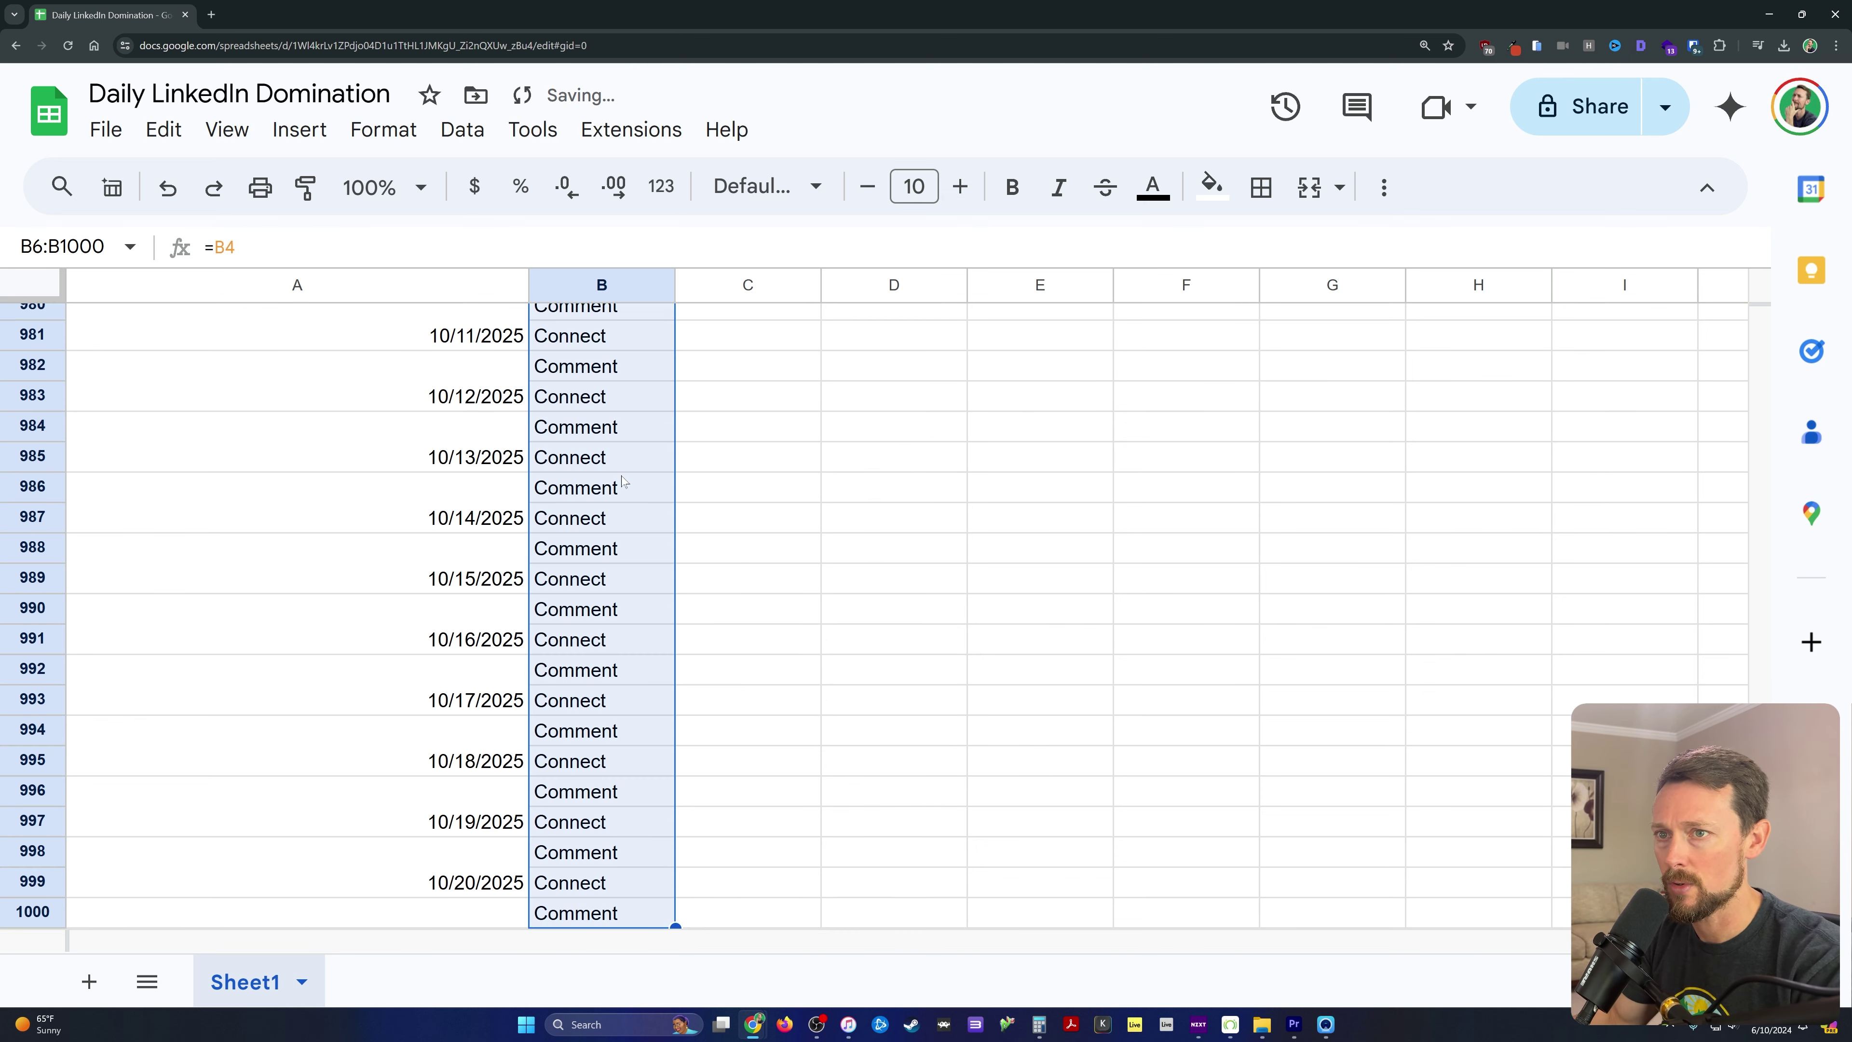
{"action": "key", "text": "ctrl+Home"}
Set the whole sheet to the Outfit font and narrow column A.
{"action": "key", "text": "ctrl+a"}
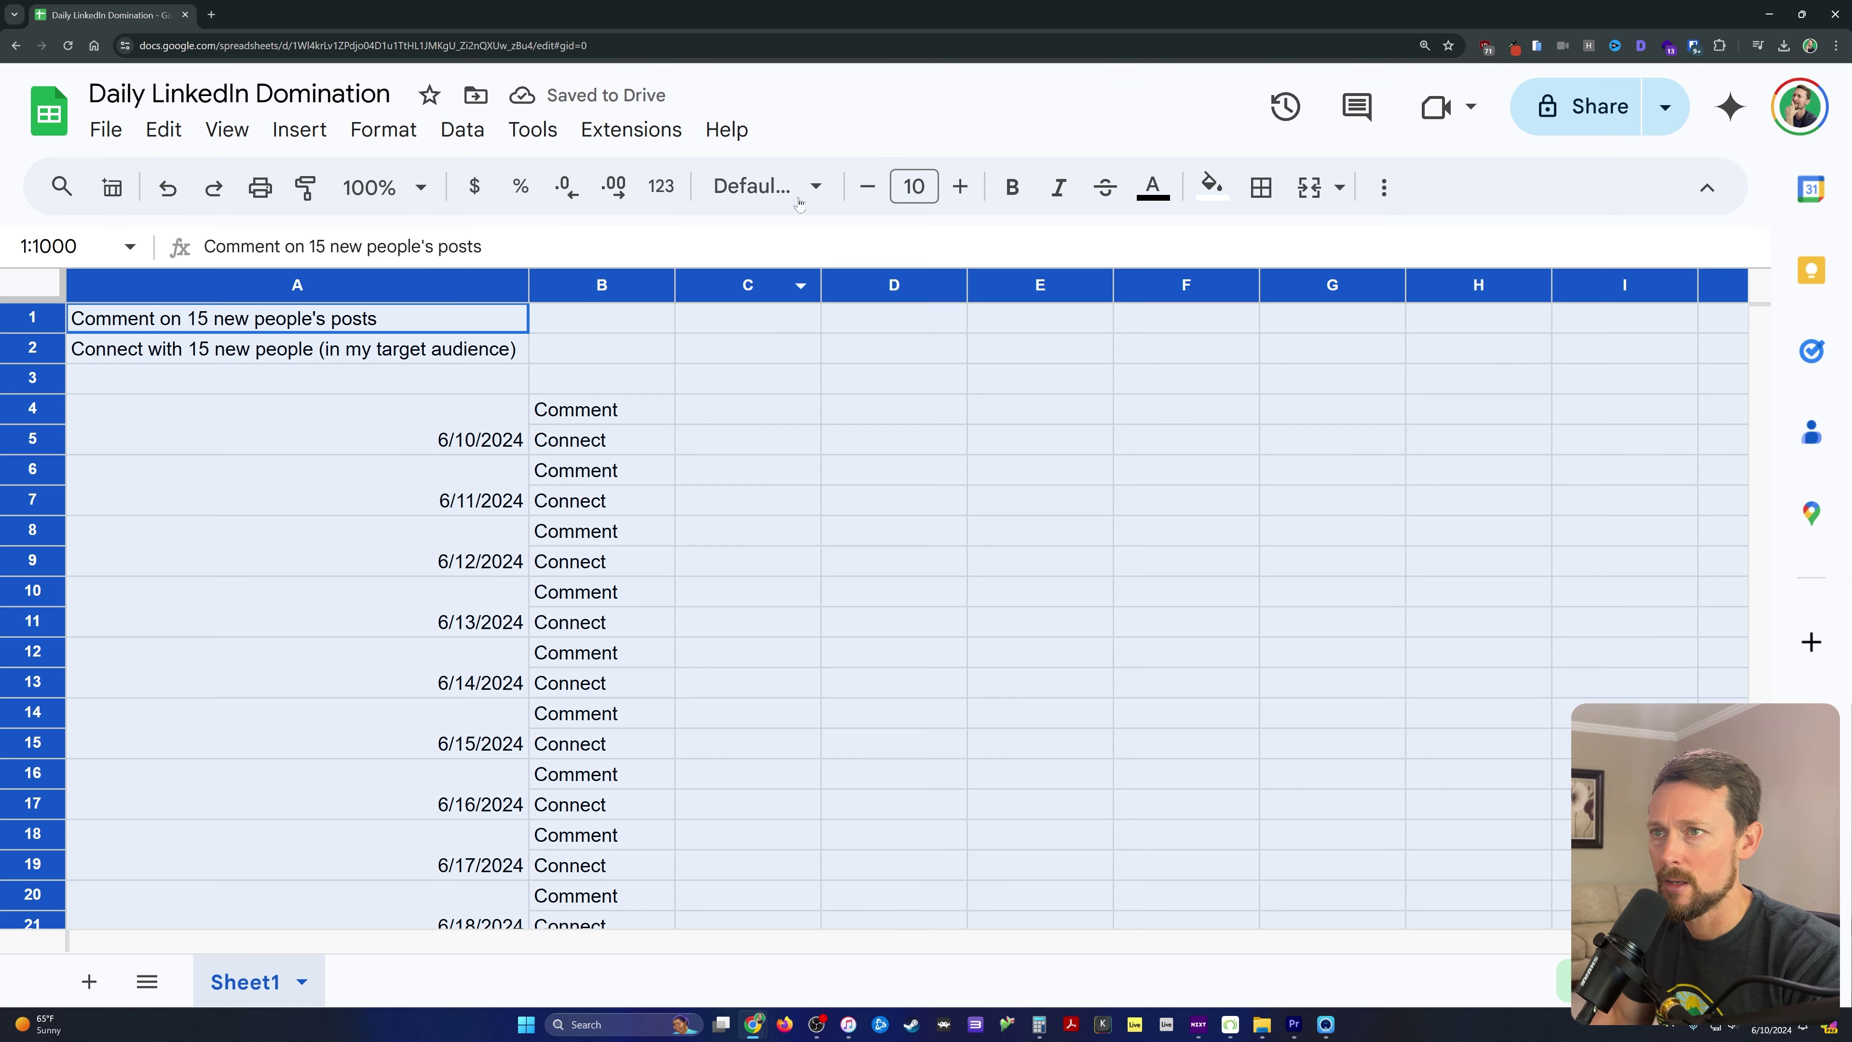
{"action": "left_click", "coordinate": [800, 188]}
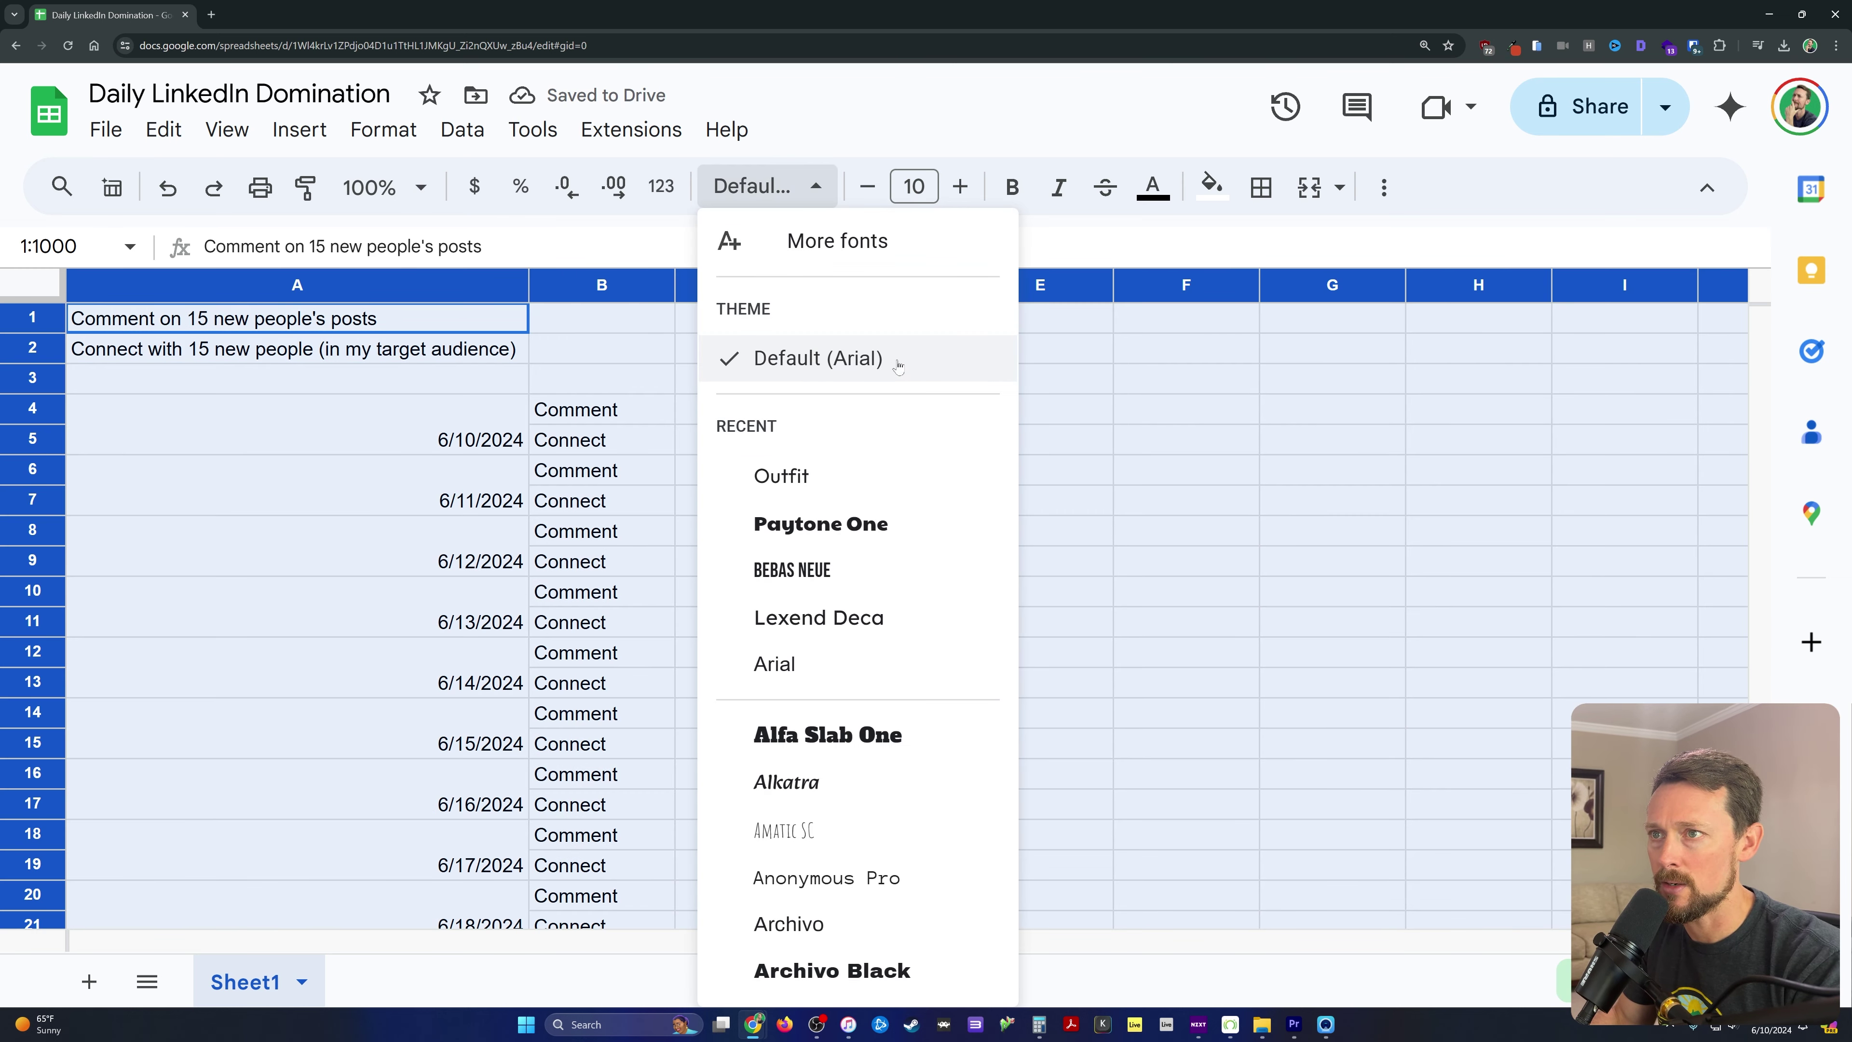
{"action": "left_click", "coordinate": [814, 467]}
{"action": "left_click", "coordinate": [765, 415]}
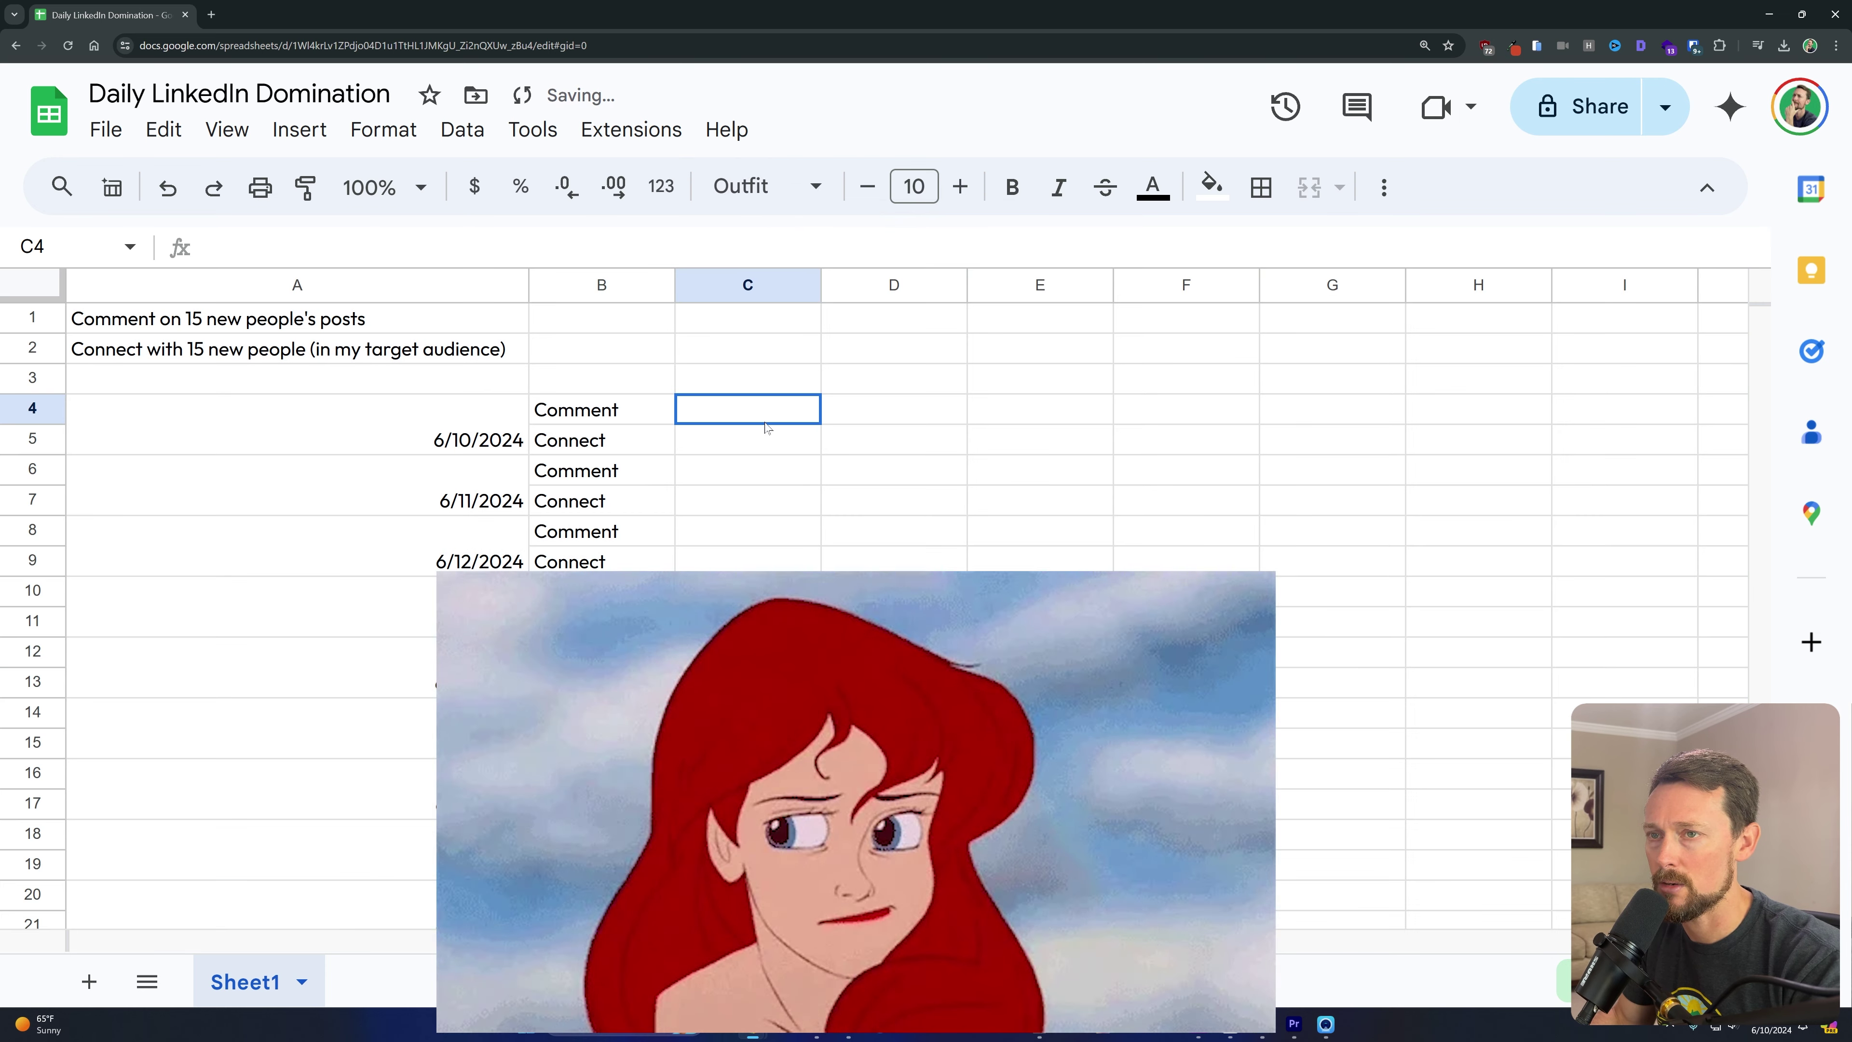
{"action": "left_click_drag", "start_coordinate": [524, 284], "coordinate": [395, 285]}
Merge A1:C1 and A2:C2 so each goal line spans columns A to C.
{"action": "left_click", "coordinate": [333, 317]}
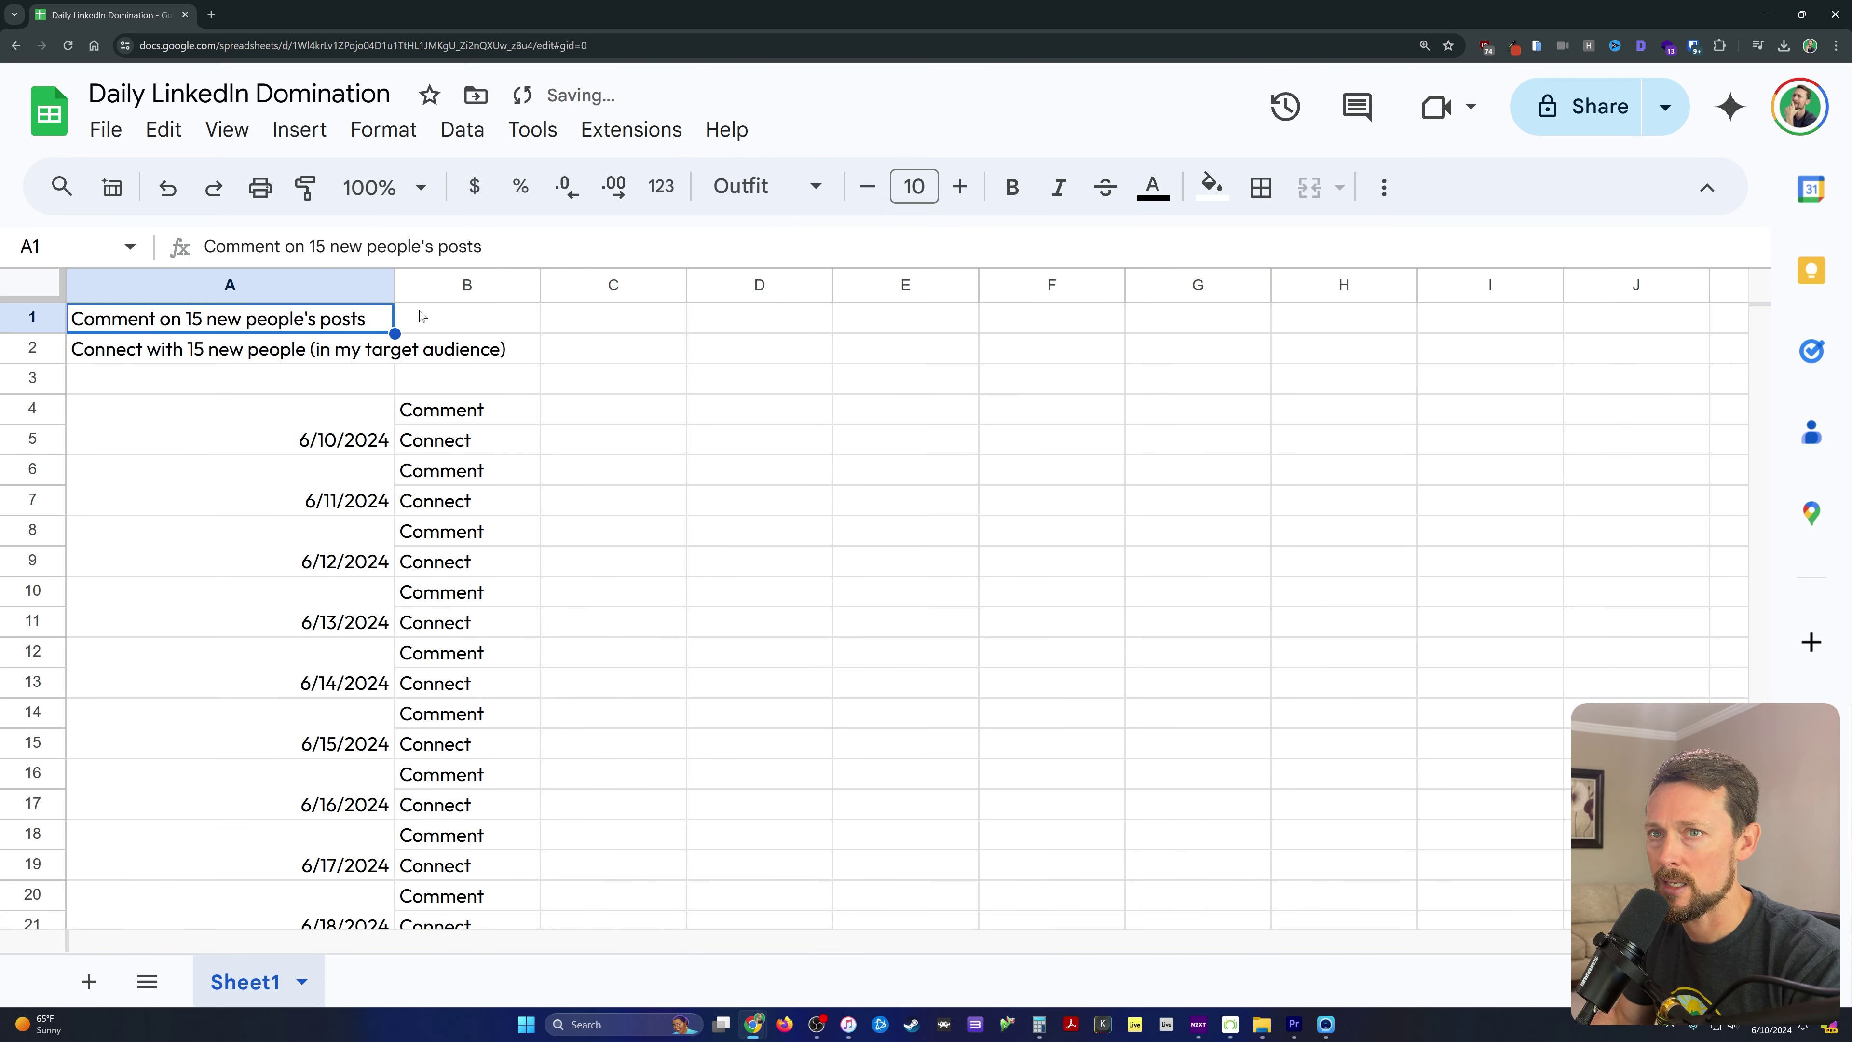
{"action": "left_click", "coordinate": [604, 329], "text": "shift"}
{"action": "key", "text": "alt+h"}
{"action": "key", "text": "m"}
{"action": "key", "text": "m"}
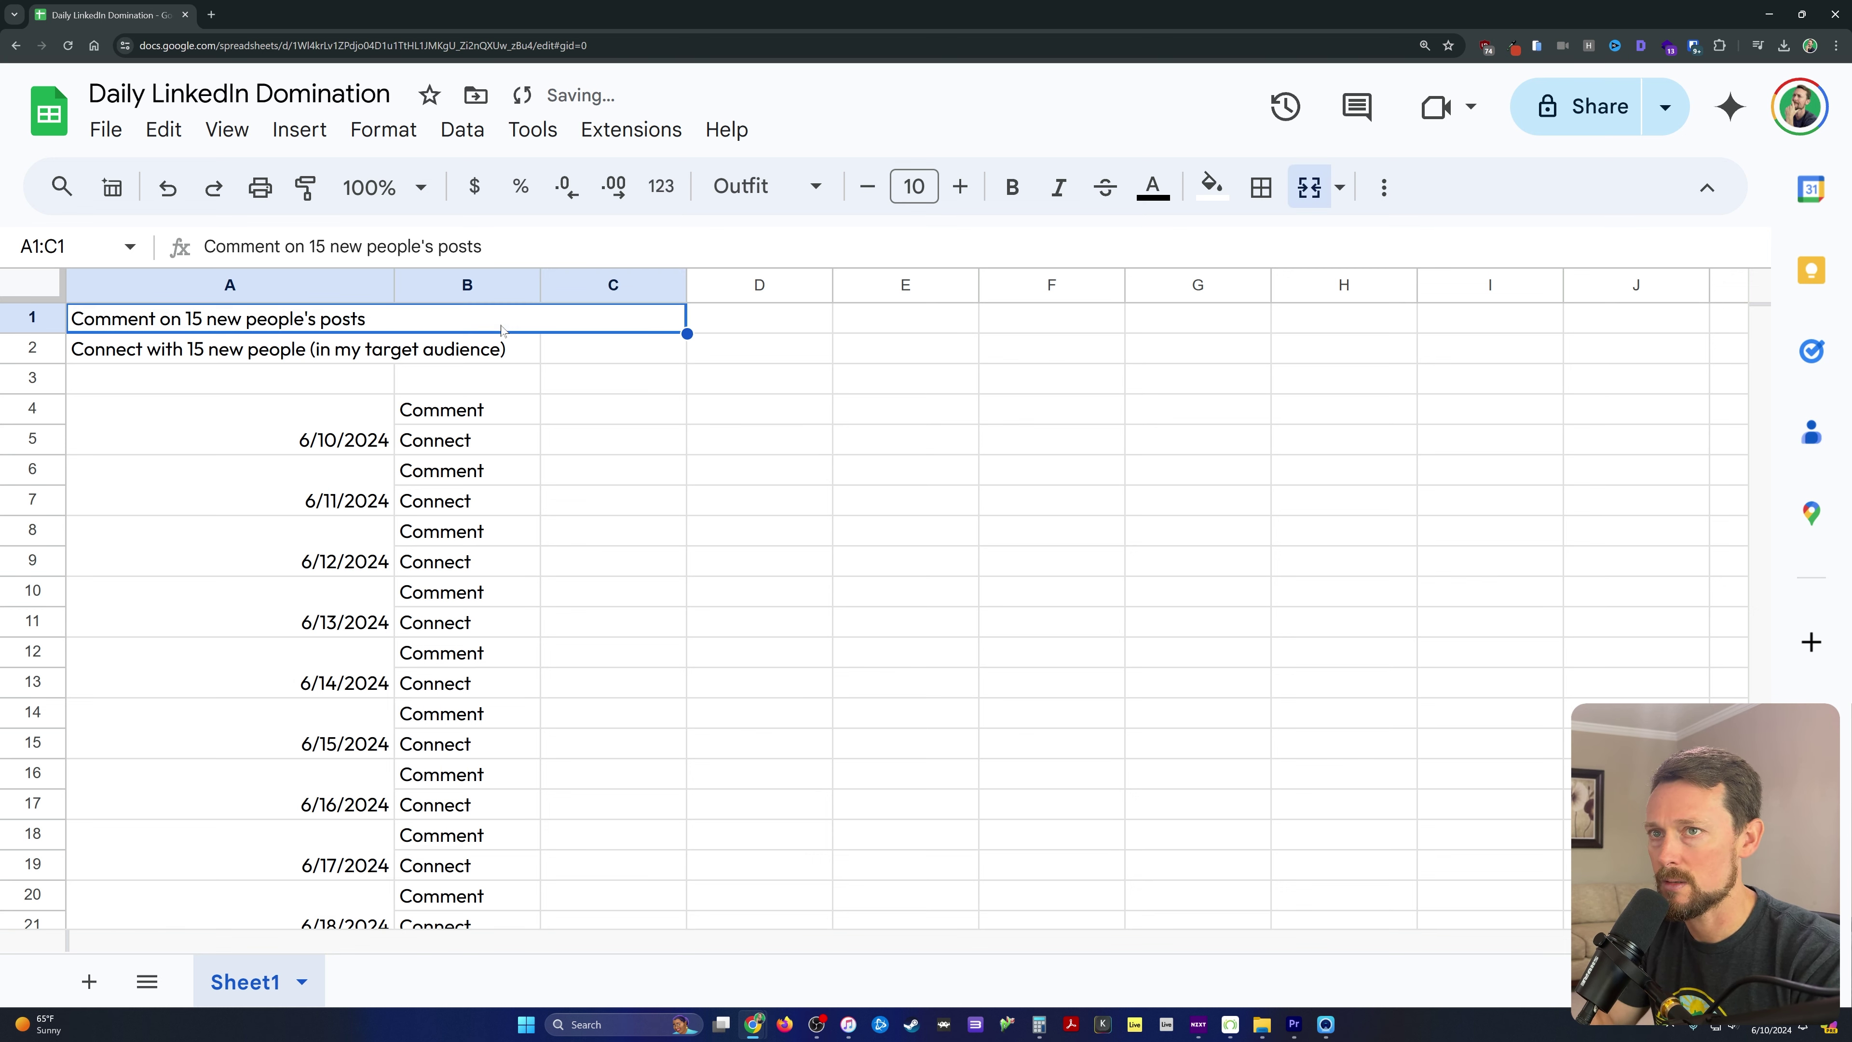
{"action": "key", "text": "Down"}
{"action": "key", "text": "shift+Right"}
{"action": "key", "text": "shift+Right"}
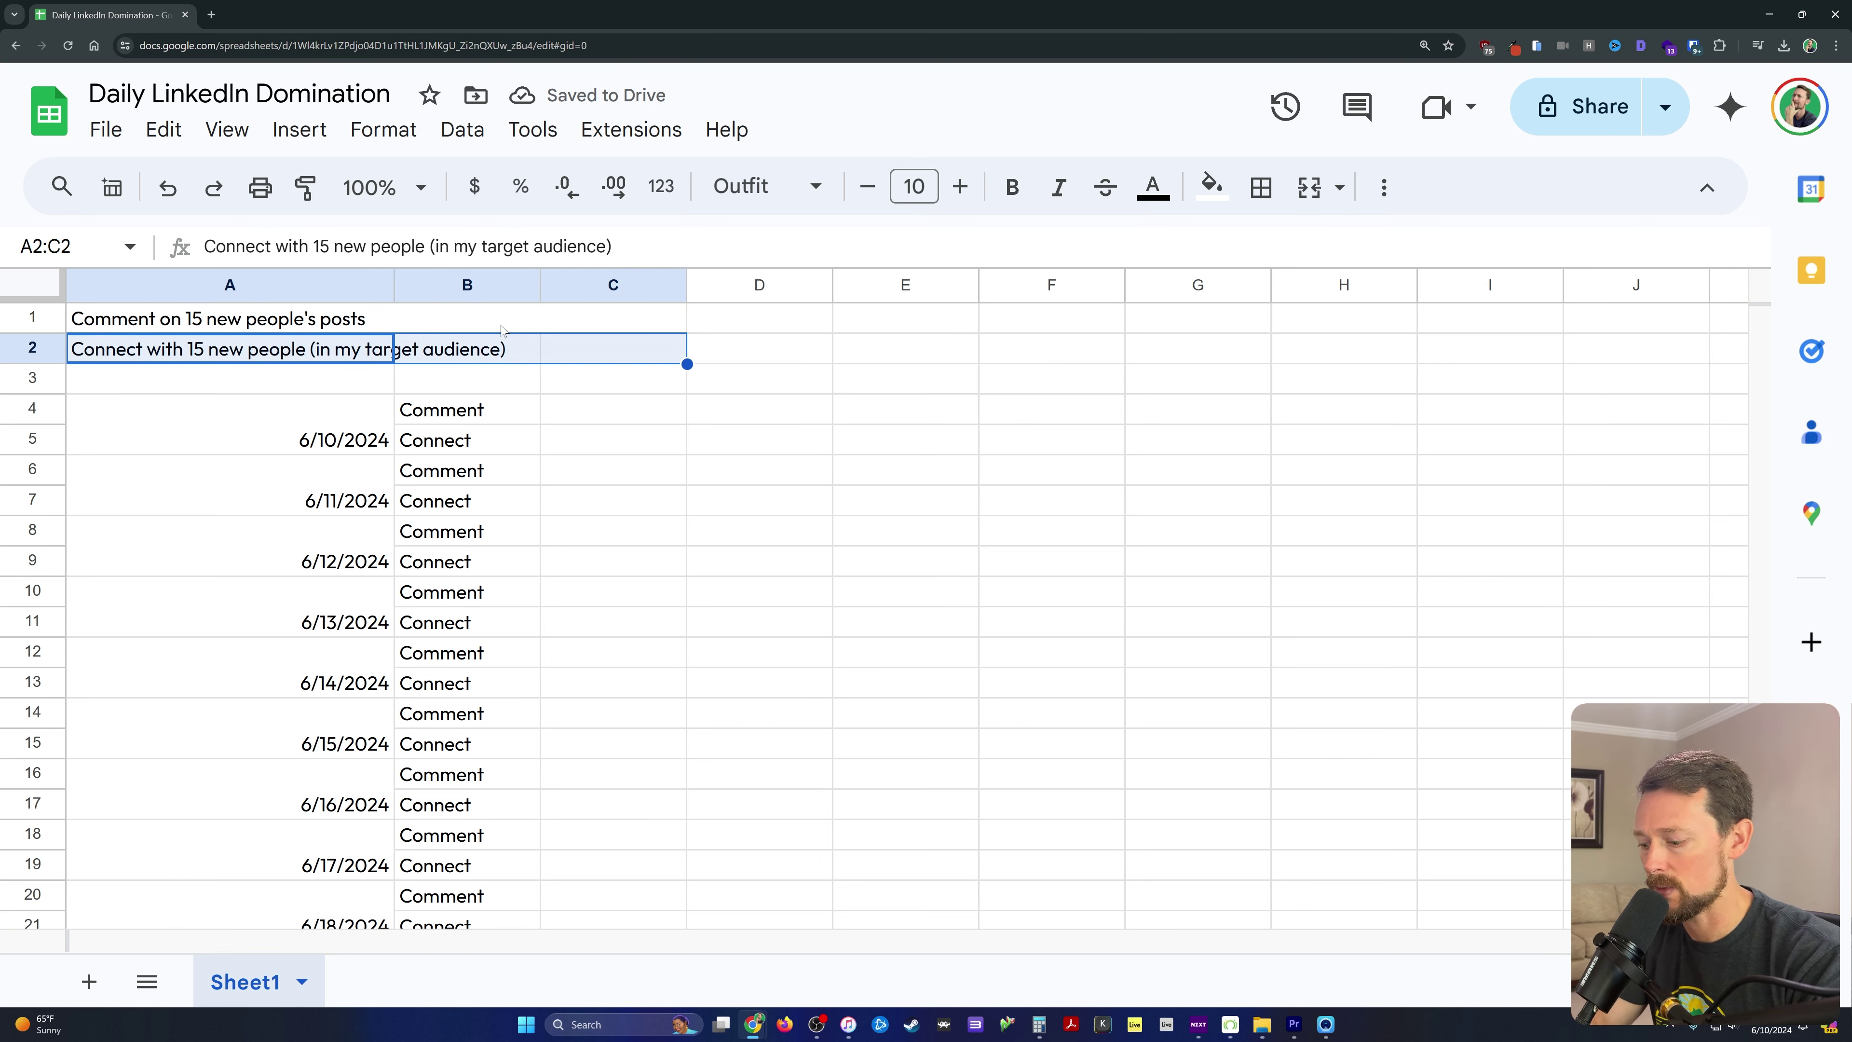
{"action": "key", "text": "alt+h"}
{"action": "key", "text": "m"}
{"action": "key", "text": "m"}
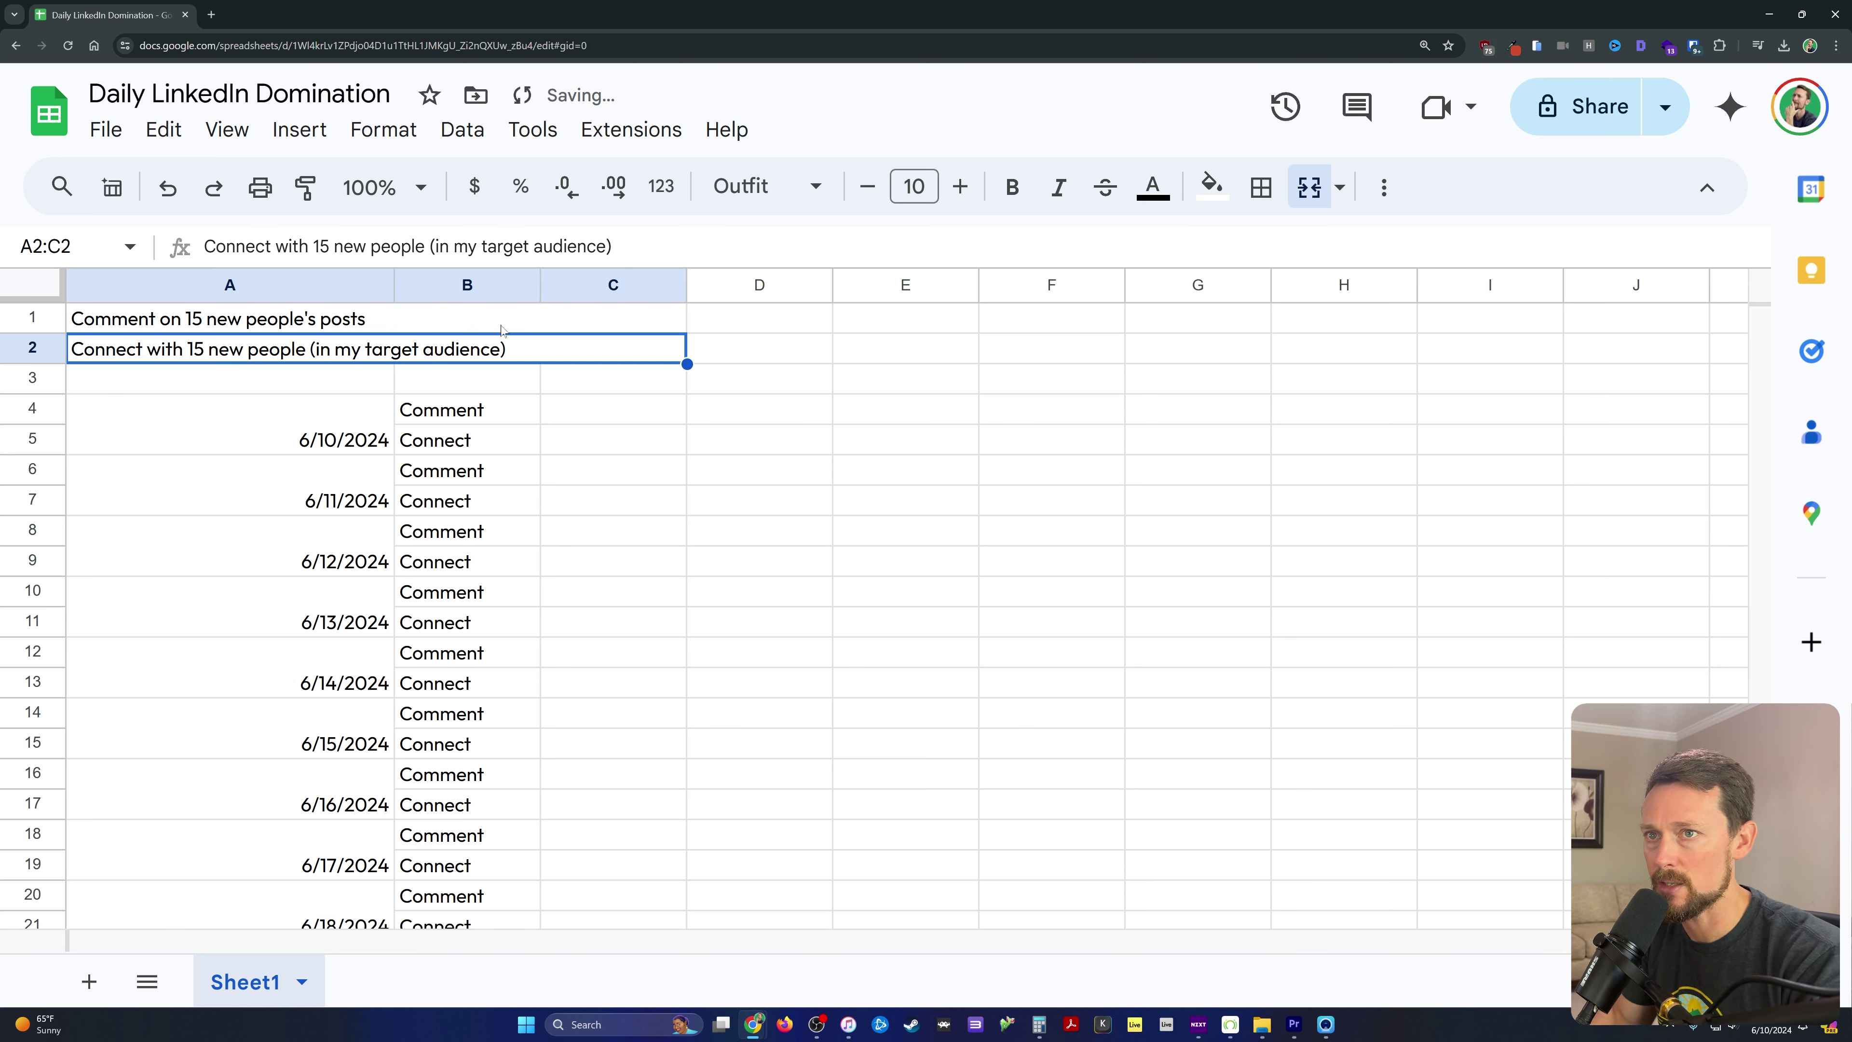
Shrink columns C through Z to narrow widths.
{"action": "left_click_drag", "start_coordinate": [393, 285], "coordinate": [248, 285]}
{"action": "left_click", "coordinate": [466, 284]}
{"action": "key", "text": "ctrl+shift+Right"}
{"action": "left_click_drag", "start_coordinate": [571, 284], "coordinate": [458, 284]}
{"action": "right_click", "coordinate": [890, 344]}
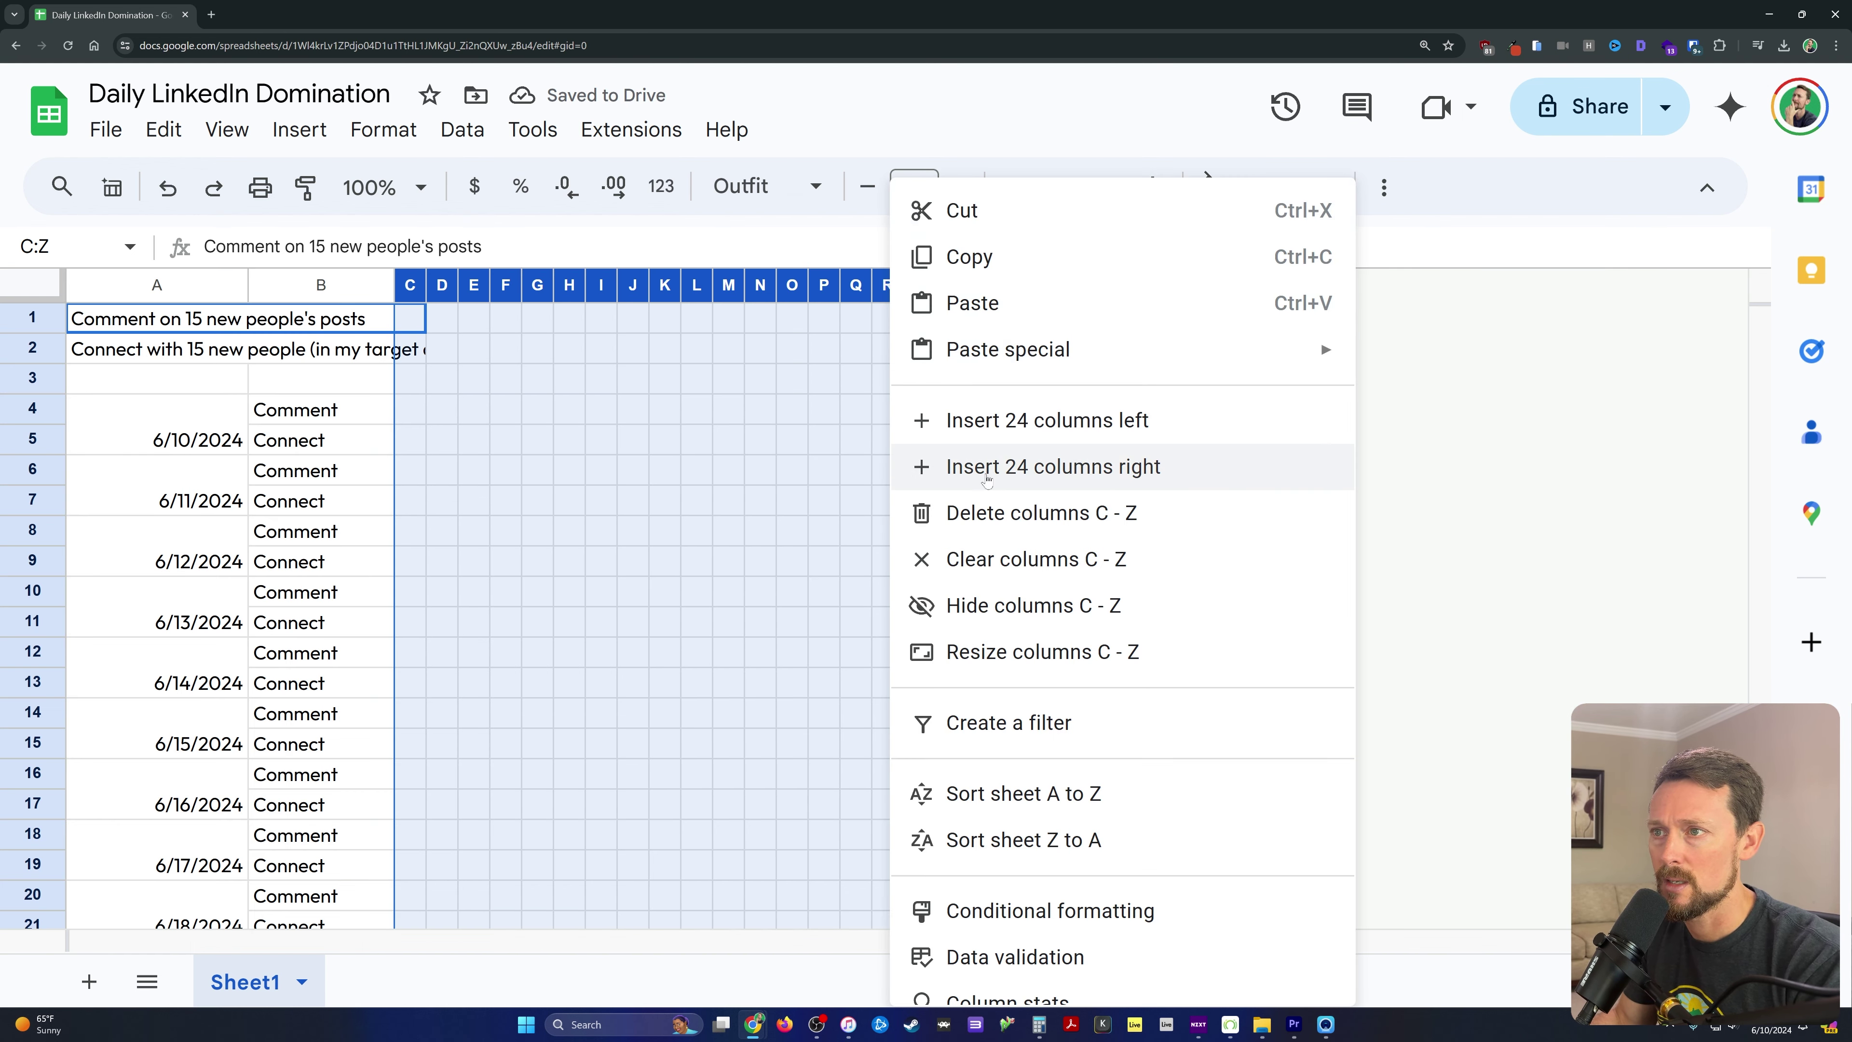
Add a checkbox data validation rule to C4:Z1000 that rejects invalid entries.
{"action": "left_click", "coordinate": [731, 346]}
{"action": "left_click_drag", "start_coordinate": [410, 408], "coordinate": [1397, 871]}
{"action": "key", "text": "ctrl+shift+Down"}
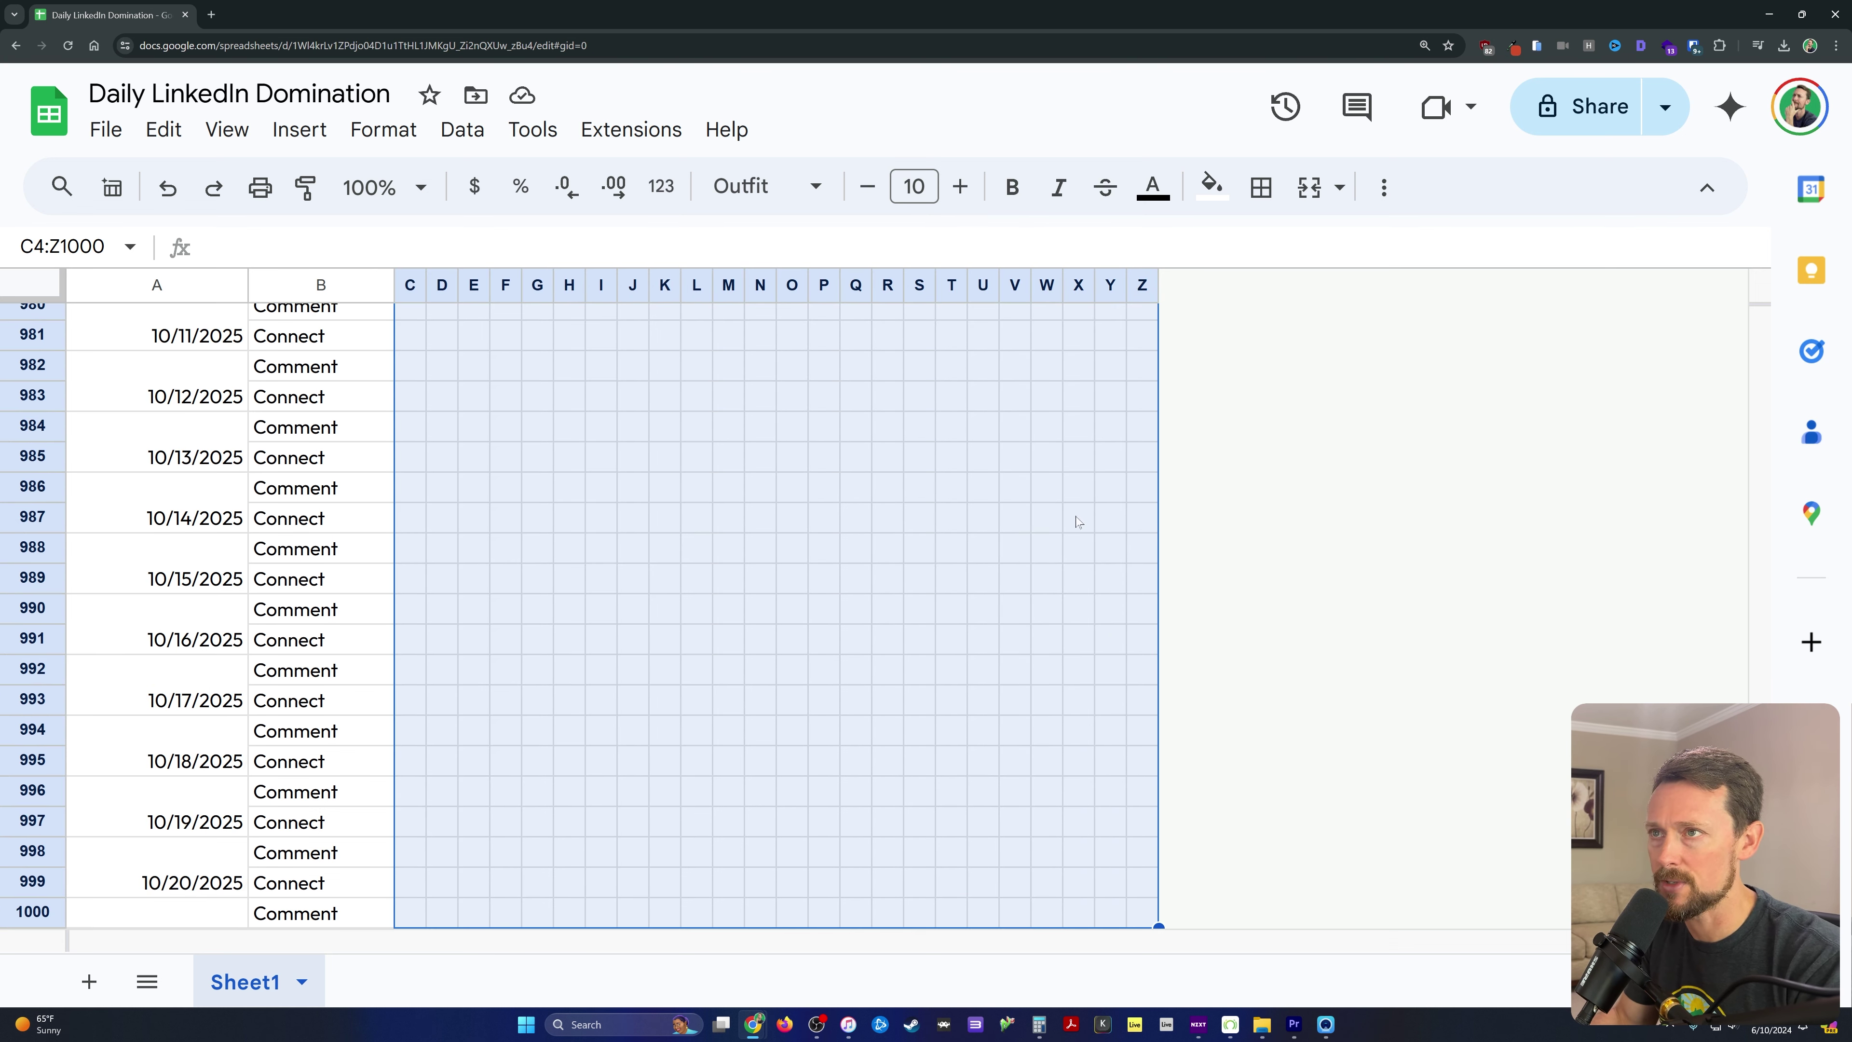
{"action": "left_click", "coordinate": [462, 129]}
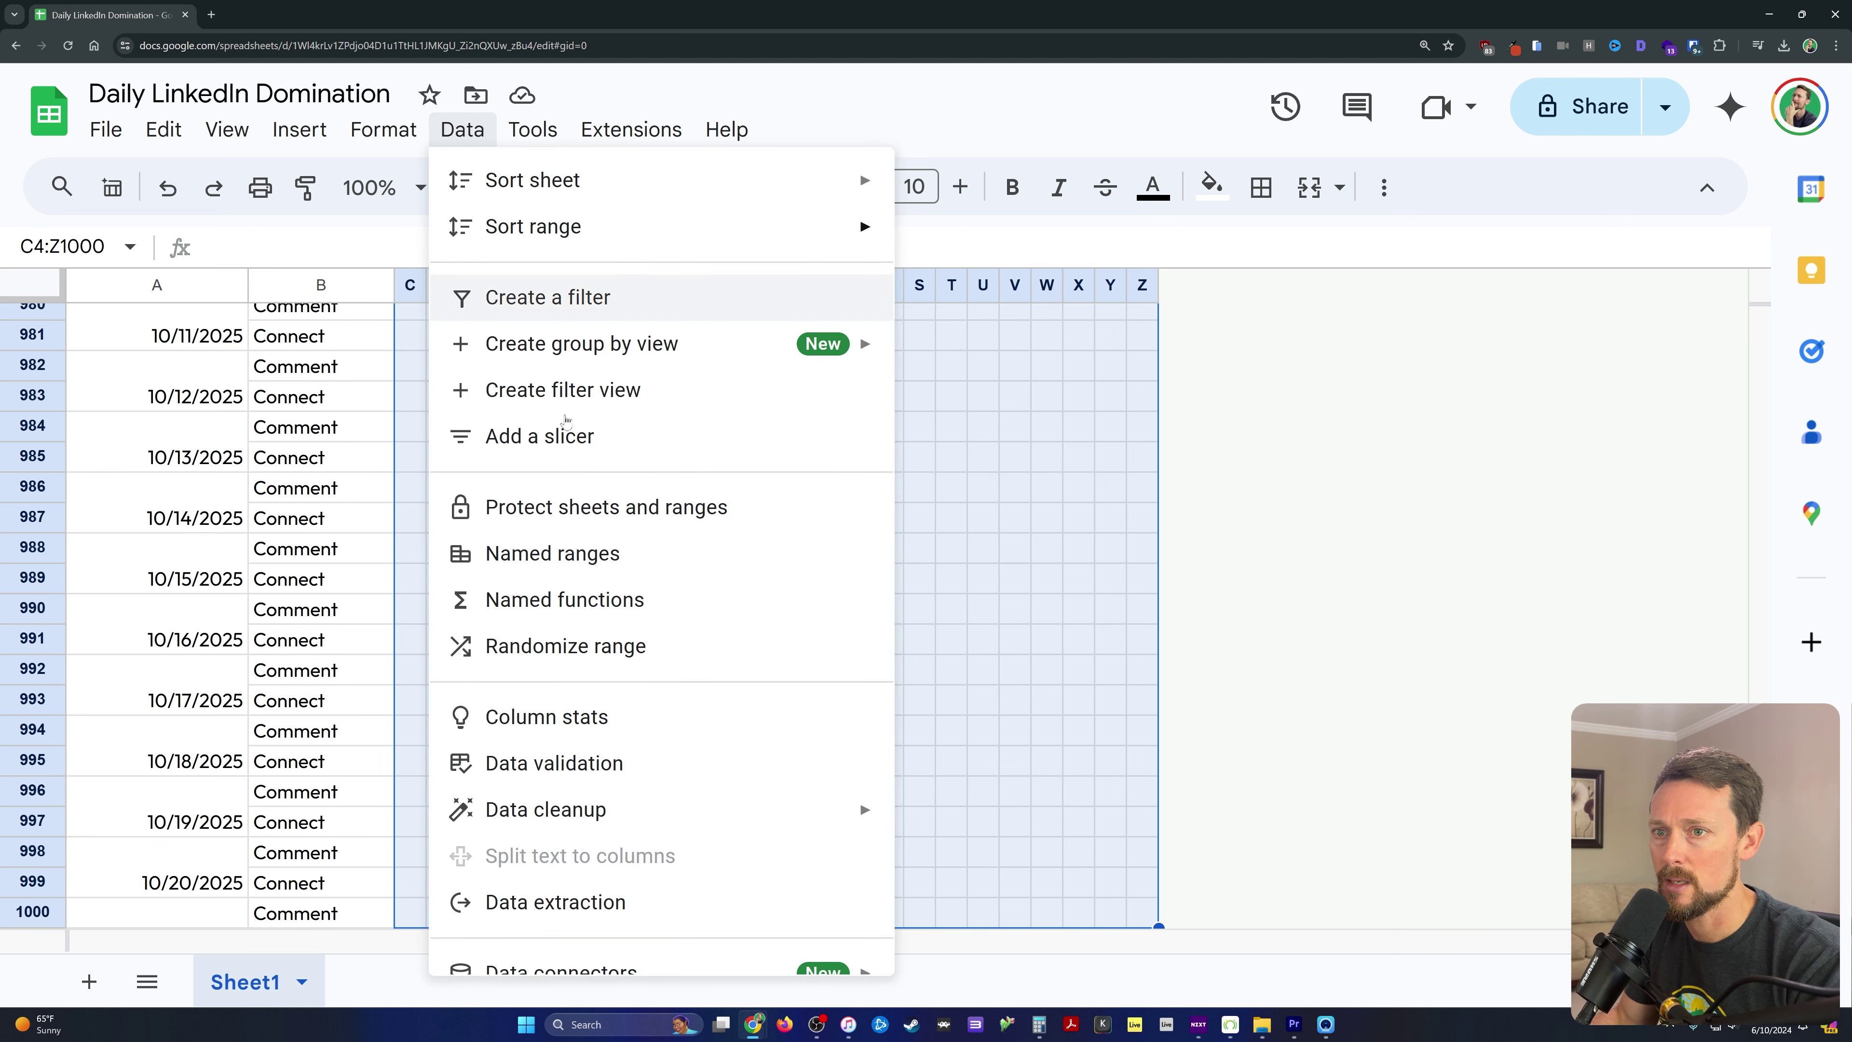
{"action": "left_click", "coordinate": [613, 764]}
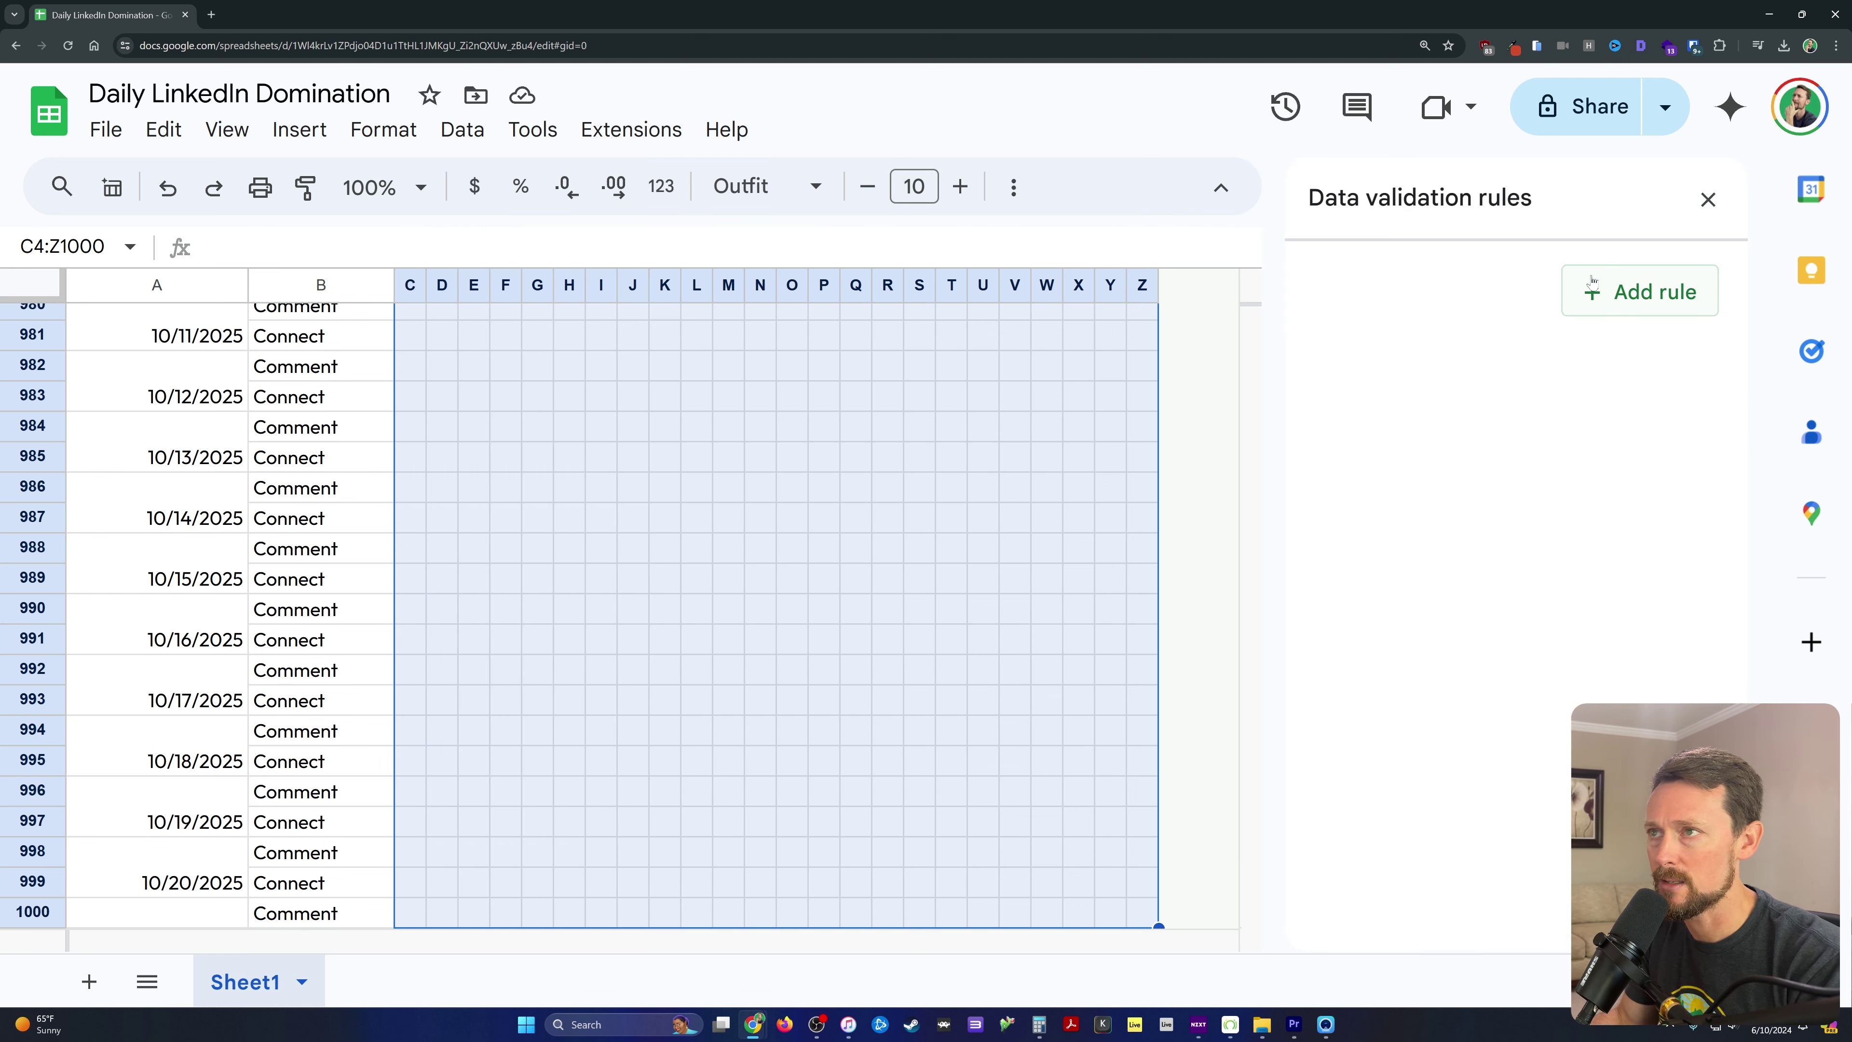
{"action": "left_click", "coordinate": [1683, 303]}
{"action": "left_click", "coordinate": [1522, 460]}
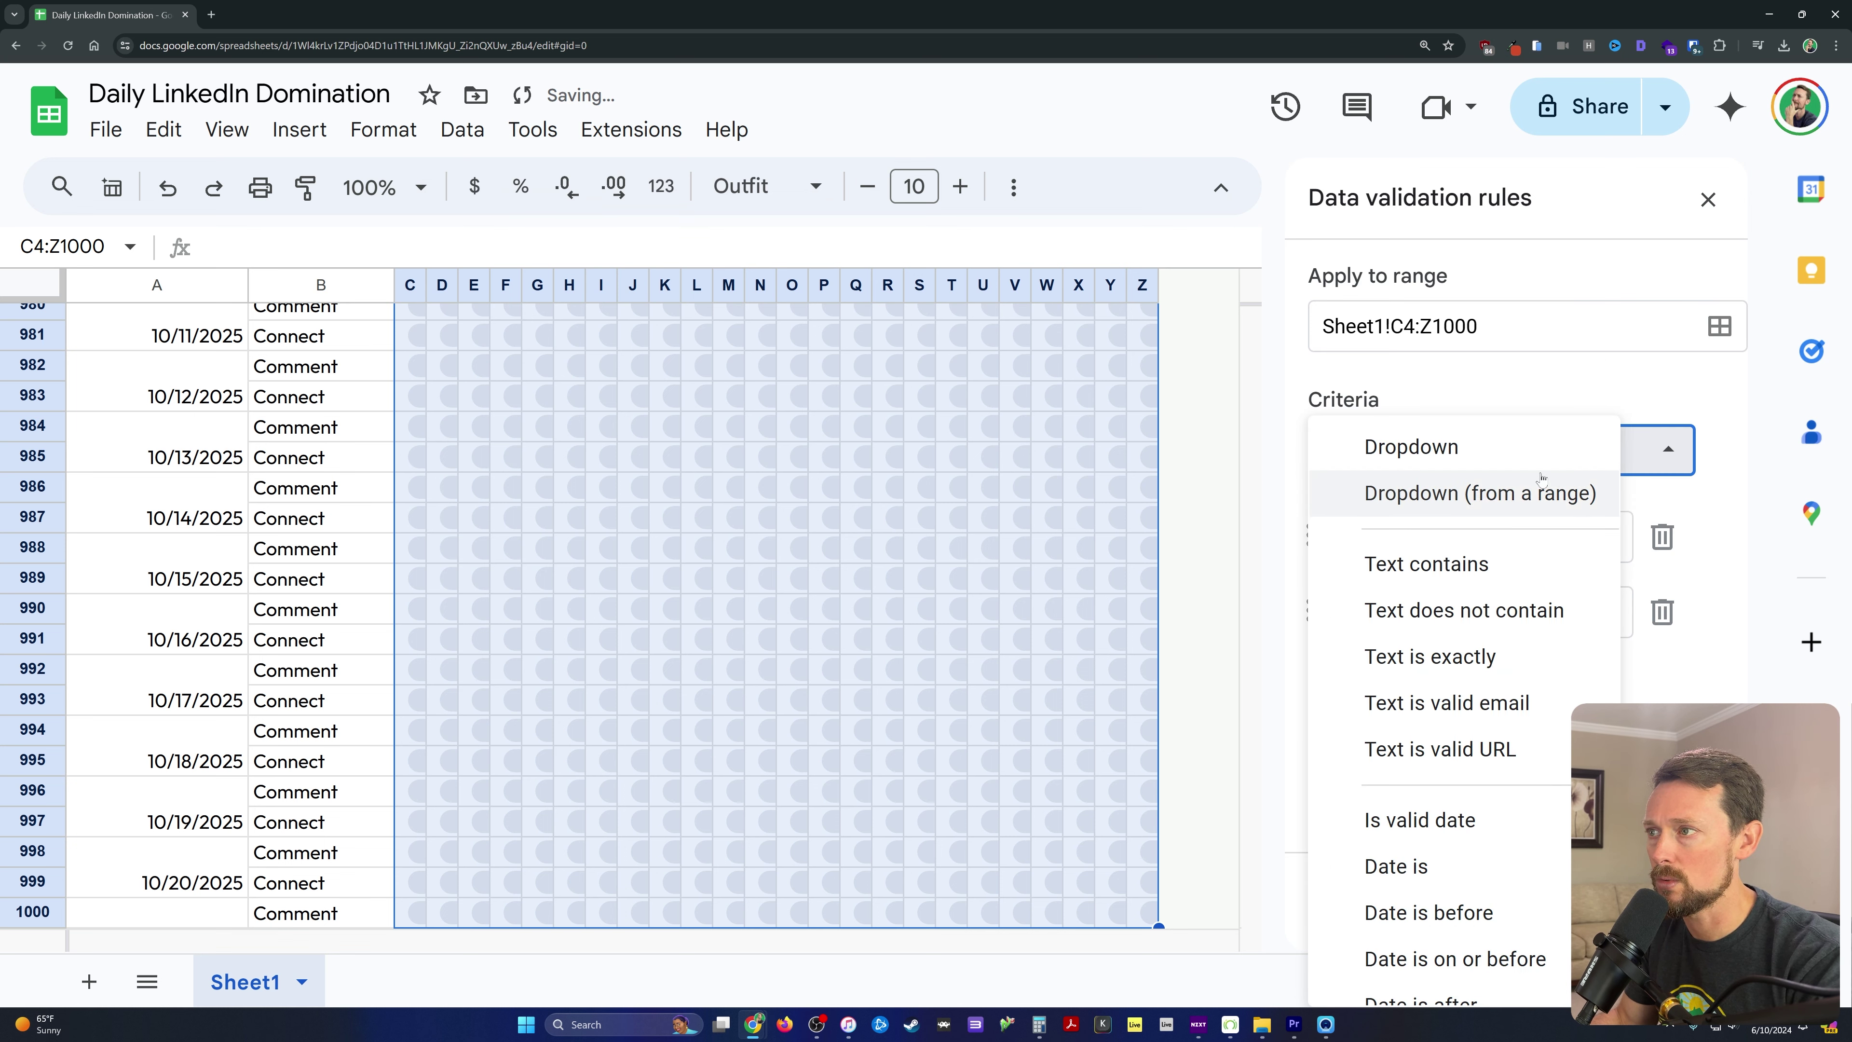
{"action": "scroll", "coordinate": [1536, 611], "scroll_direction": "down", "scroll_amount": 10}
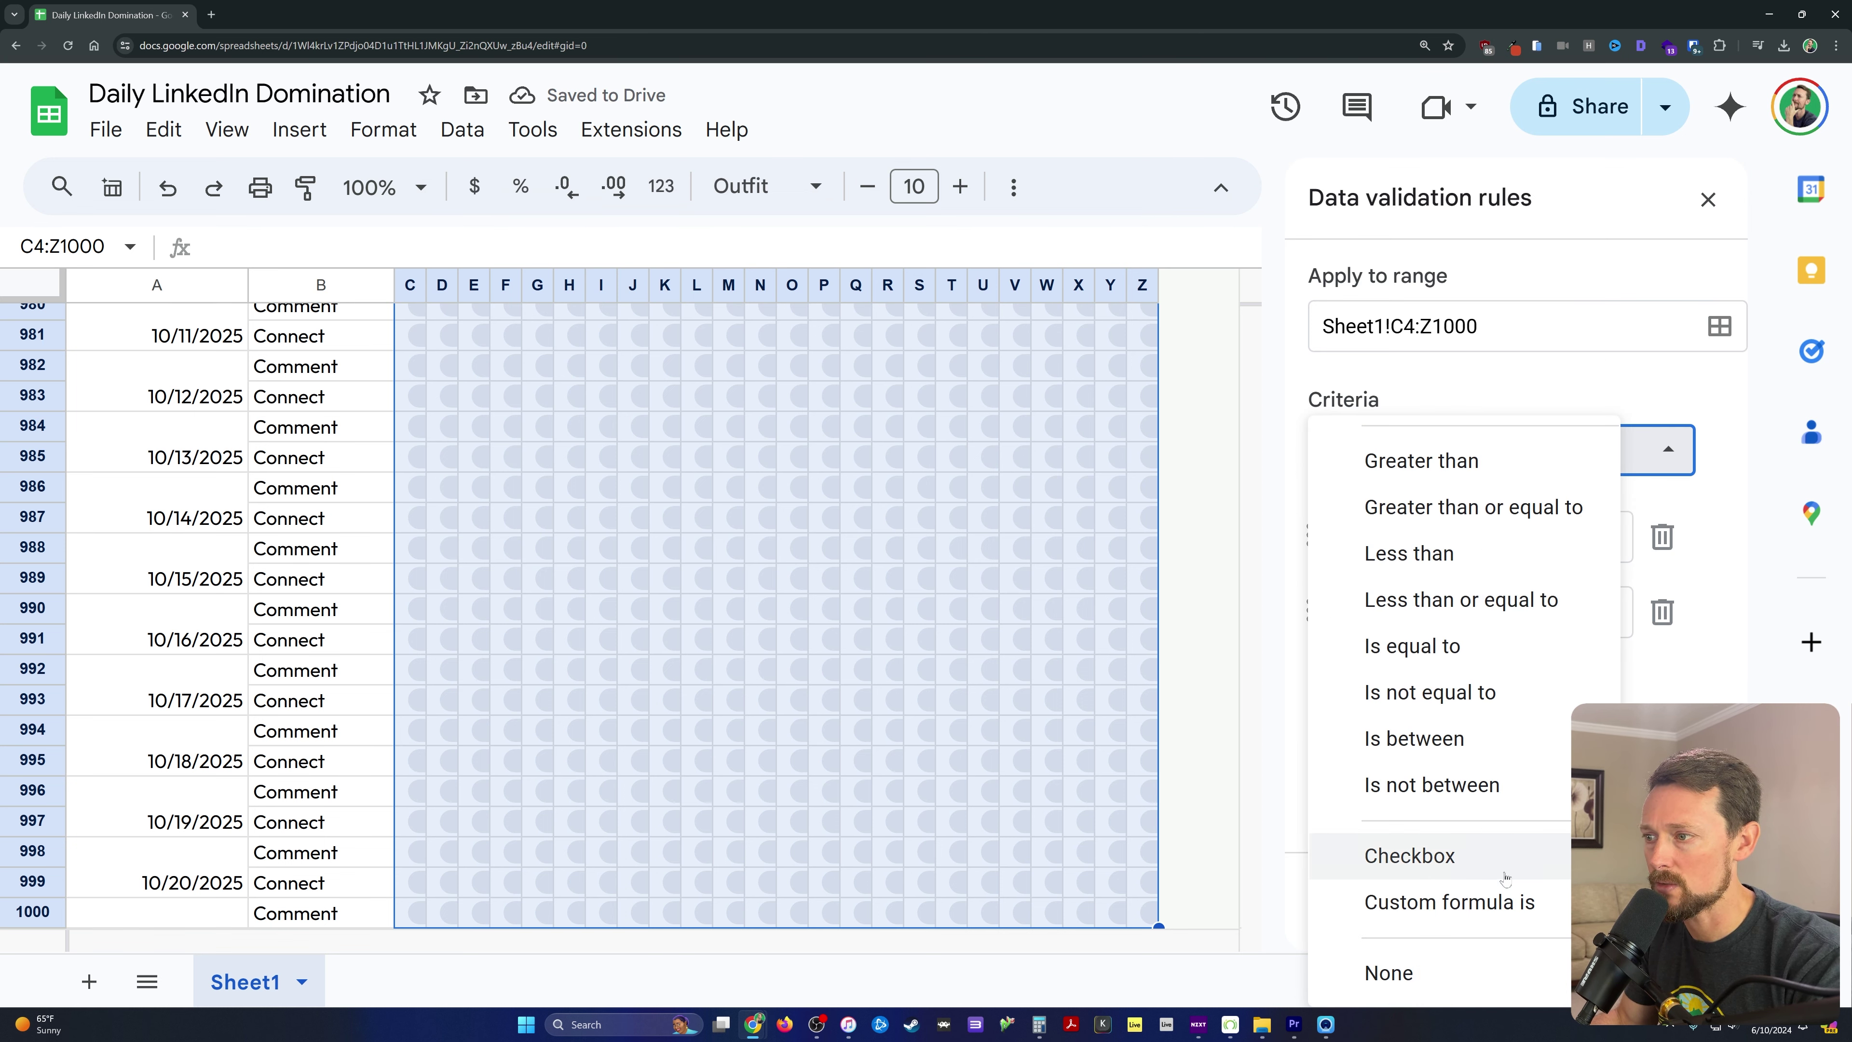
{"action": "left_click", "coordinate": [1445, 874]}
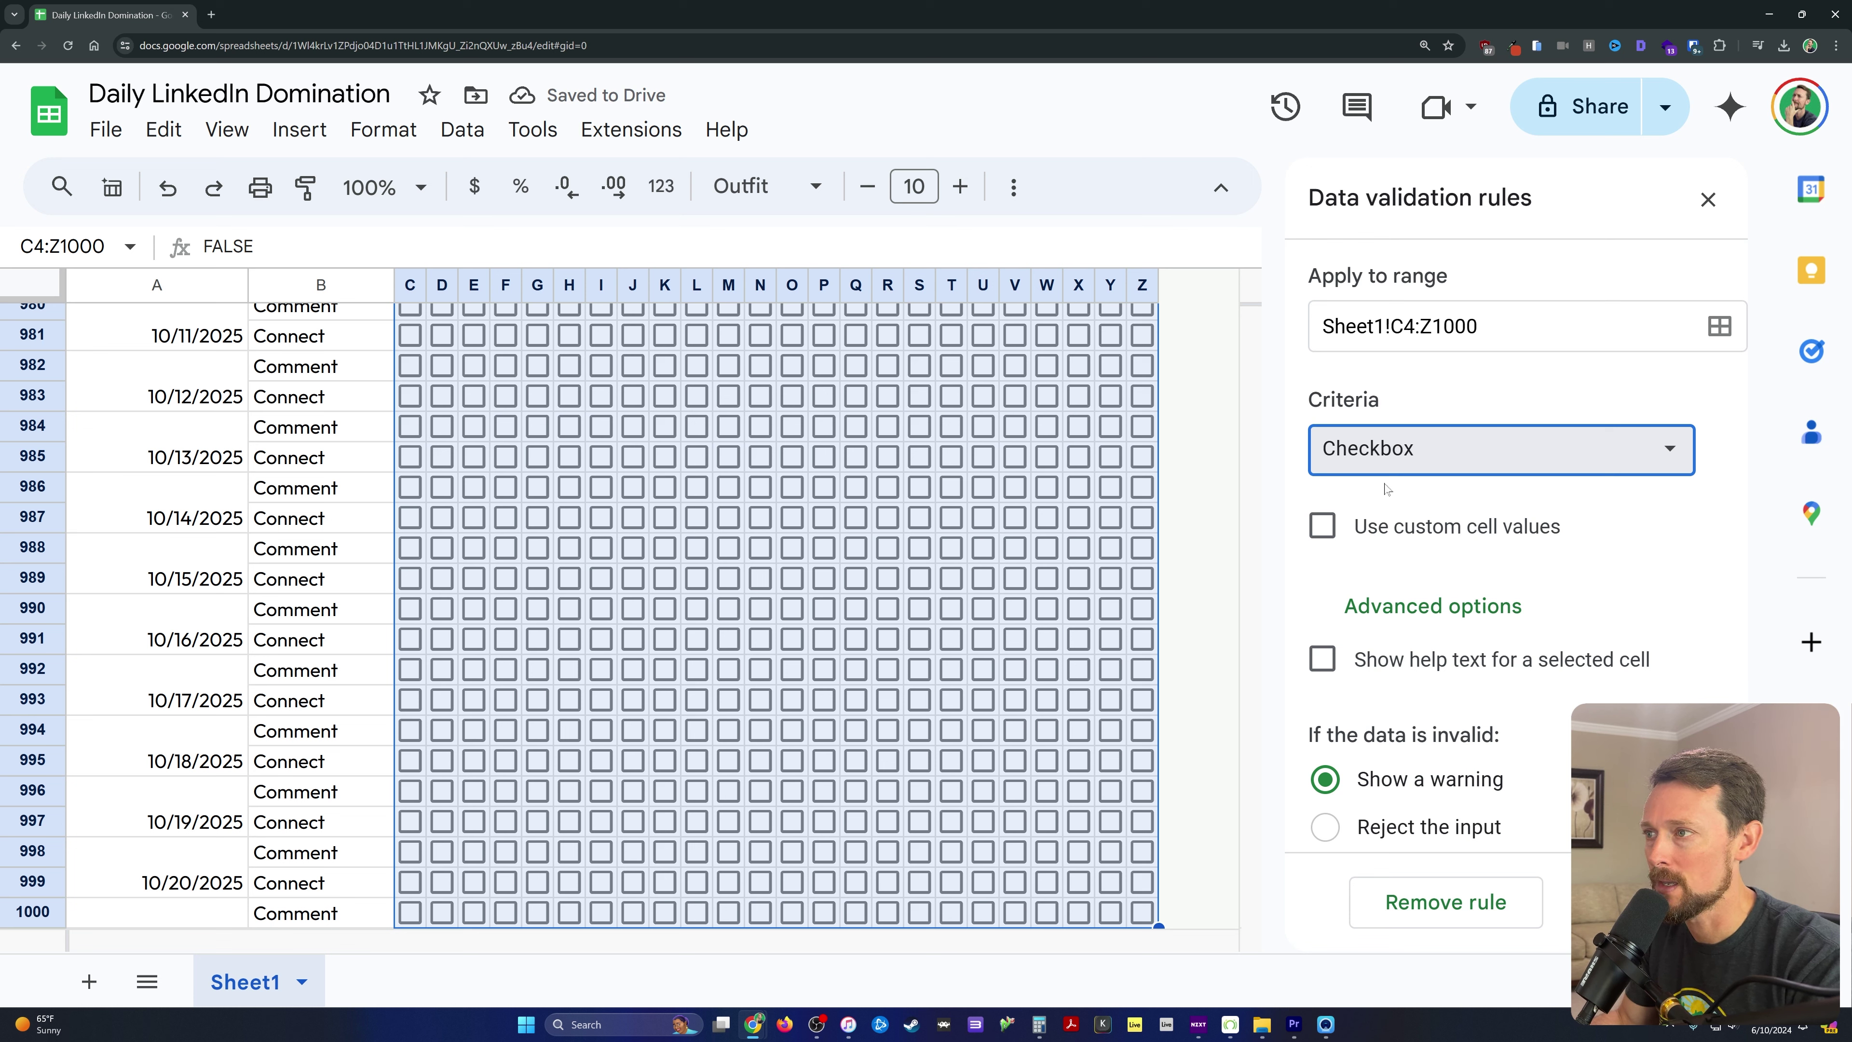
{"action": "scroll", "coordinate": [1412, 763], "scroll_direction": "down", "scroll_amount": 1}
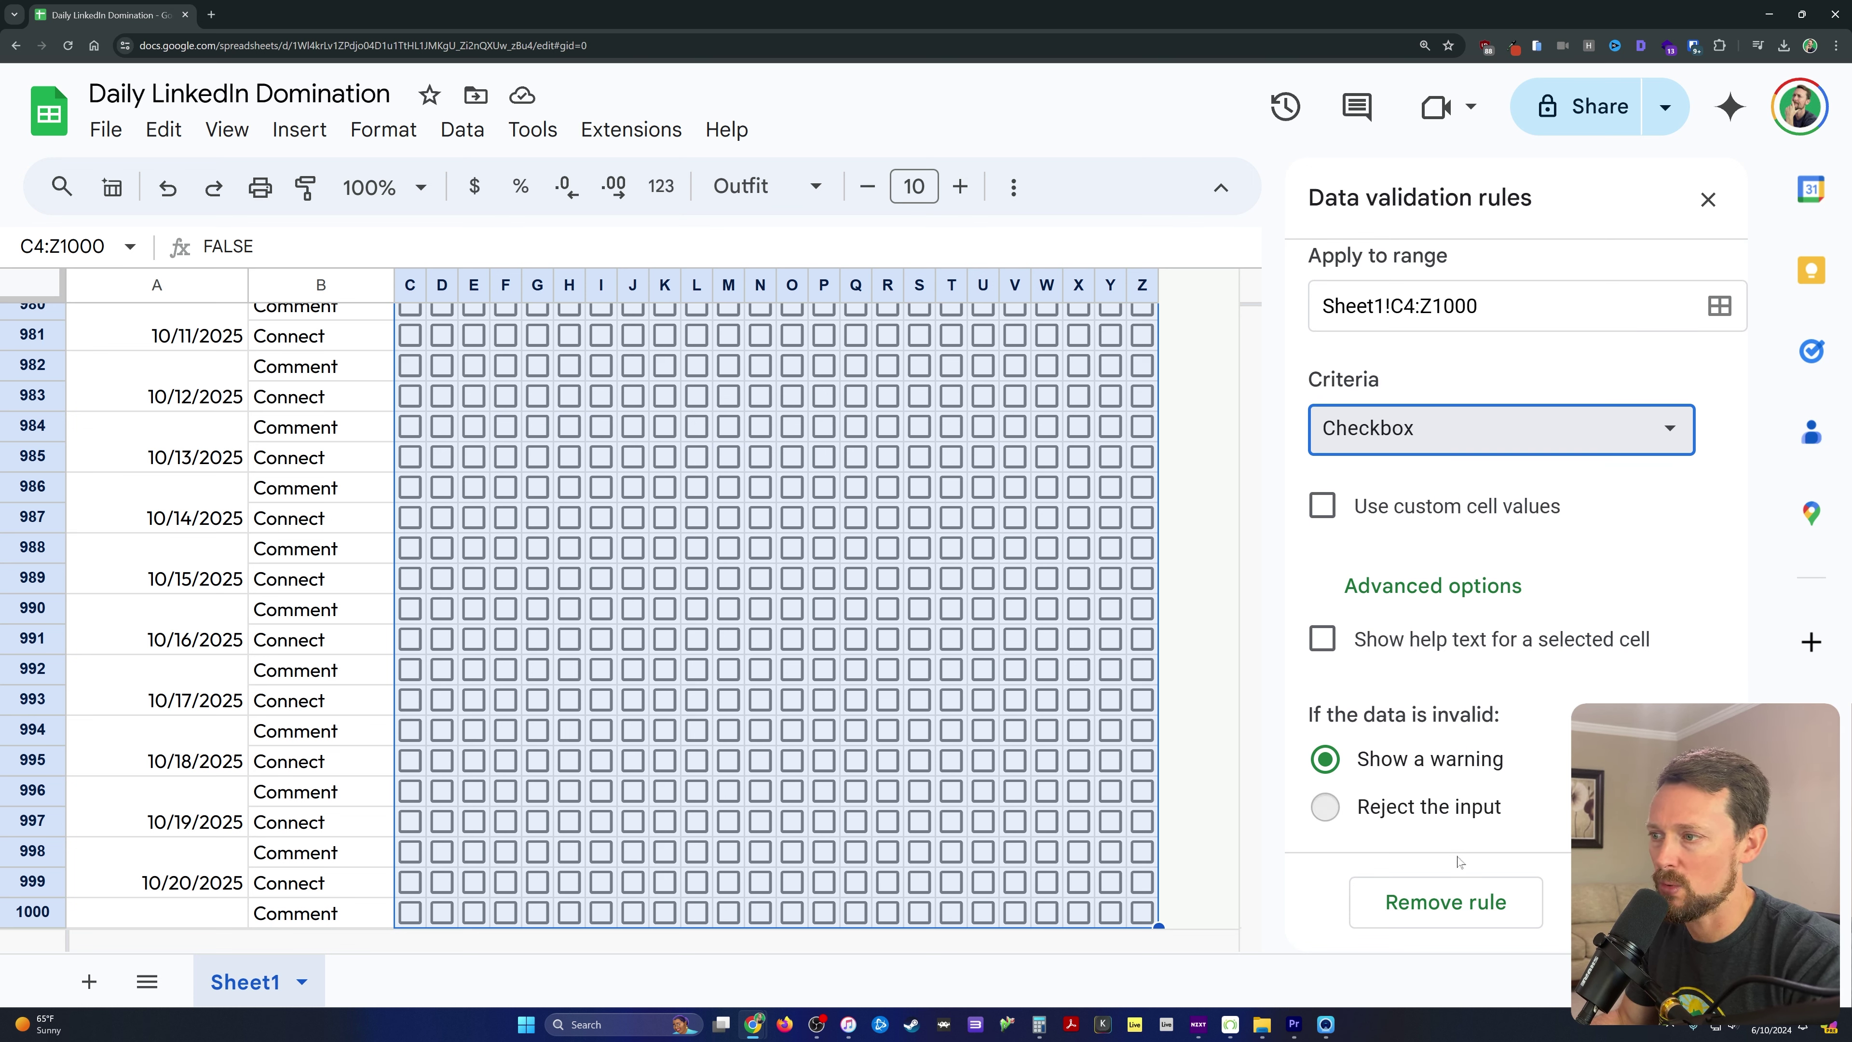
{"action": "left_click", "coordinate": [1458, 800]}
{"action": "left_click", "coordinate": [1626, 902]}
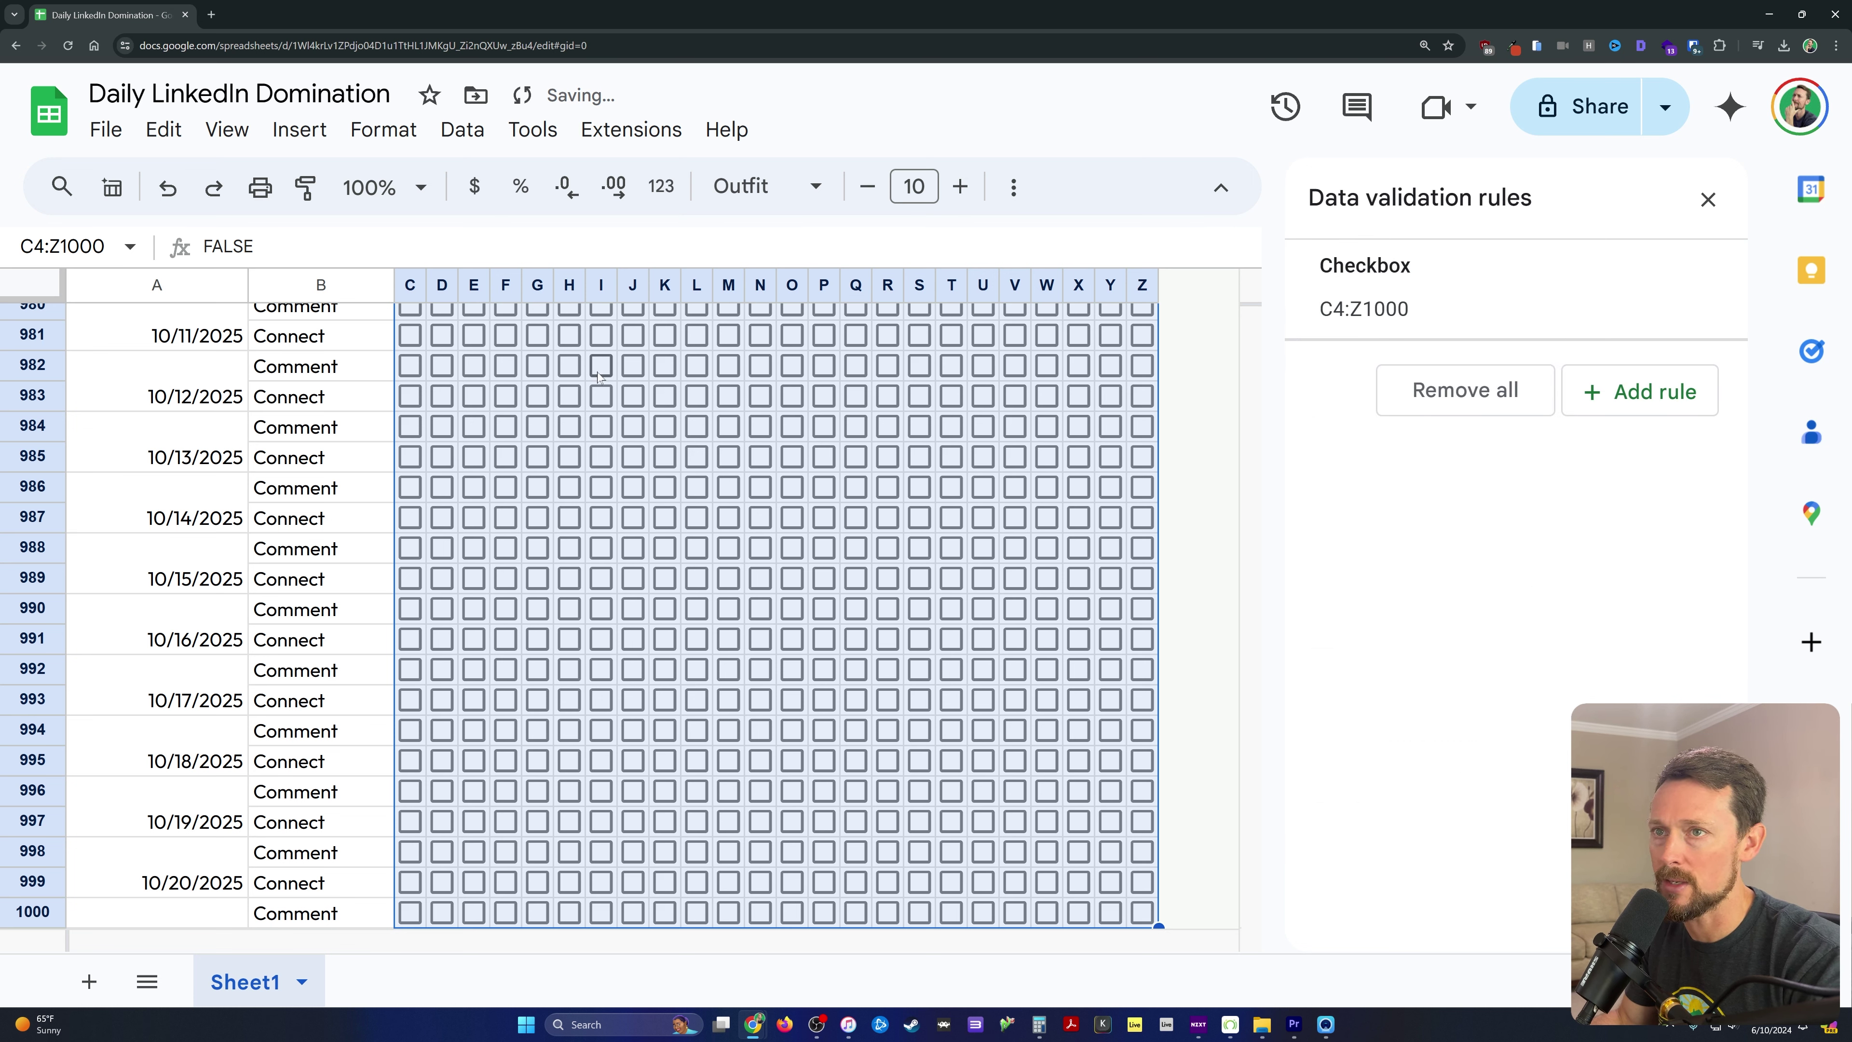
Tick and untick the row 981 checkbox to test it, then return to the top.
{"action": "left_click", "coordinate": [1139, 352]}
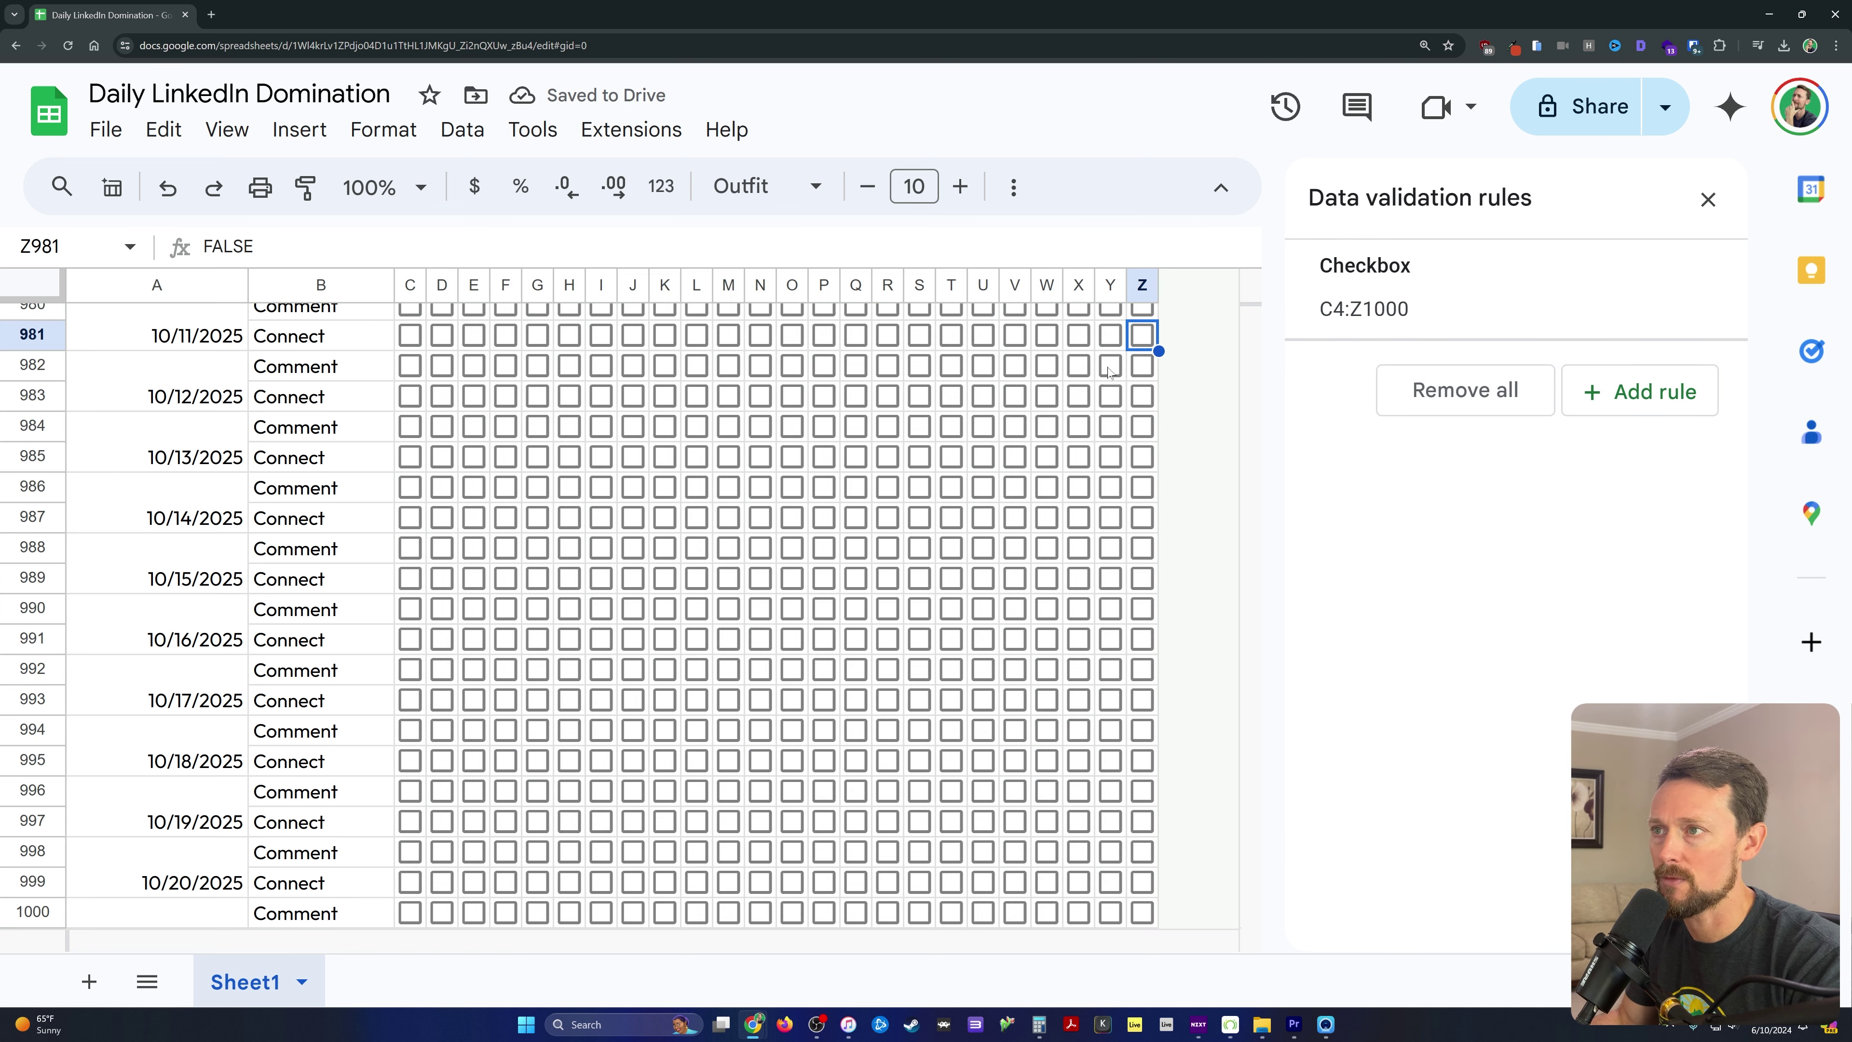
{"action": "left_click", "coordinate": [410, 335]}
{"action": "left_click", "coordinate": [417, 337]}
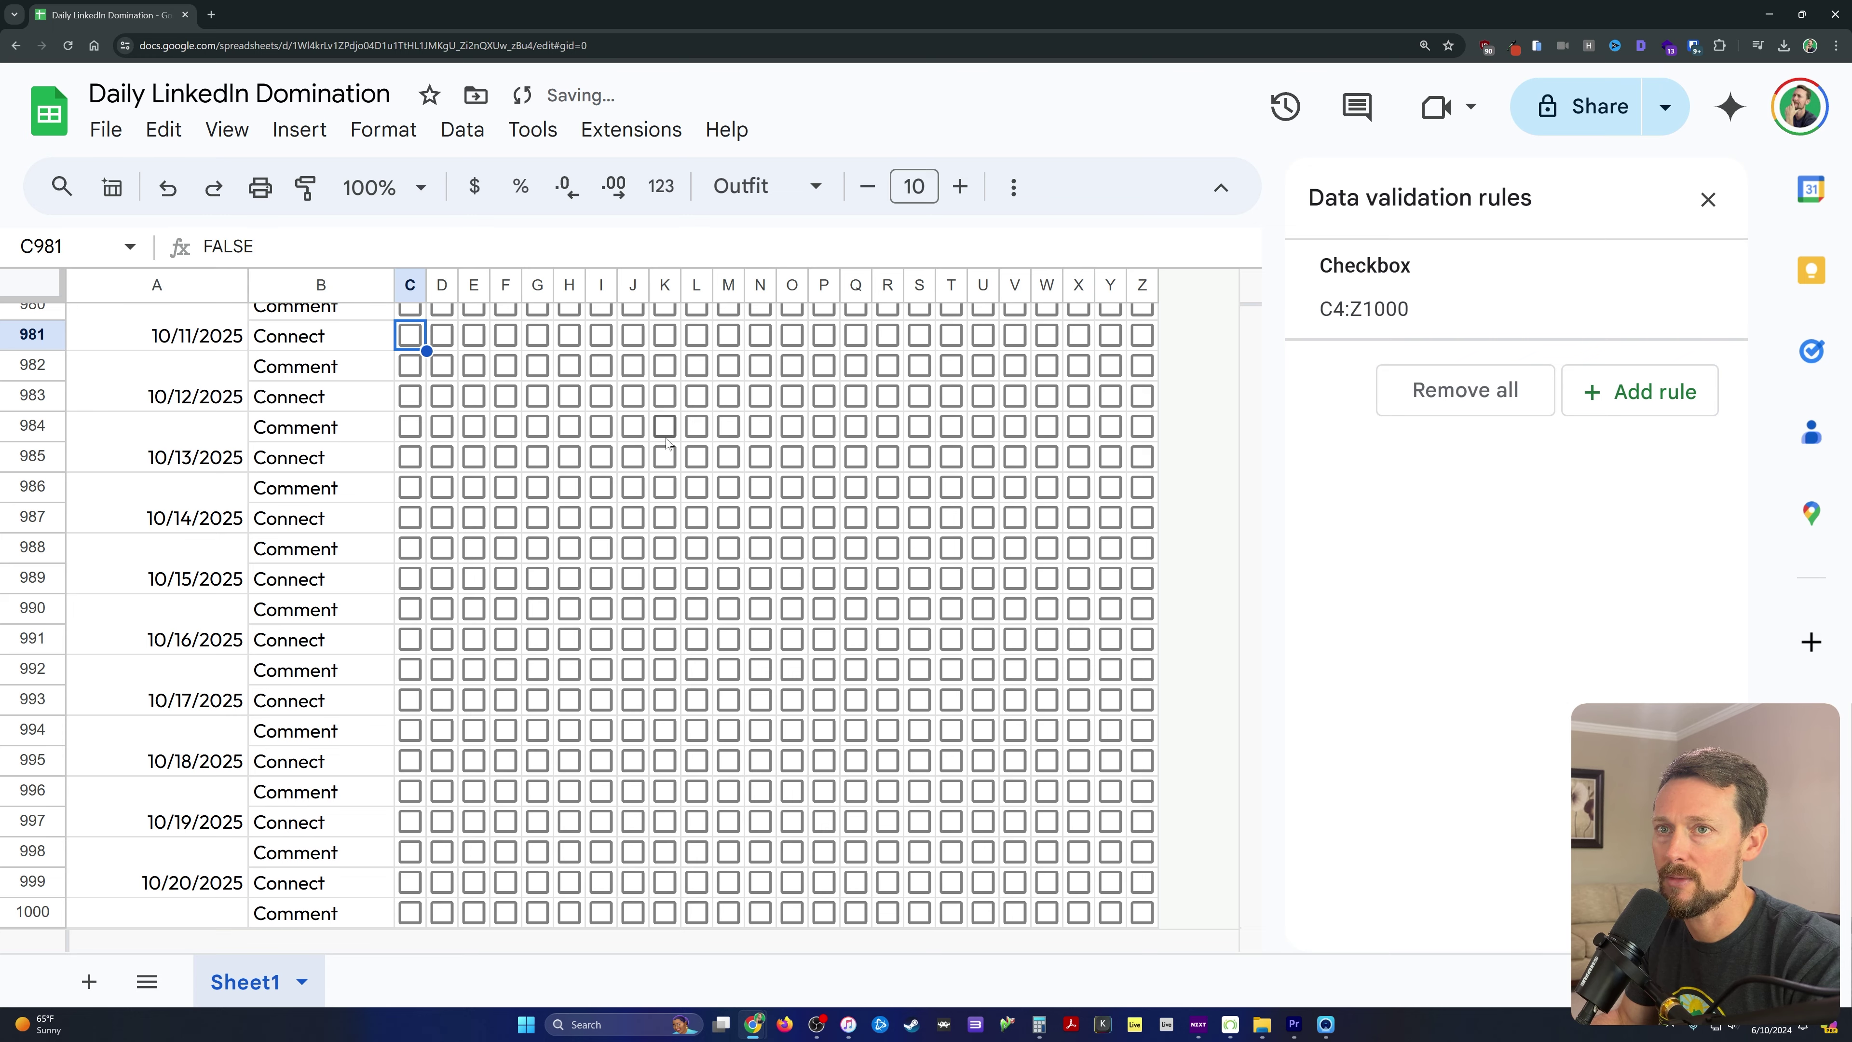
{"action": "scroll", "coordinate": [663, 450], "scroll_direction": "up", "scroll_amount": 10}
{"action": "key", "text": "ctrl+Home"}
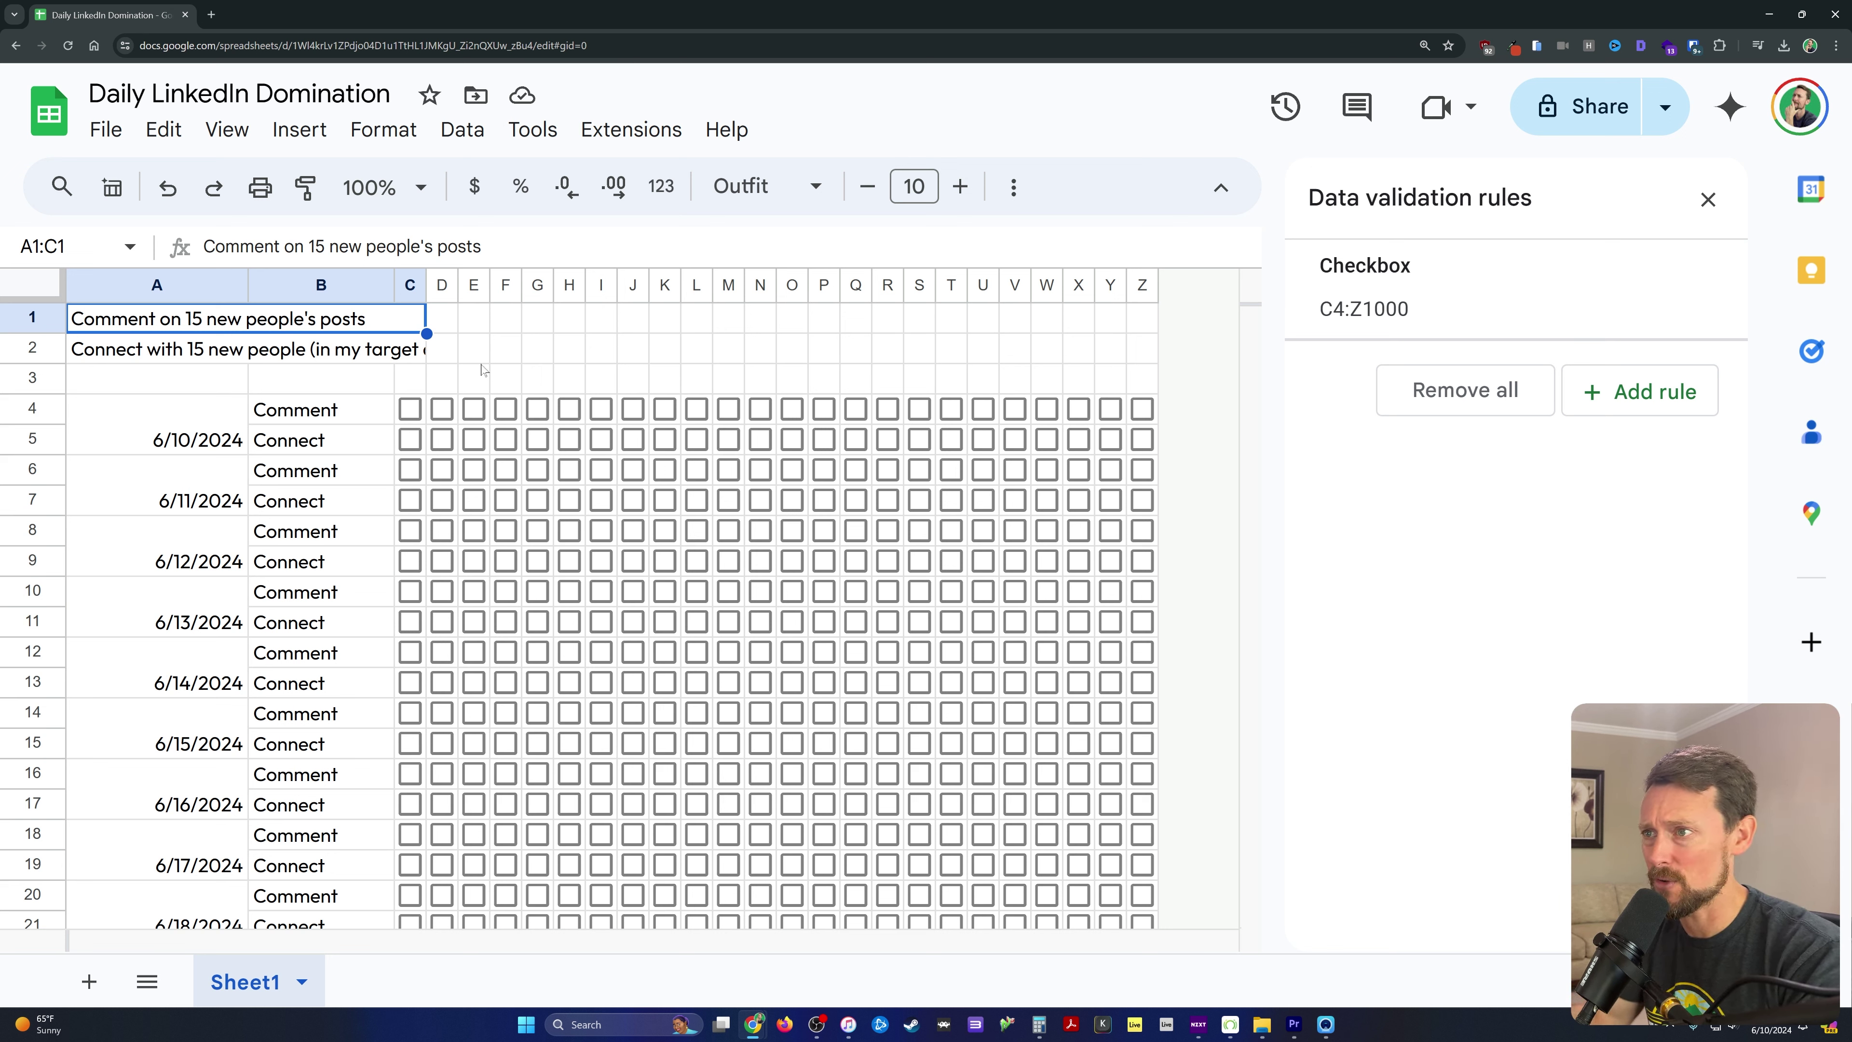
Enter =SEQUENCE(1,15,1,1) in C3 to number columns C–Q from 1 to 15.
{"action": "left_click", "coordinate": [410, 385]}
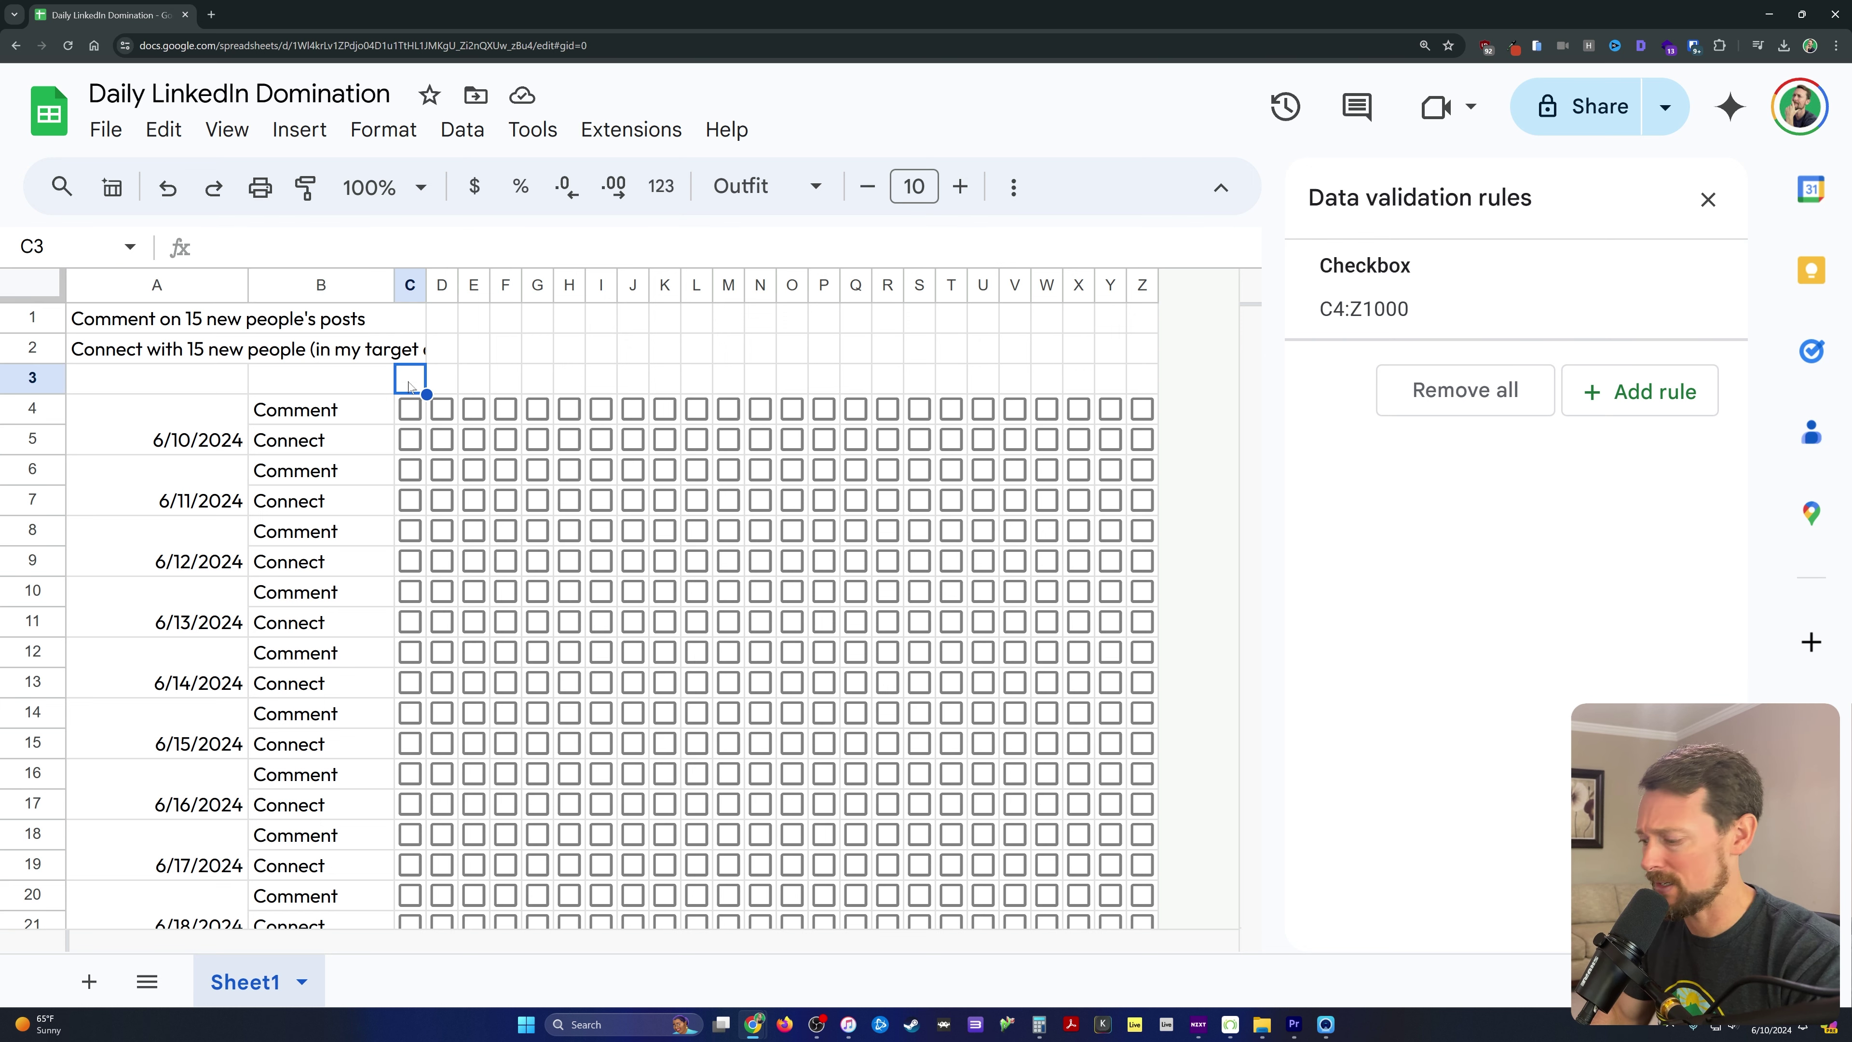
{"action": "type", "text": "=seq"}
{"action": "key", "text": "Tab"}
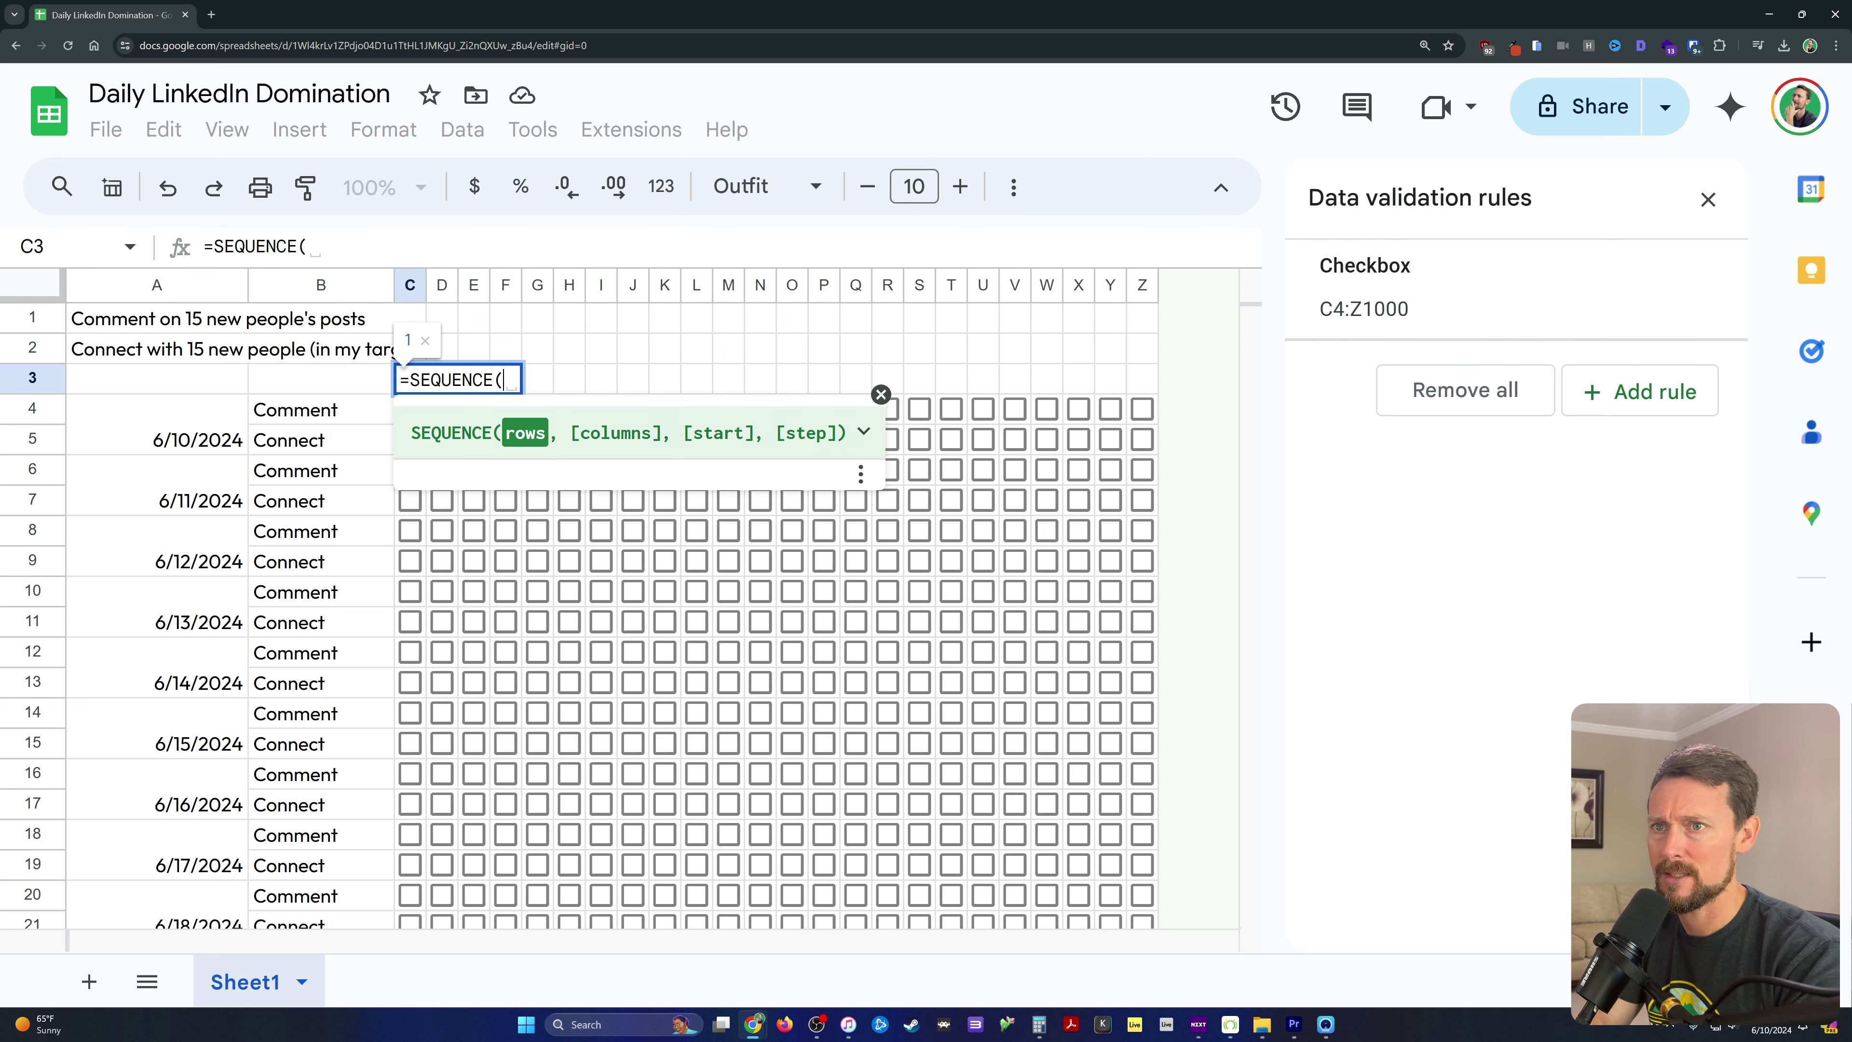
{"action": "type", "text": "1"}
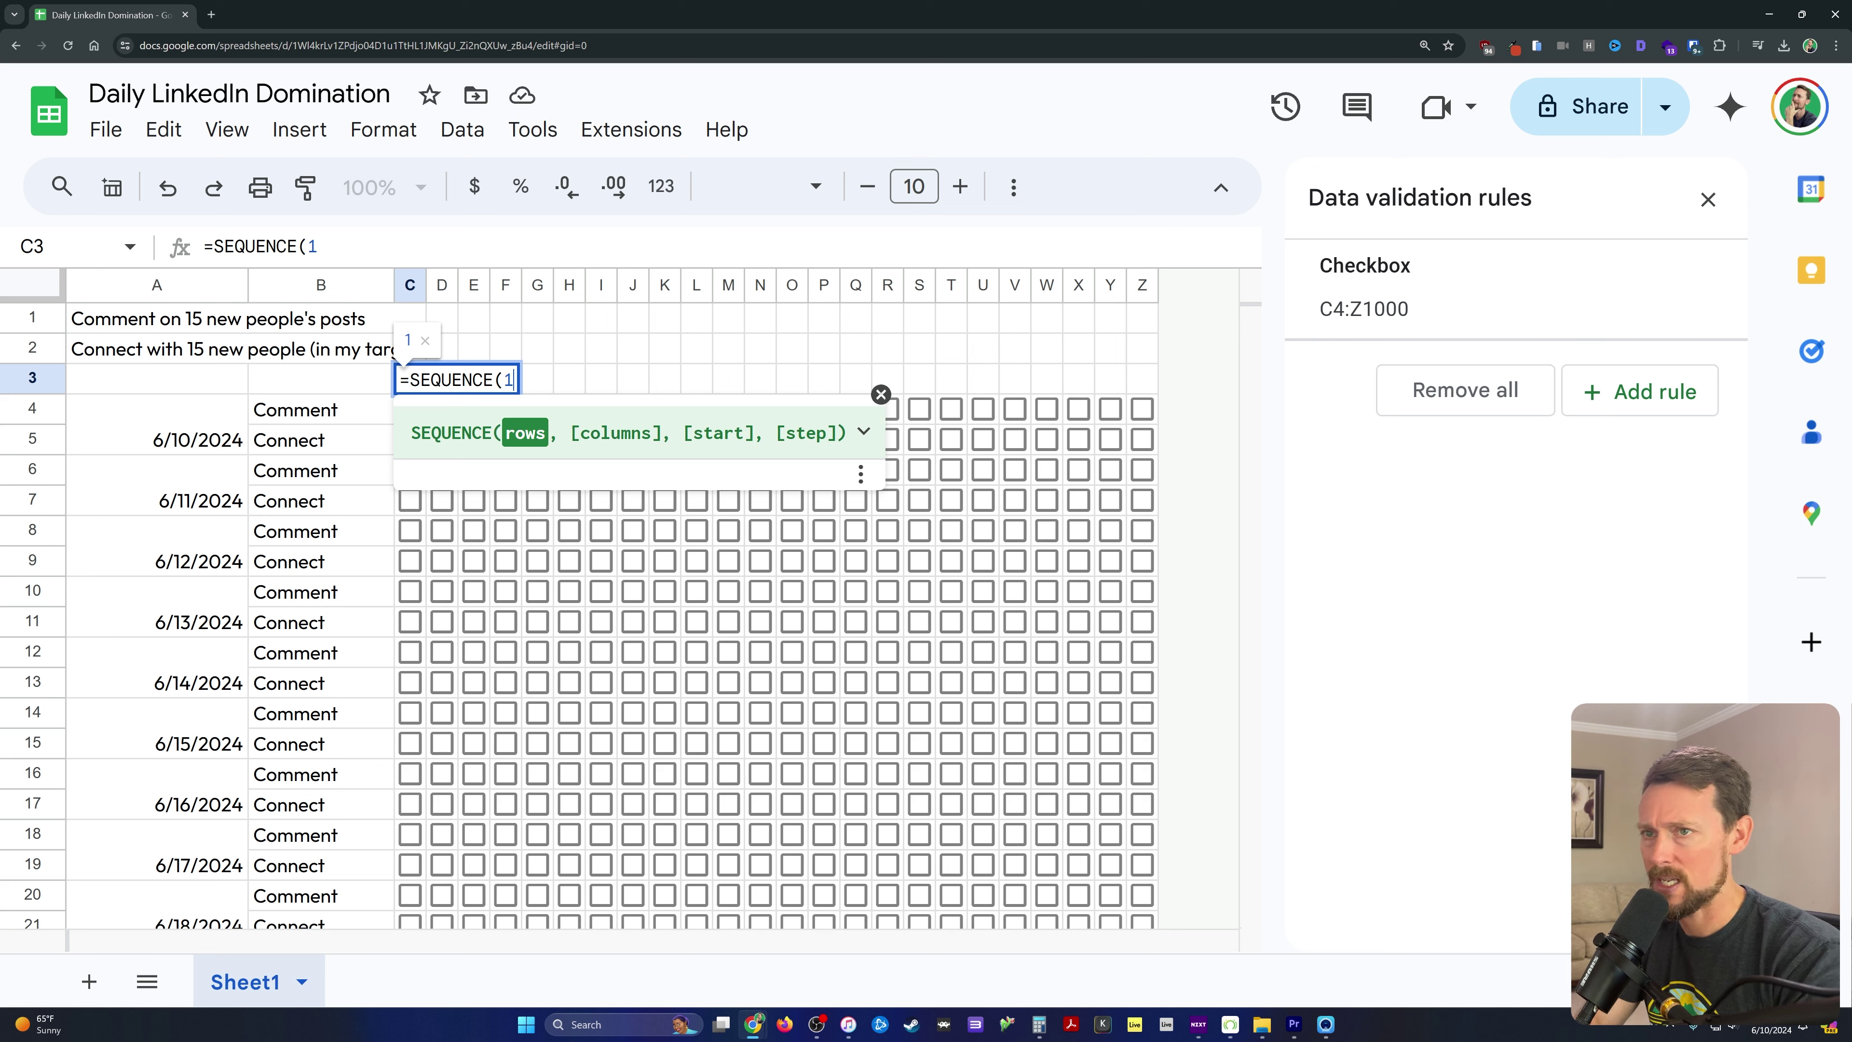
{"action": "type", "text": ",15,1,1)"}
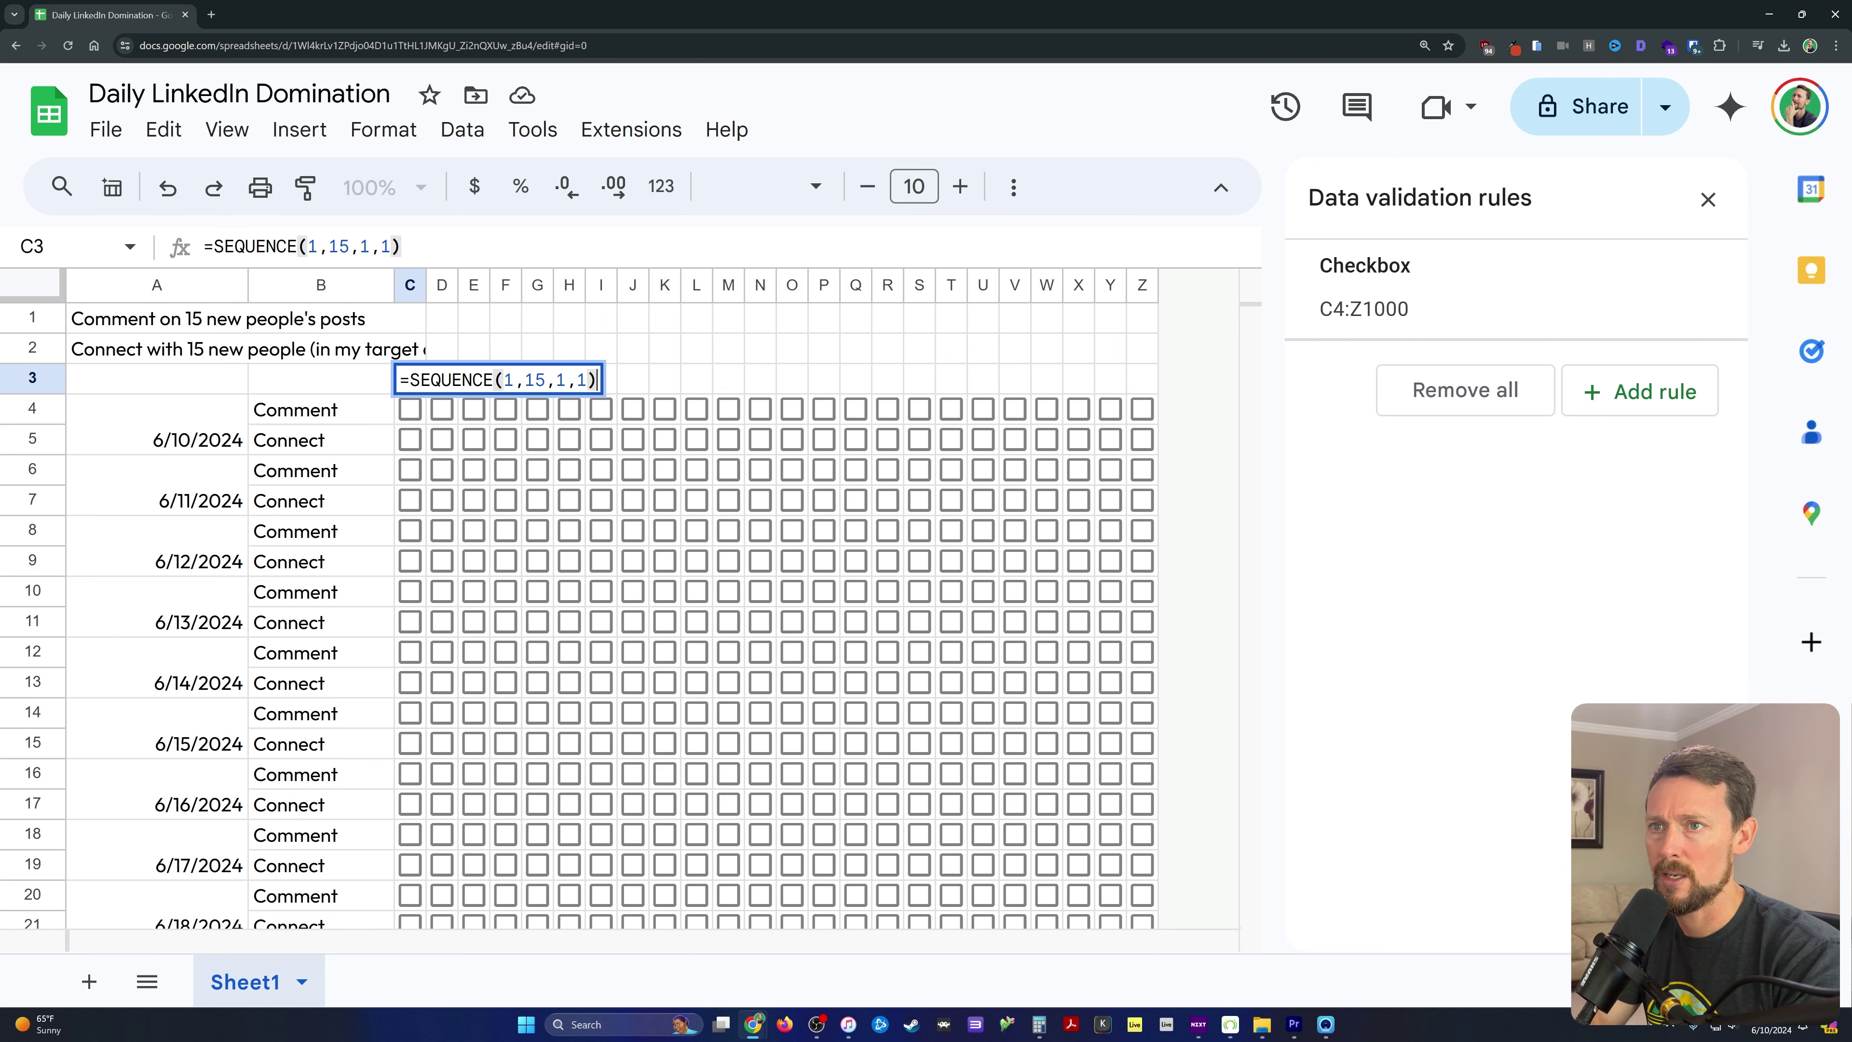
{"action": "key", "text": "Return"}
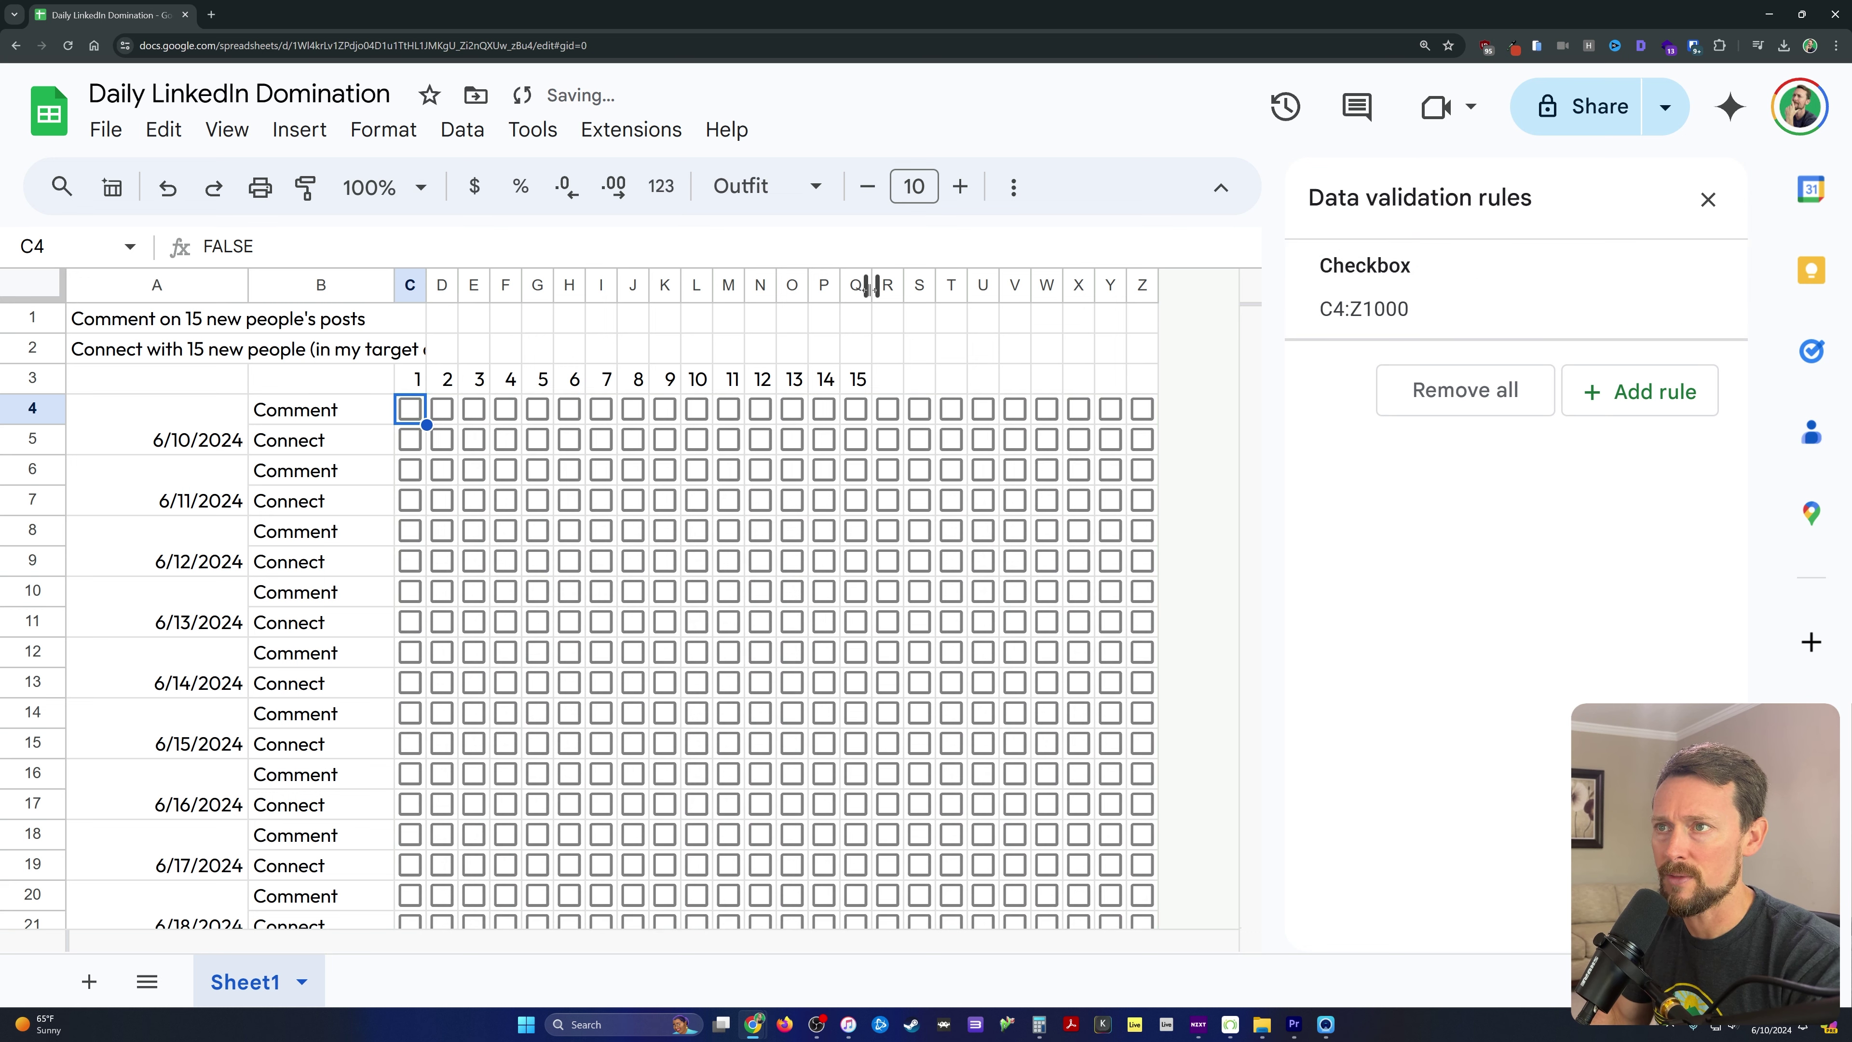
Type 'bonus' in R3 and fill it across R3:Z3.
{"action": "left_click", "coordinate": [888, 285]}
{"action": "key", "text": "ctrl+shift+Right"}
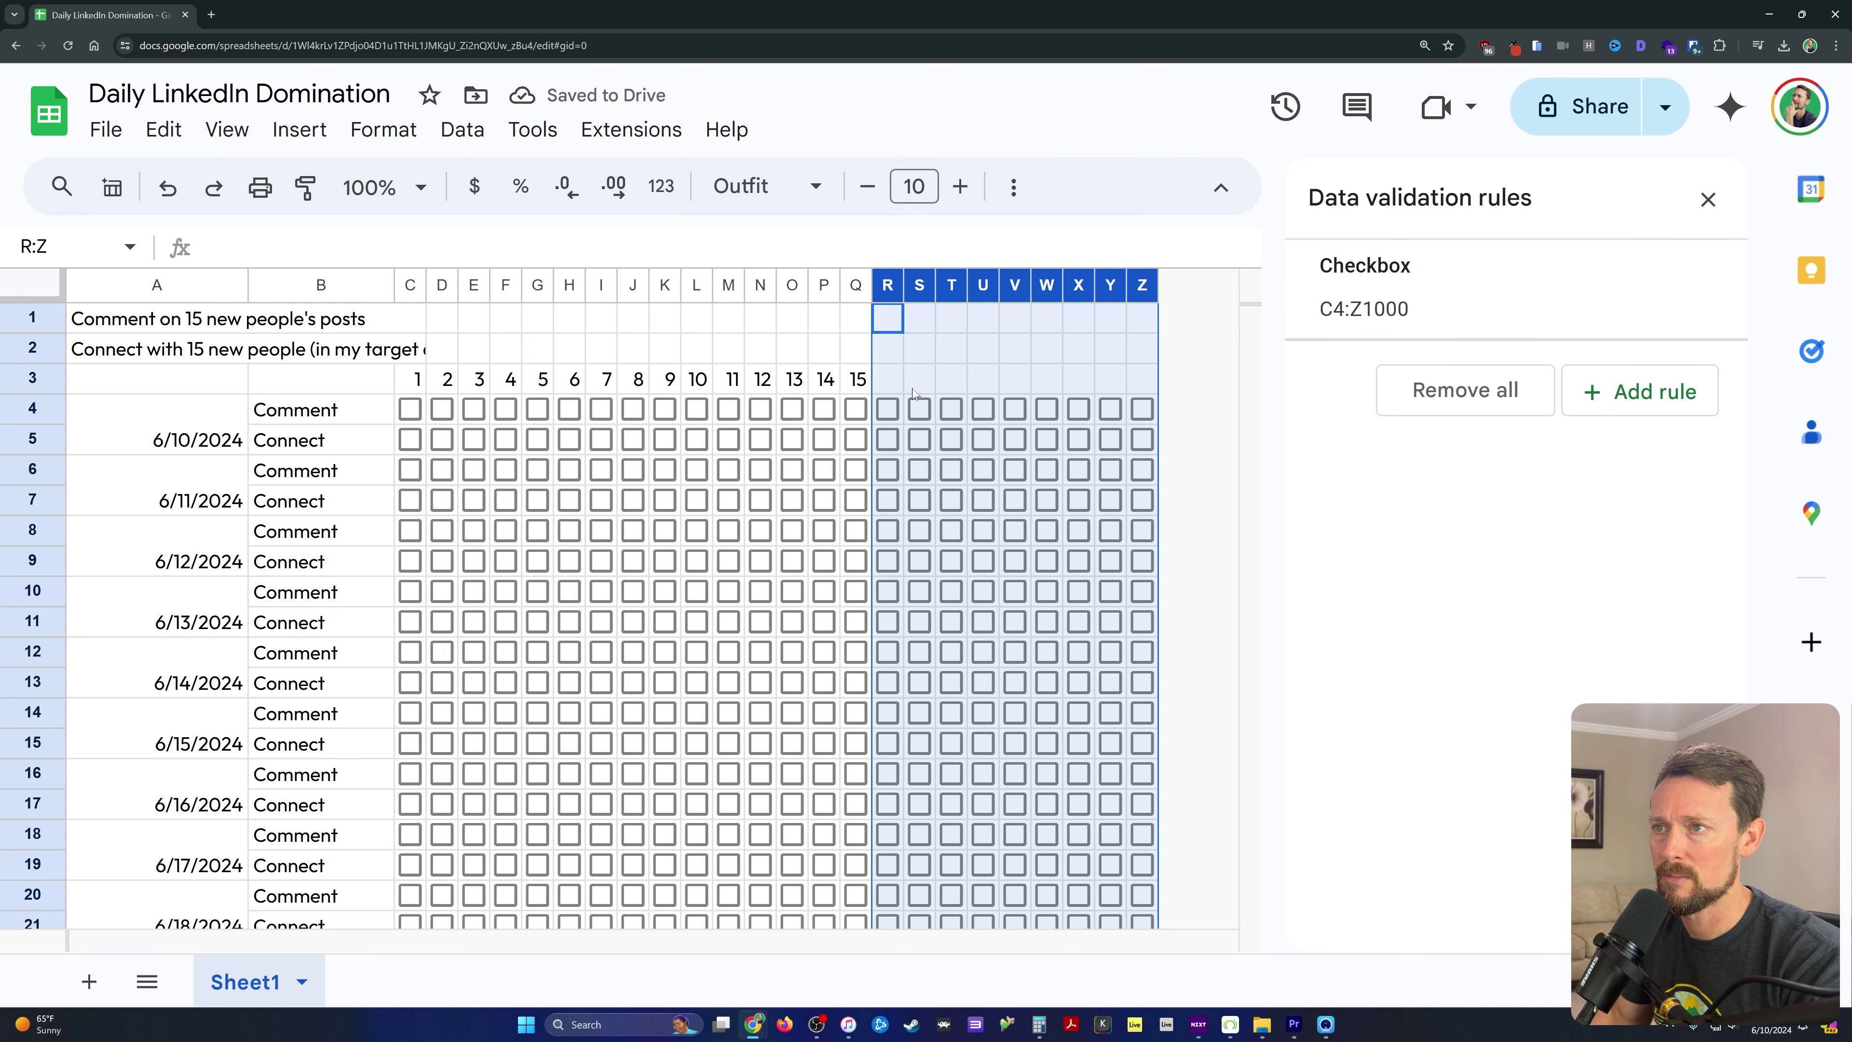
{"action": "left_click", "coordinate": [883, 385]}
{"action": "type", "text": "bonus"}
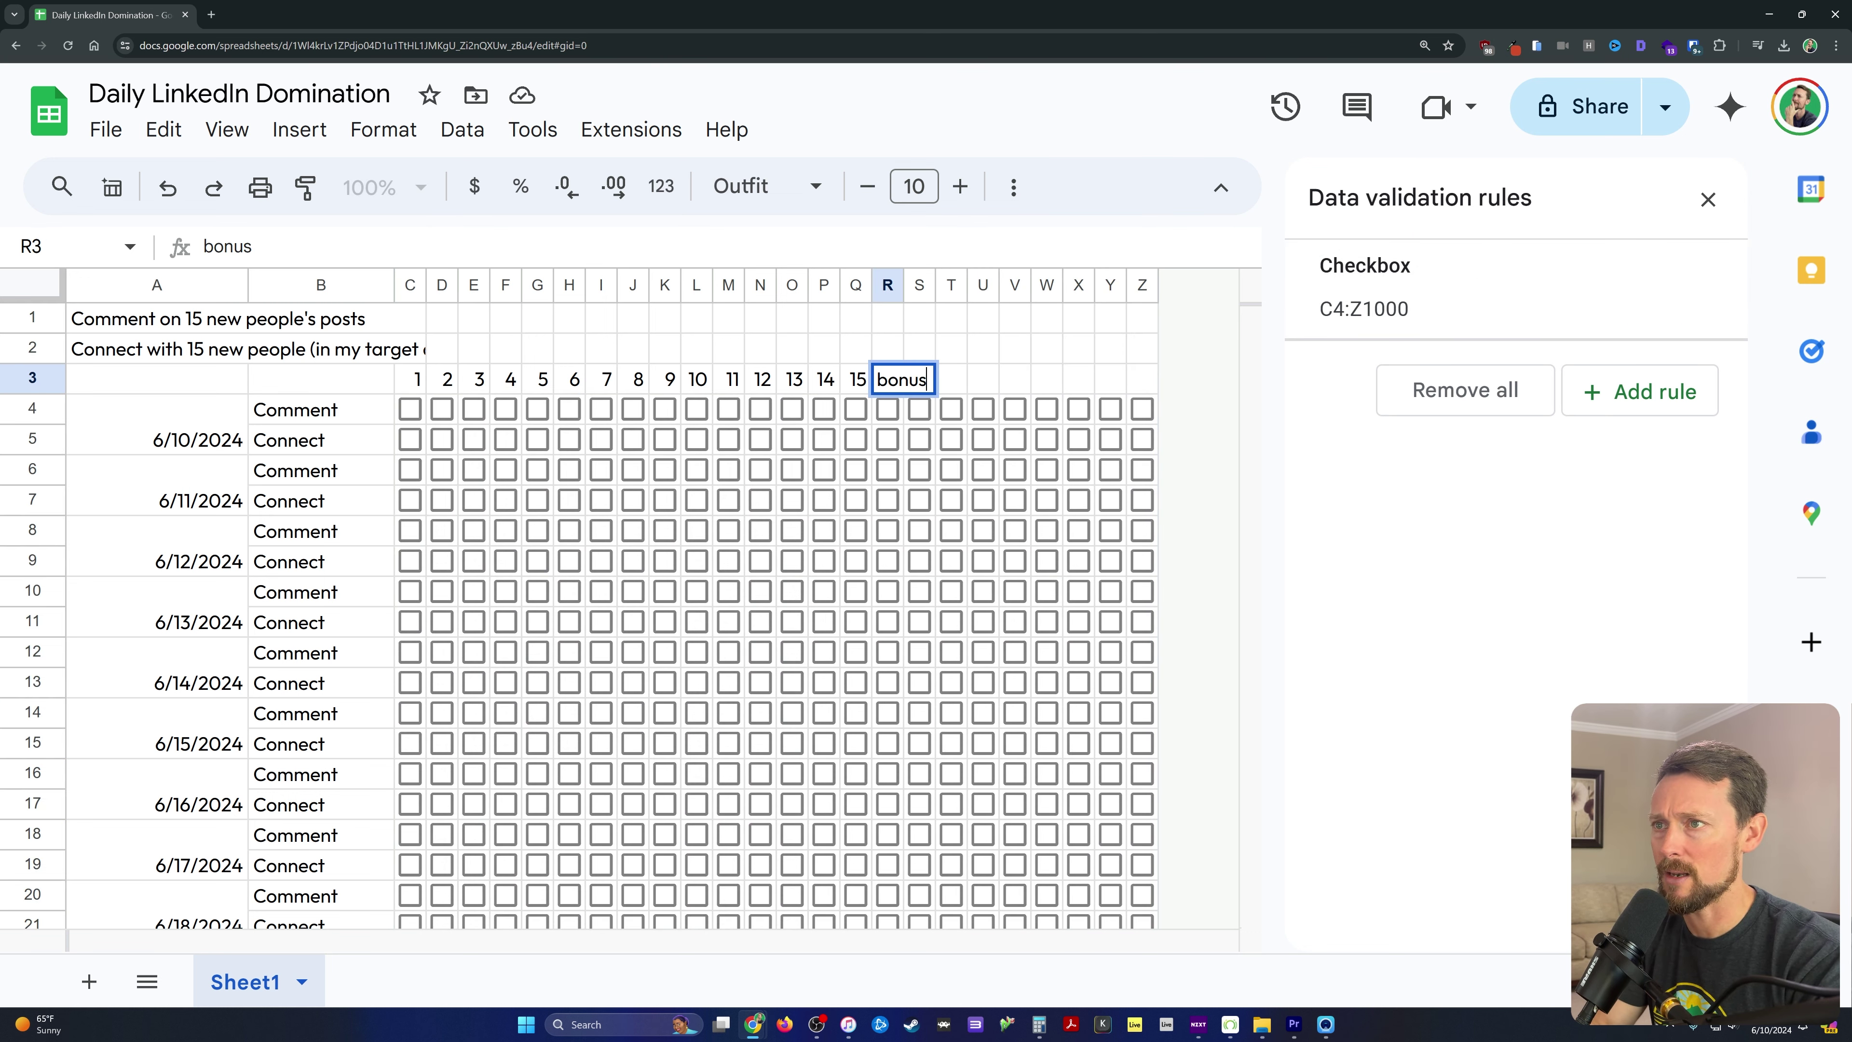
{"action": "key", "text": "Tab"}
{"action": "left_click", "coordinate": [883, 385]}
{"action": "key", "text": "ctrl+shift+Right"}
{"action": "key", "text": "ctrl+r"}
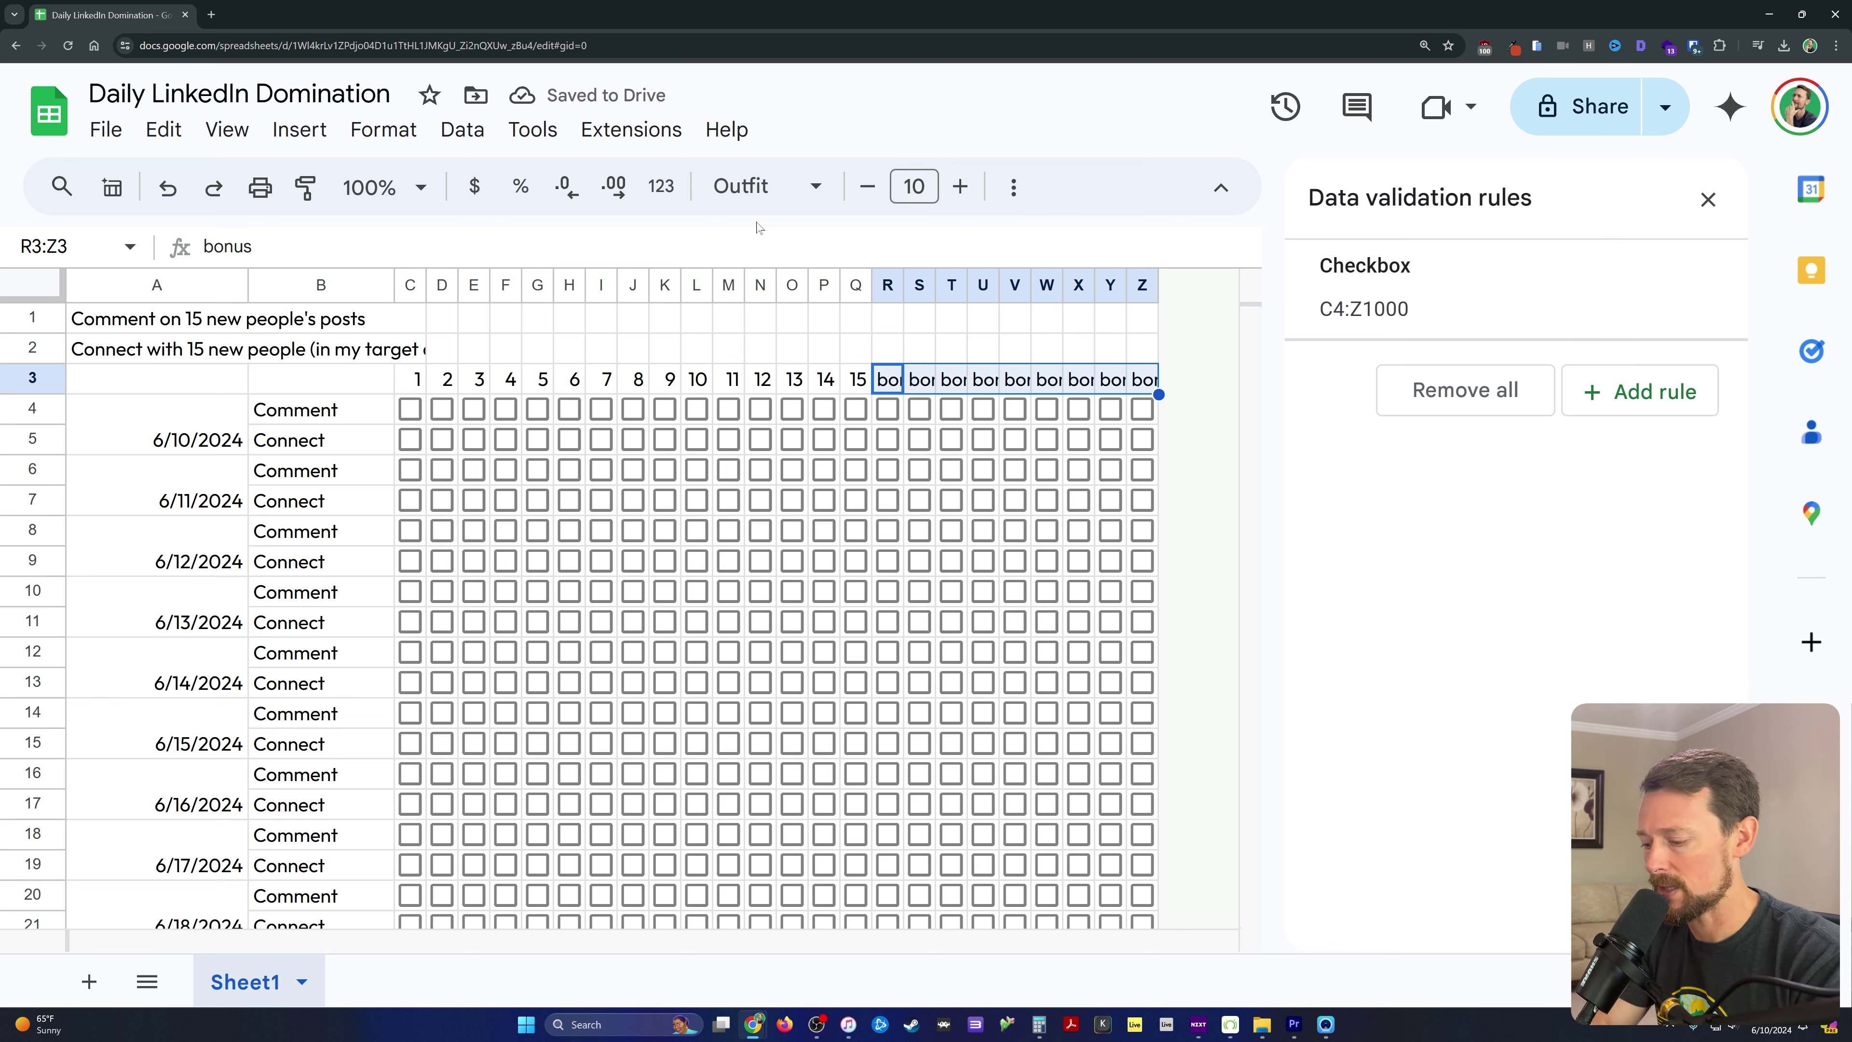
Set the bonus labels to font size 5 and centre them vertically.
{"action": "key", "text": "ctrl+shift+comma"}
{"action": "key", "text": "ctrl+shift+comma"}
{"action": "key", "text": "ctrl+shift+comma"}
{"action": "key", "text": "ctrl+shift+comma"}
{"action": "key", "text": "ctrl+shift+comma"}
{"action": "key", "text": "ctrl+shift+comma"}
{"action": "key", "text": "ctrl+shift+comma"}
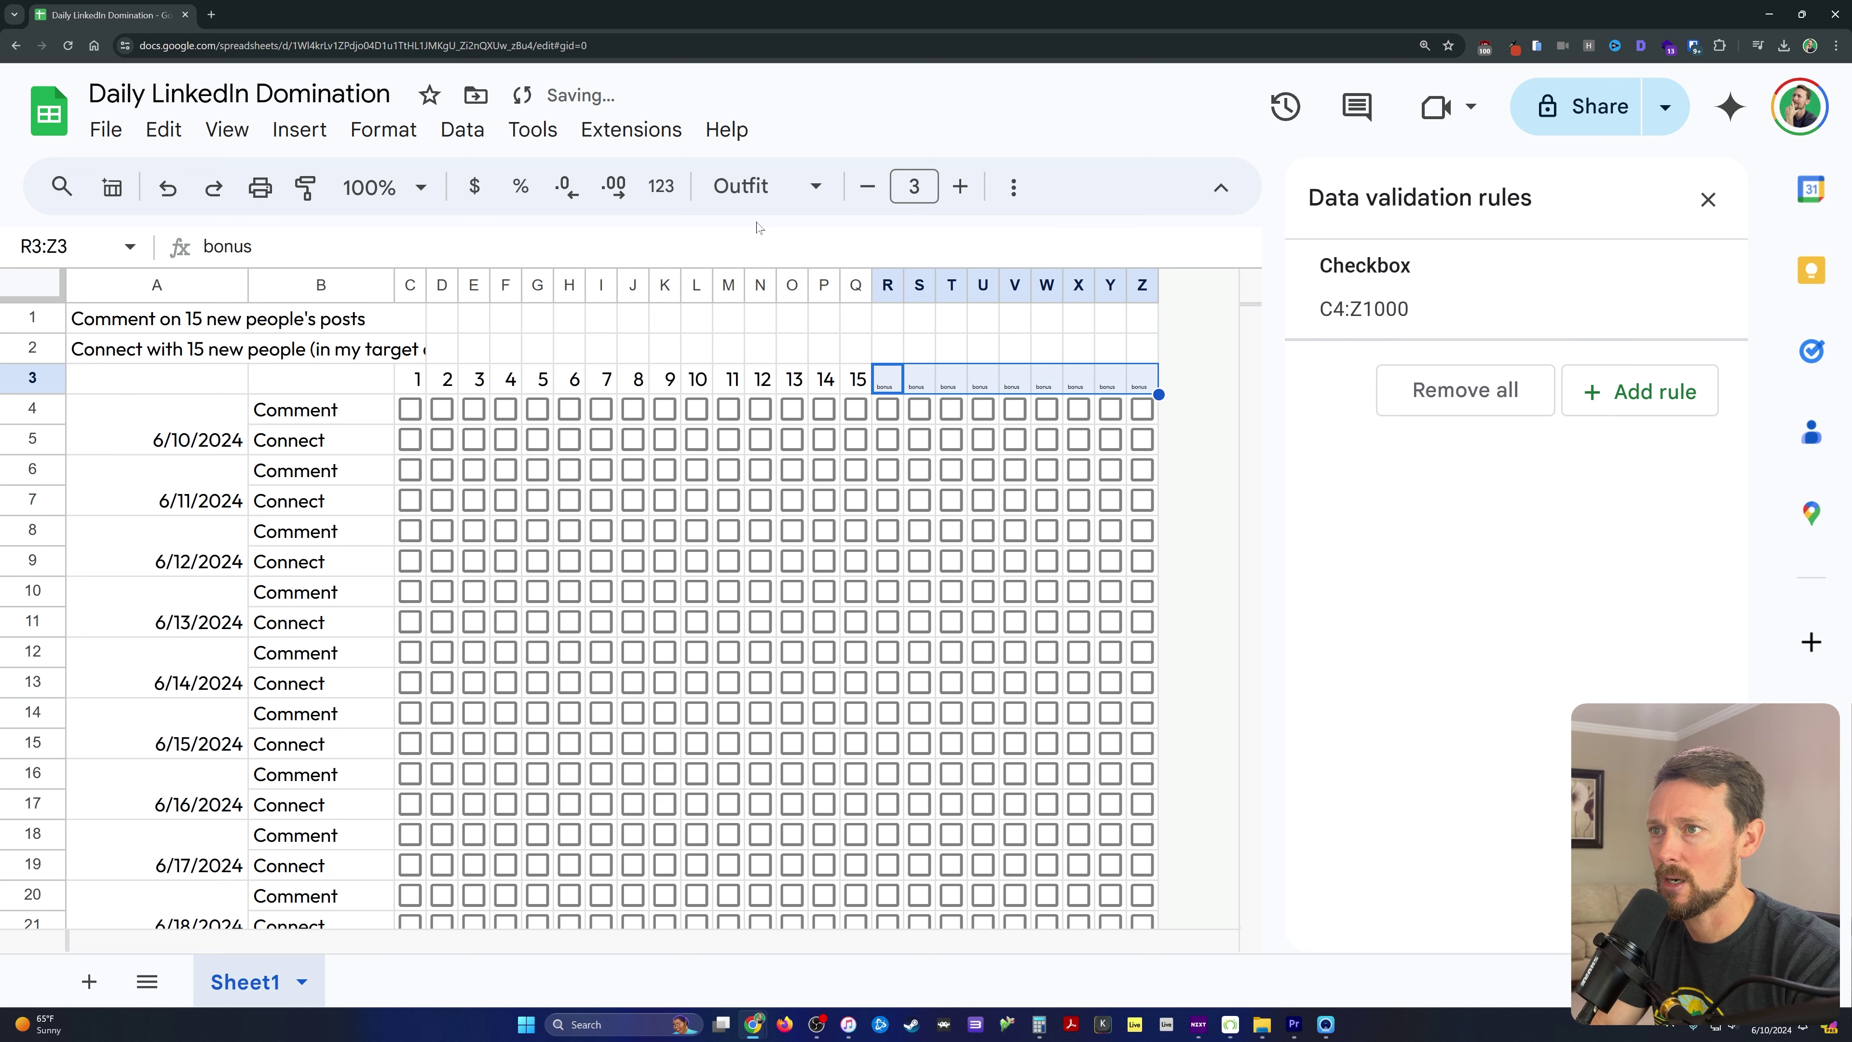
{"action": "key", "text": "alt+h"}
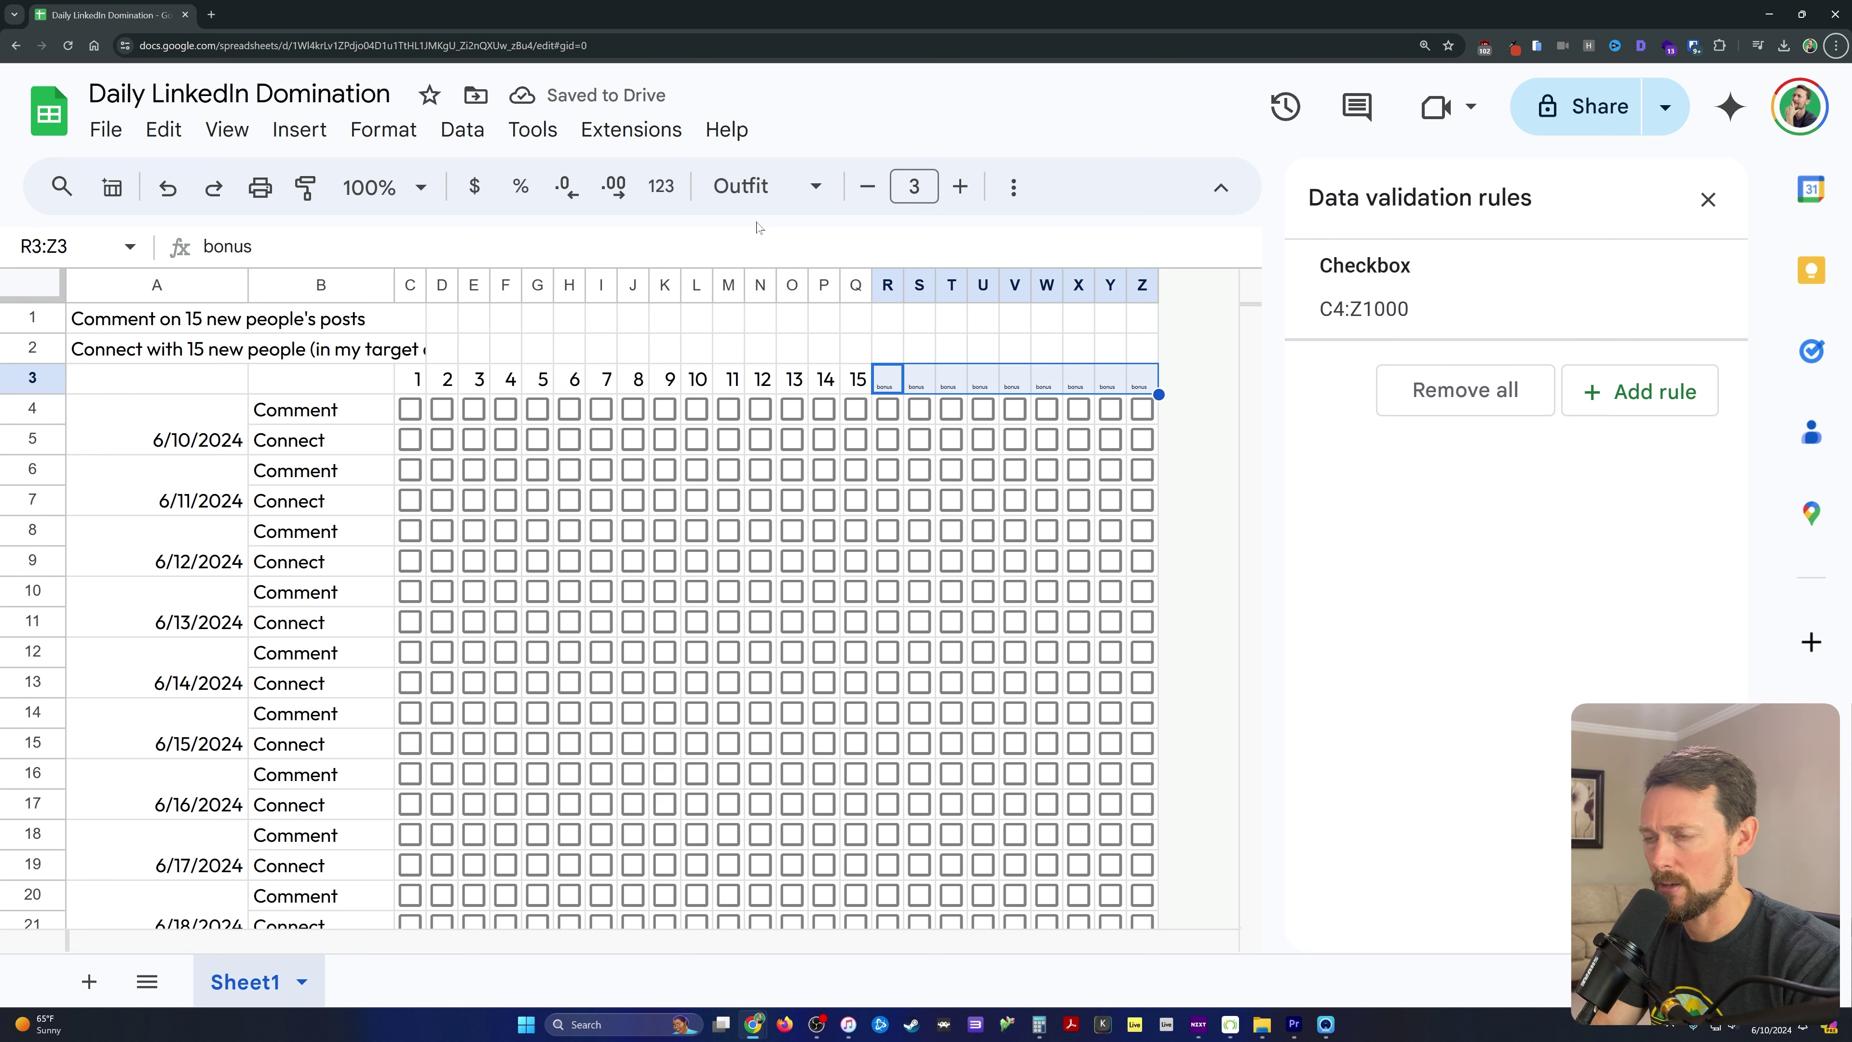
{"action": "key", "text": "ctrl+z"}
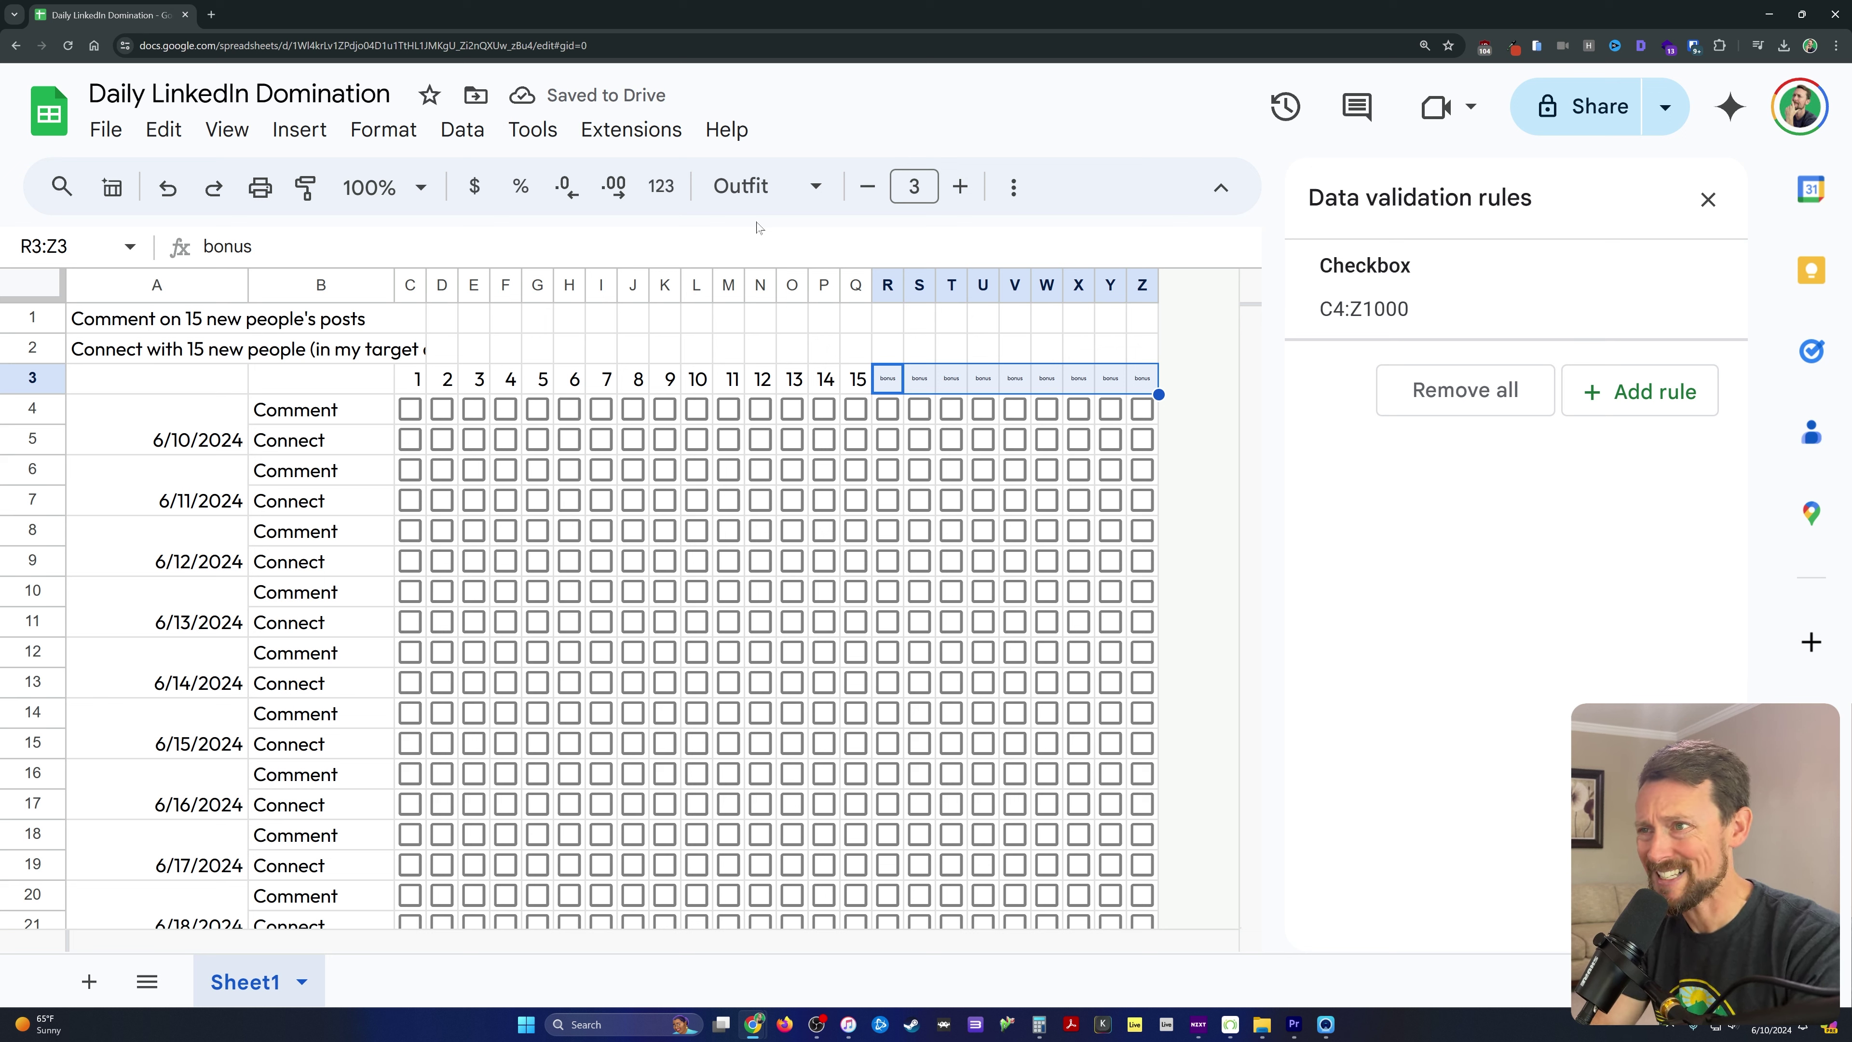
{"action": "key", "text": "ctrl+z"}
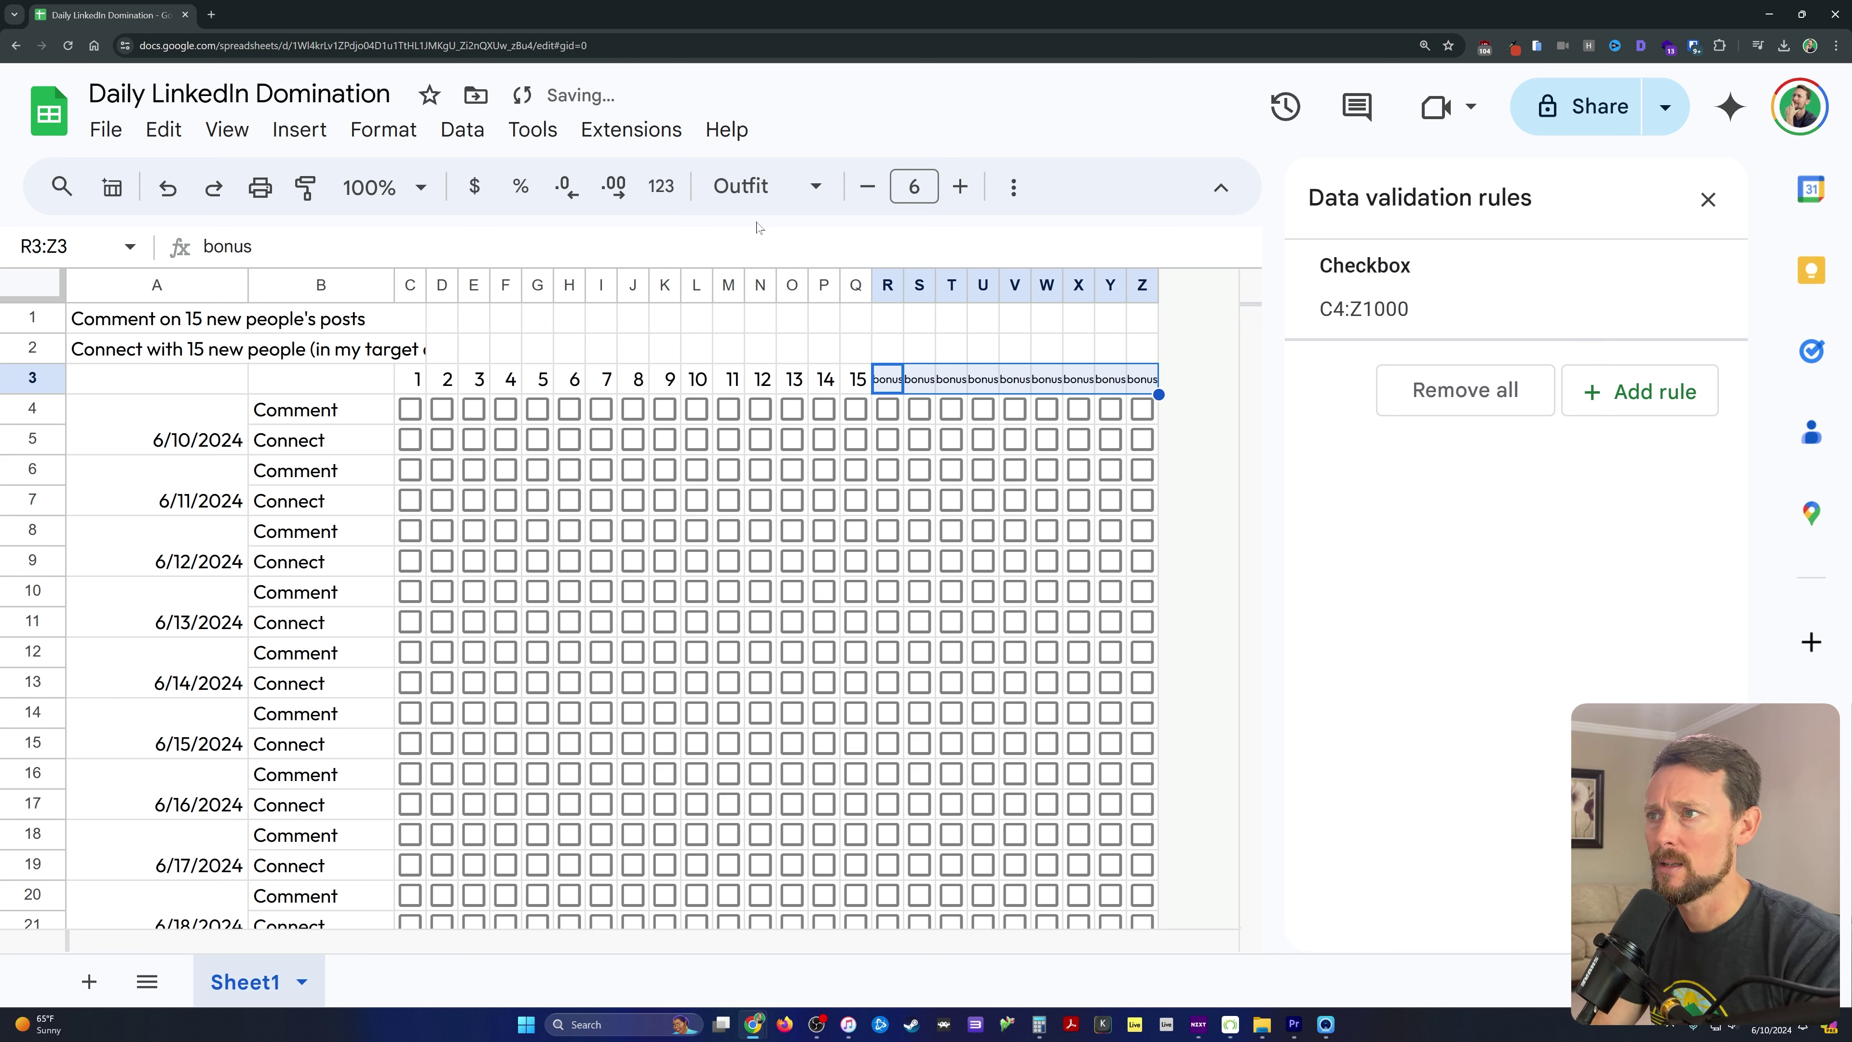
{"action": "key", "text": "ctrl+z"}
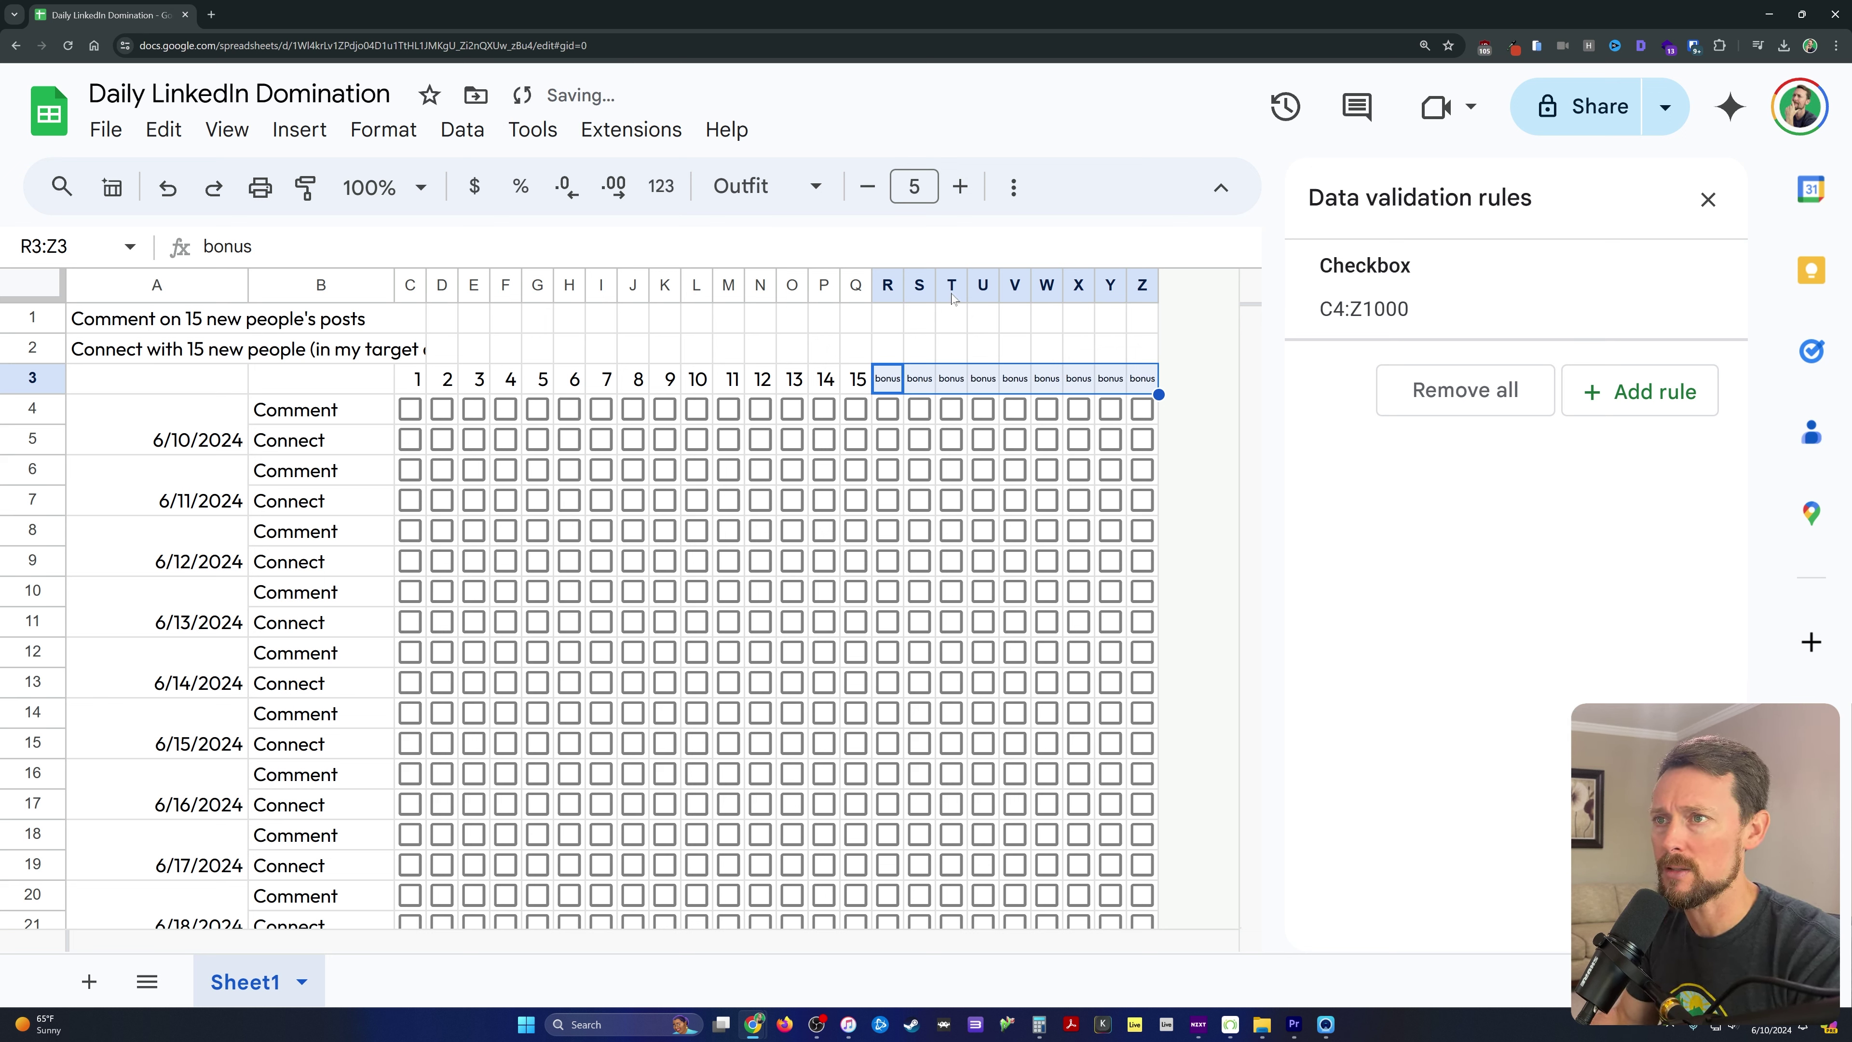
{"action": "left_click", "coordinate": [832, 351]}
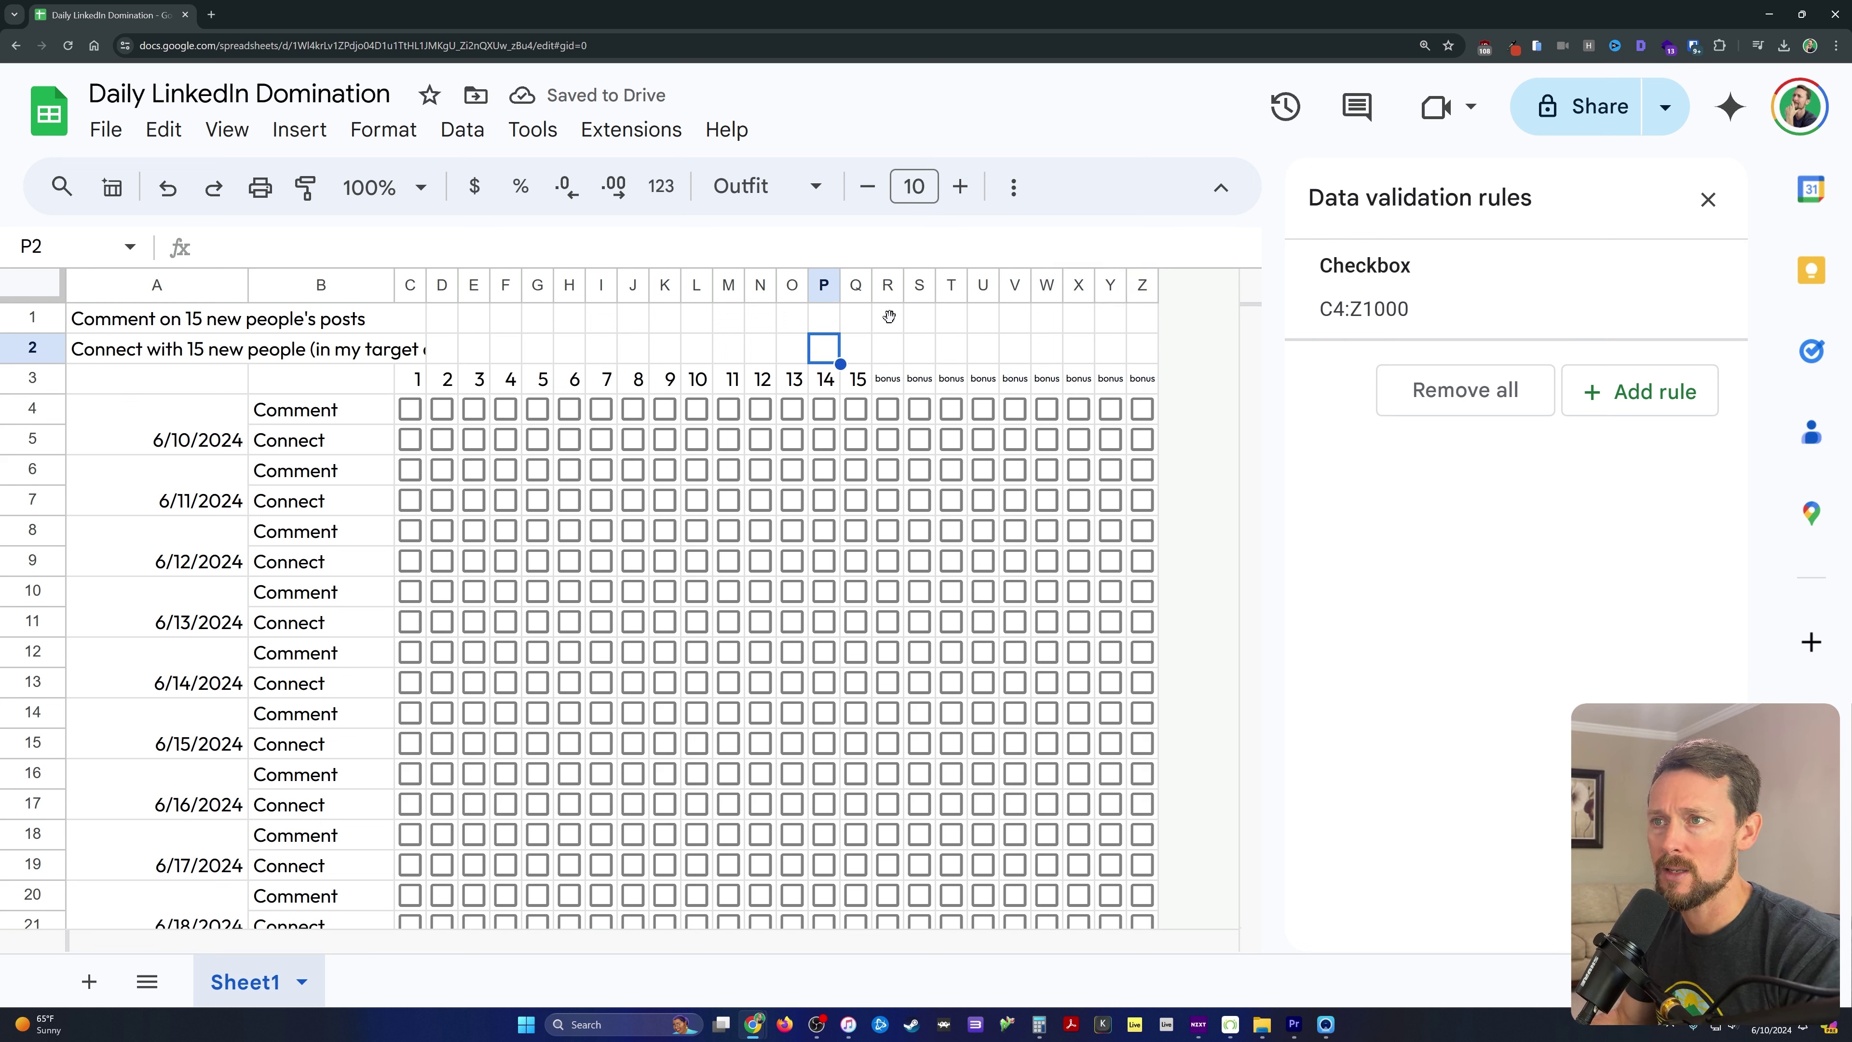
Set the text colour of bonus columns R–Z to dark red.
{"action": "left_click_drag", "start_coordinate": [888, 286], "coordinate": [1142, 286]}
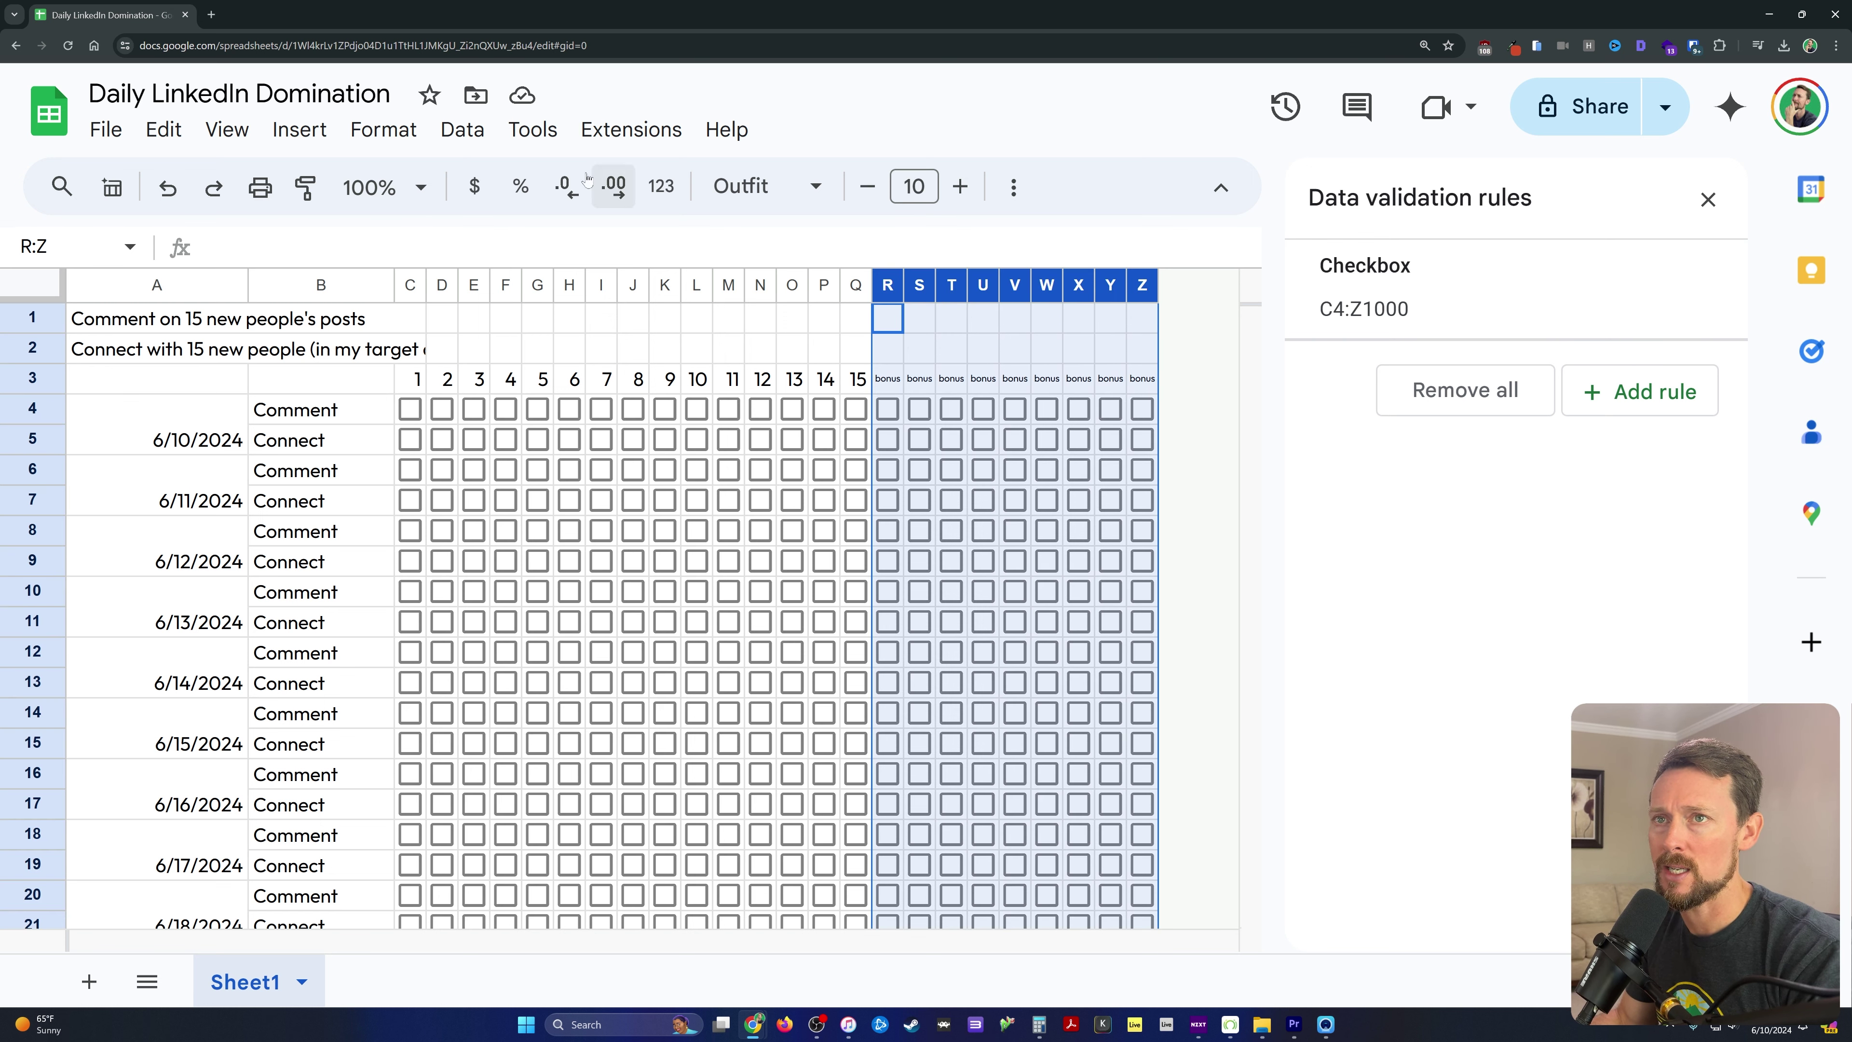
{"action": "left_click", "coordinate": [1013, 187]}
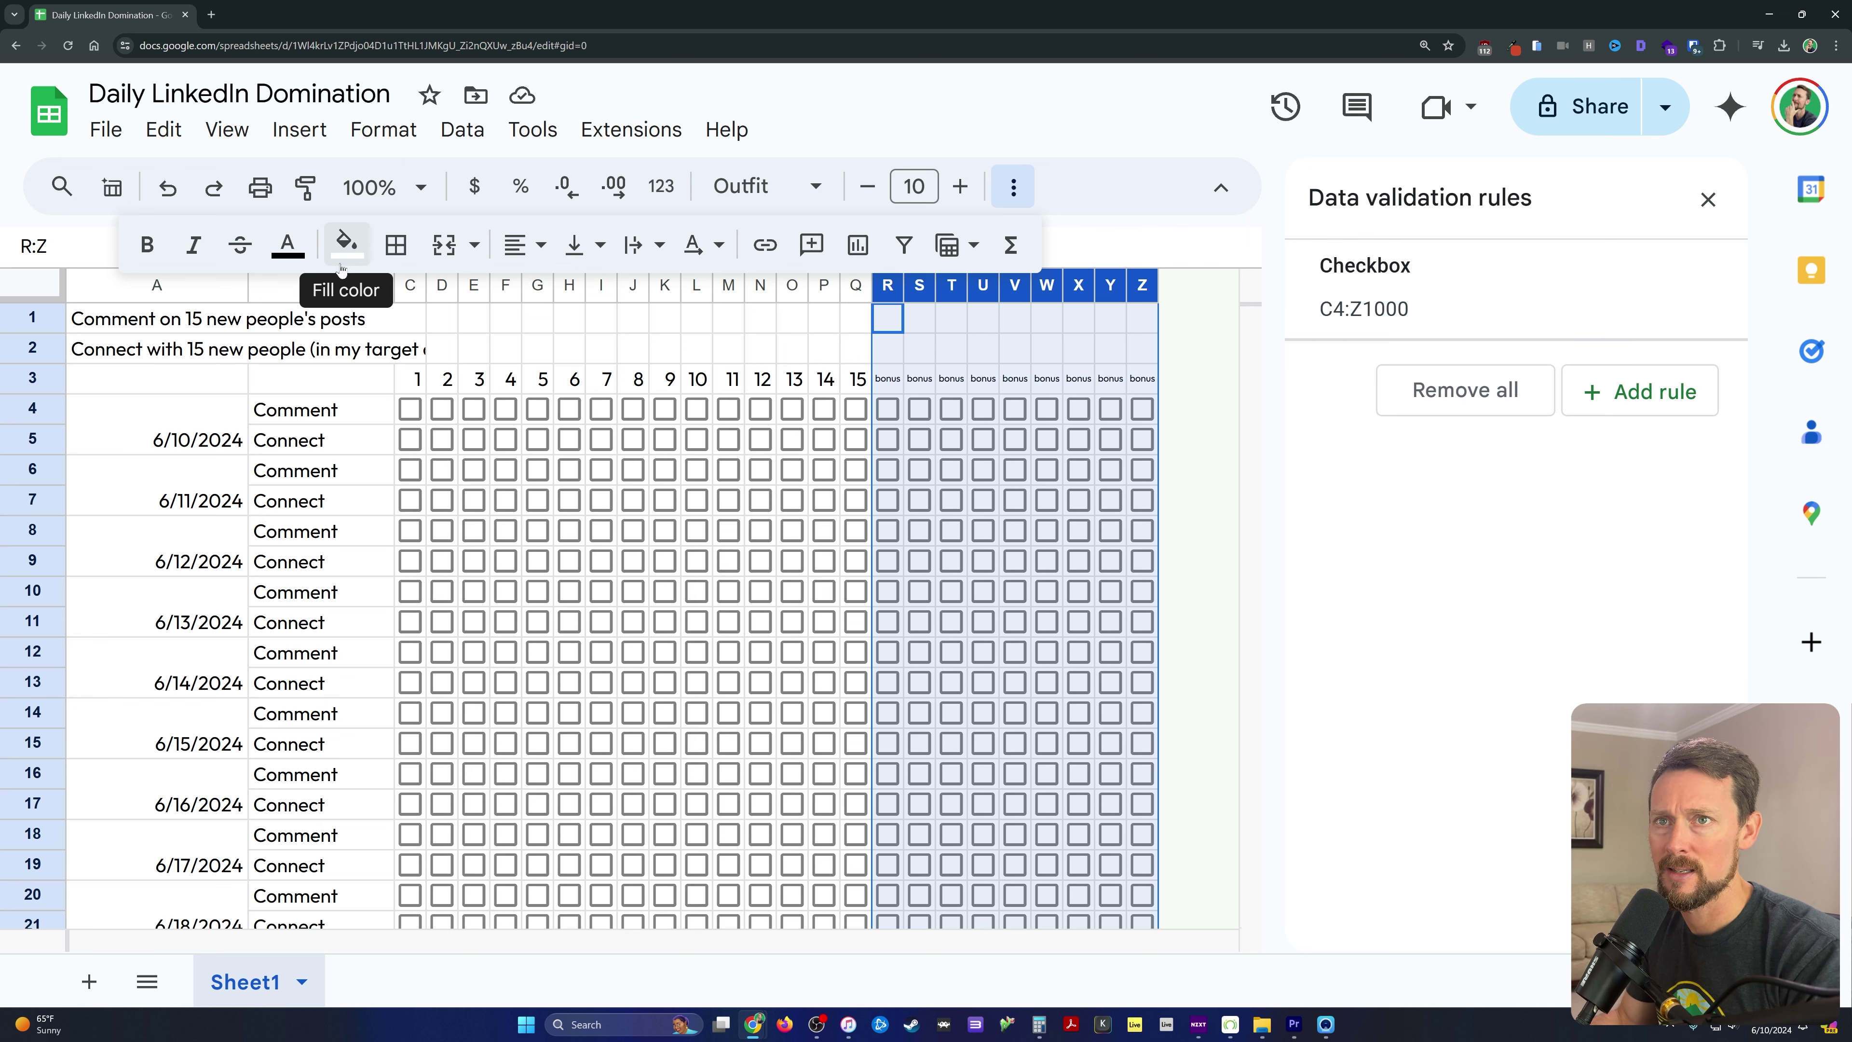
{"action": "left_click", "coordinate": [288, 244]}
{"action": "left_click", "coordinate": [324, 435]}
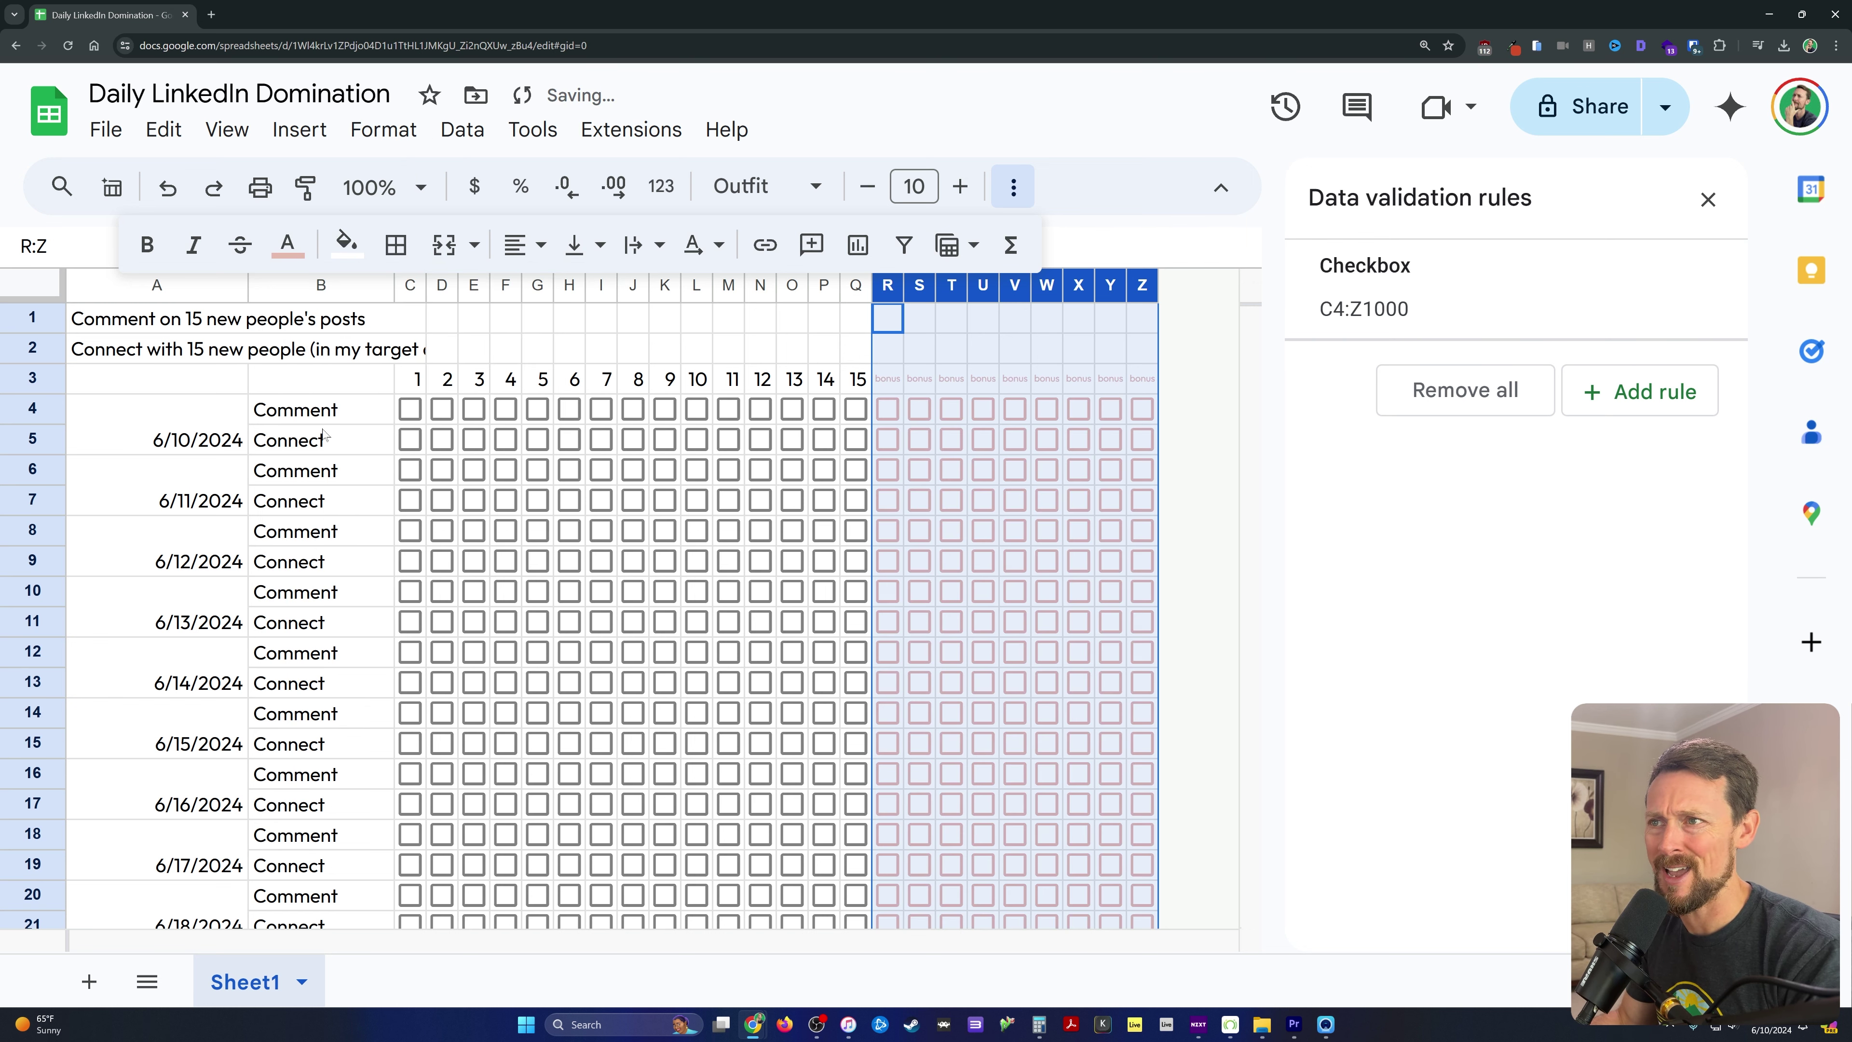
{"action": "left_click", "coordinate": [288, 245]}
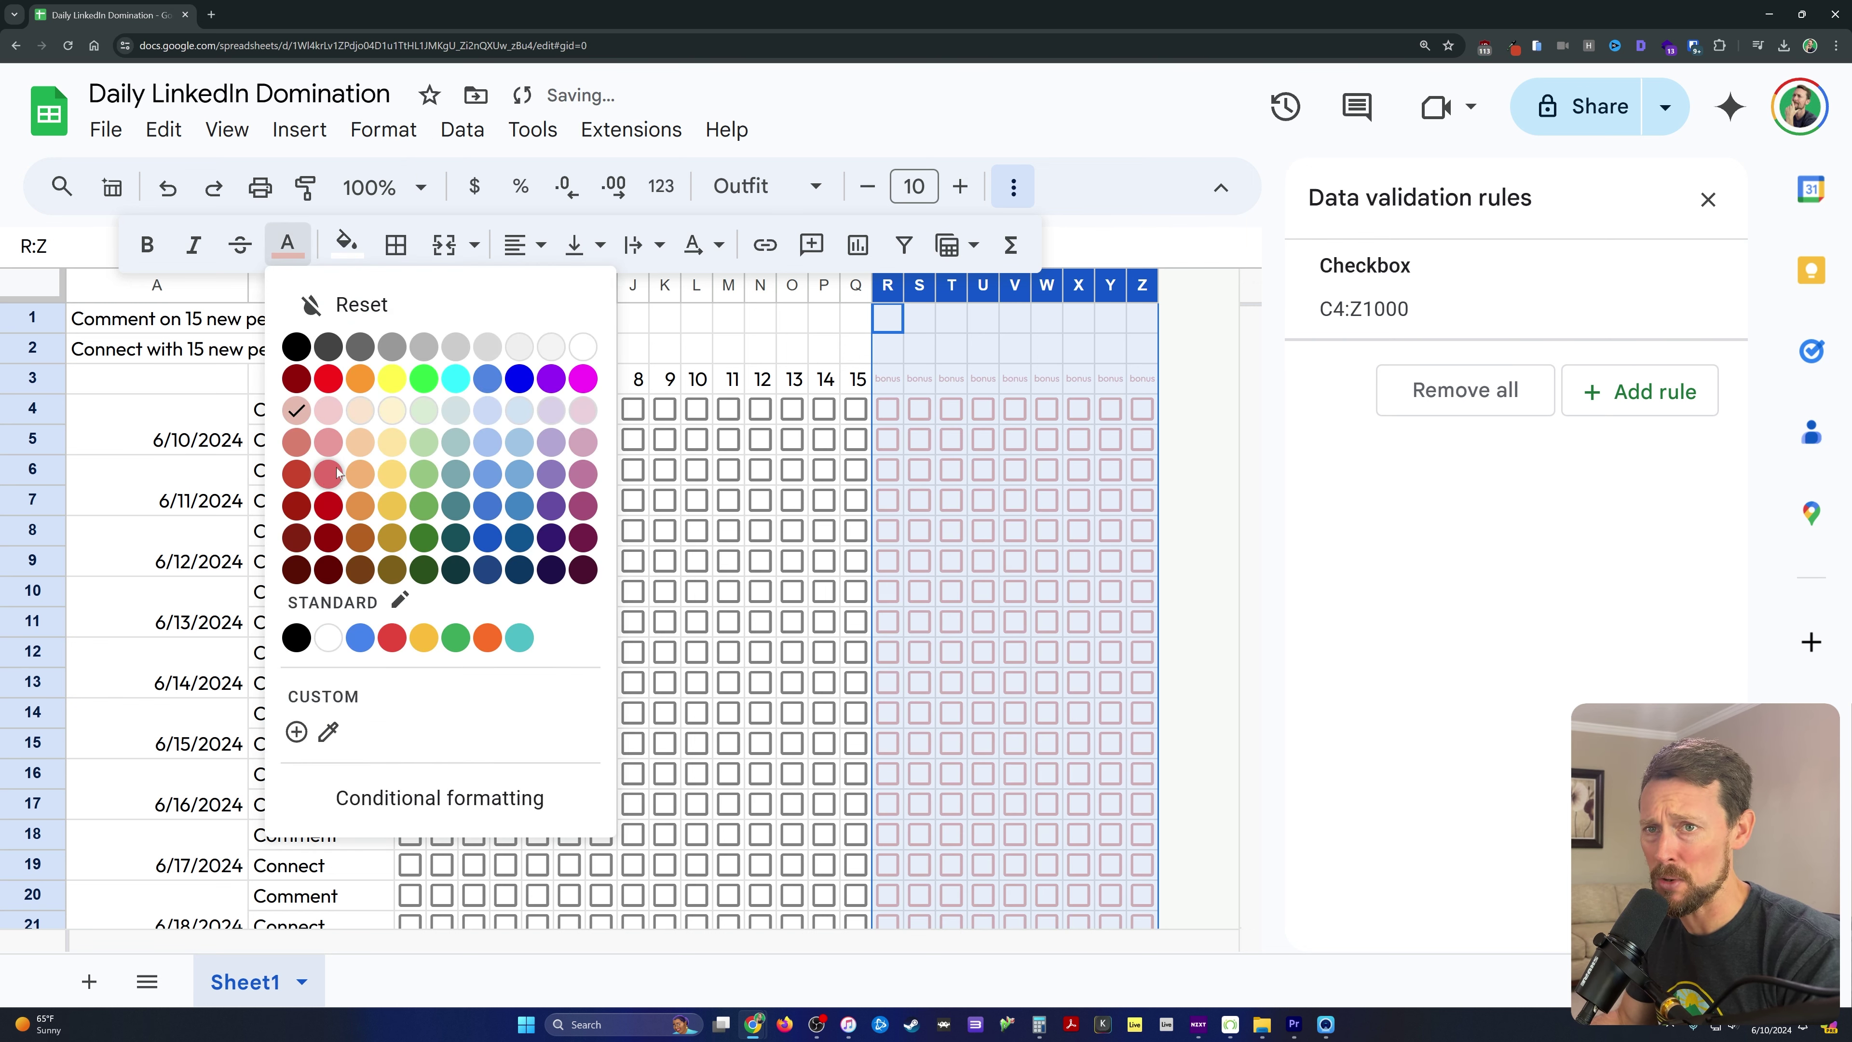
{"action": "left_click", "coordinate": [297, 505]}
{"action": "left_click", "coordinate": [1139, 379]}
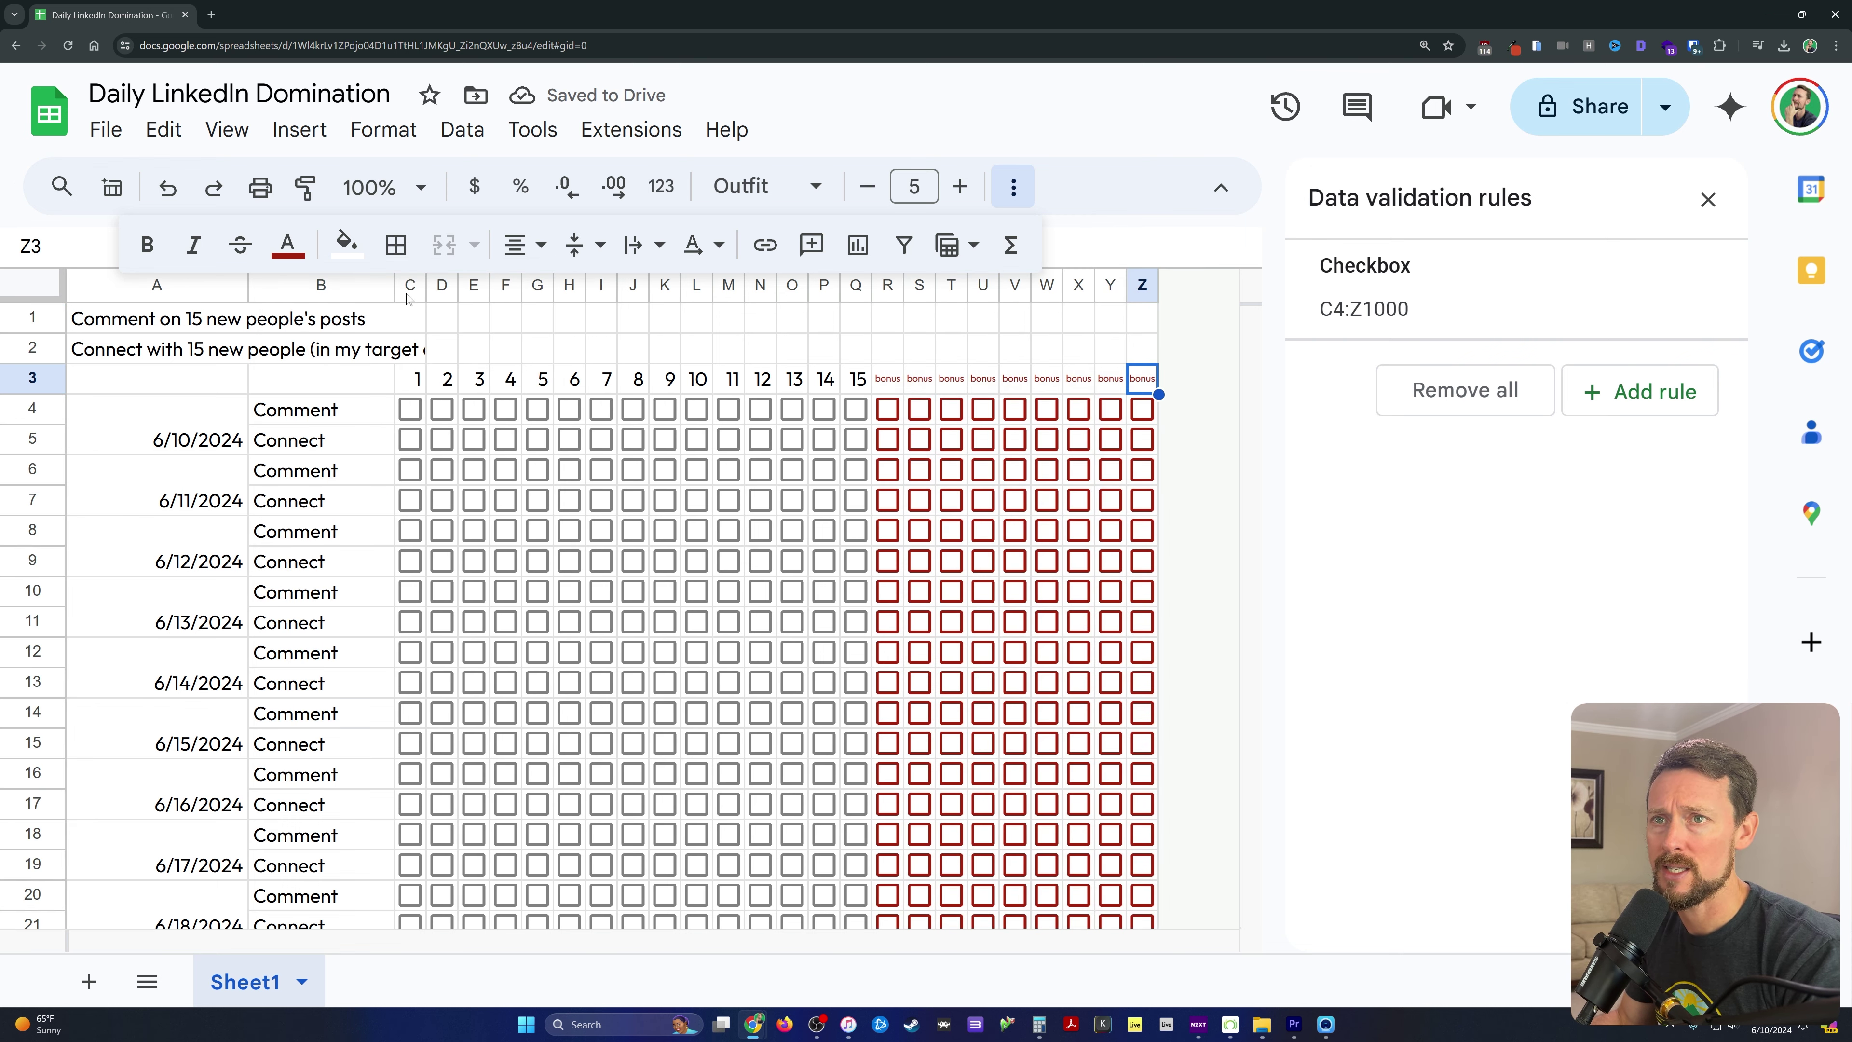
Centre columns C–Q horizontally so the 1–15 numbers sit over their checkboxes.
{"action": "left_click_drag", "start_coordinate": [408, 286], "coordinate": [857, 288]}
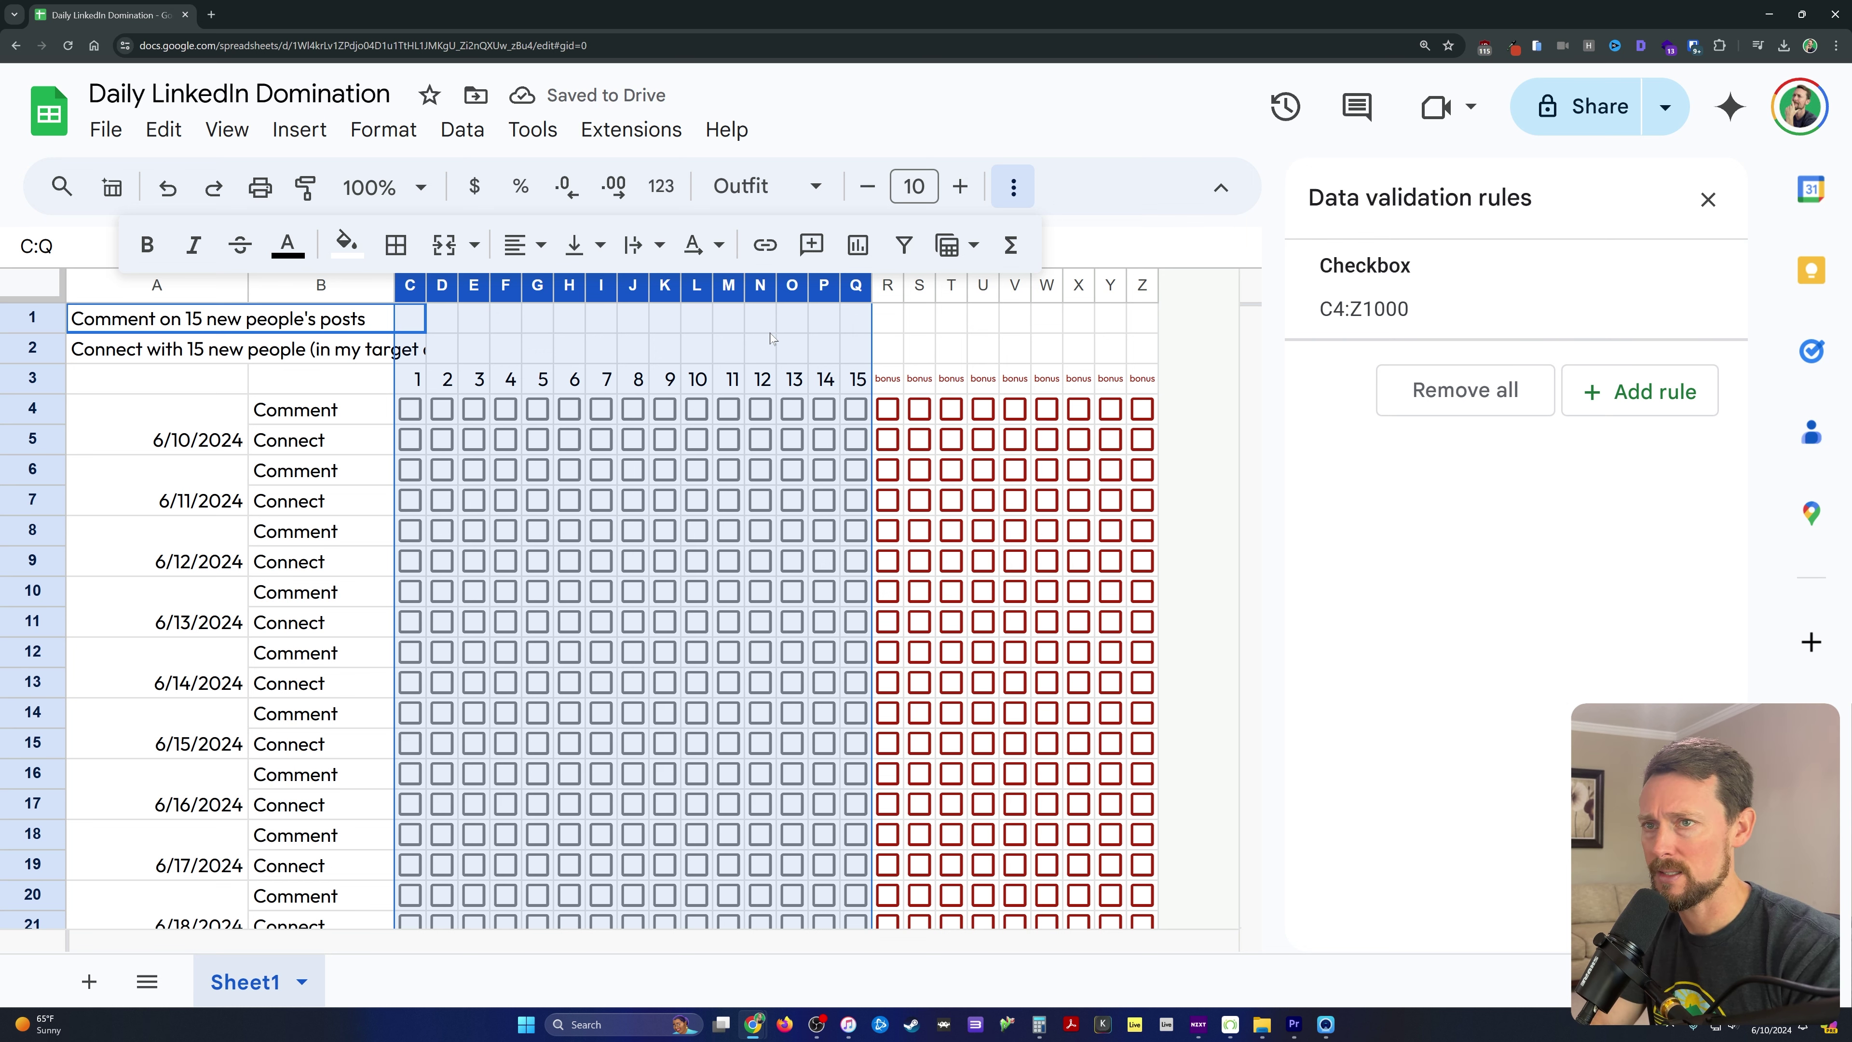
{"action": "key", "text": "Delete"}
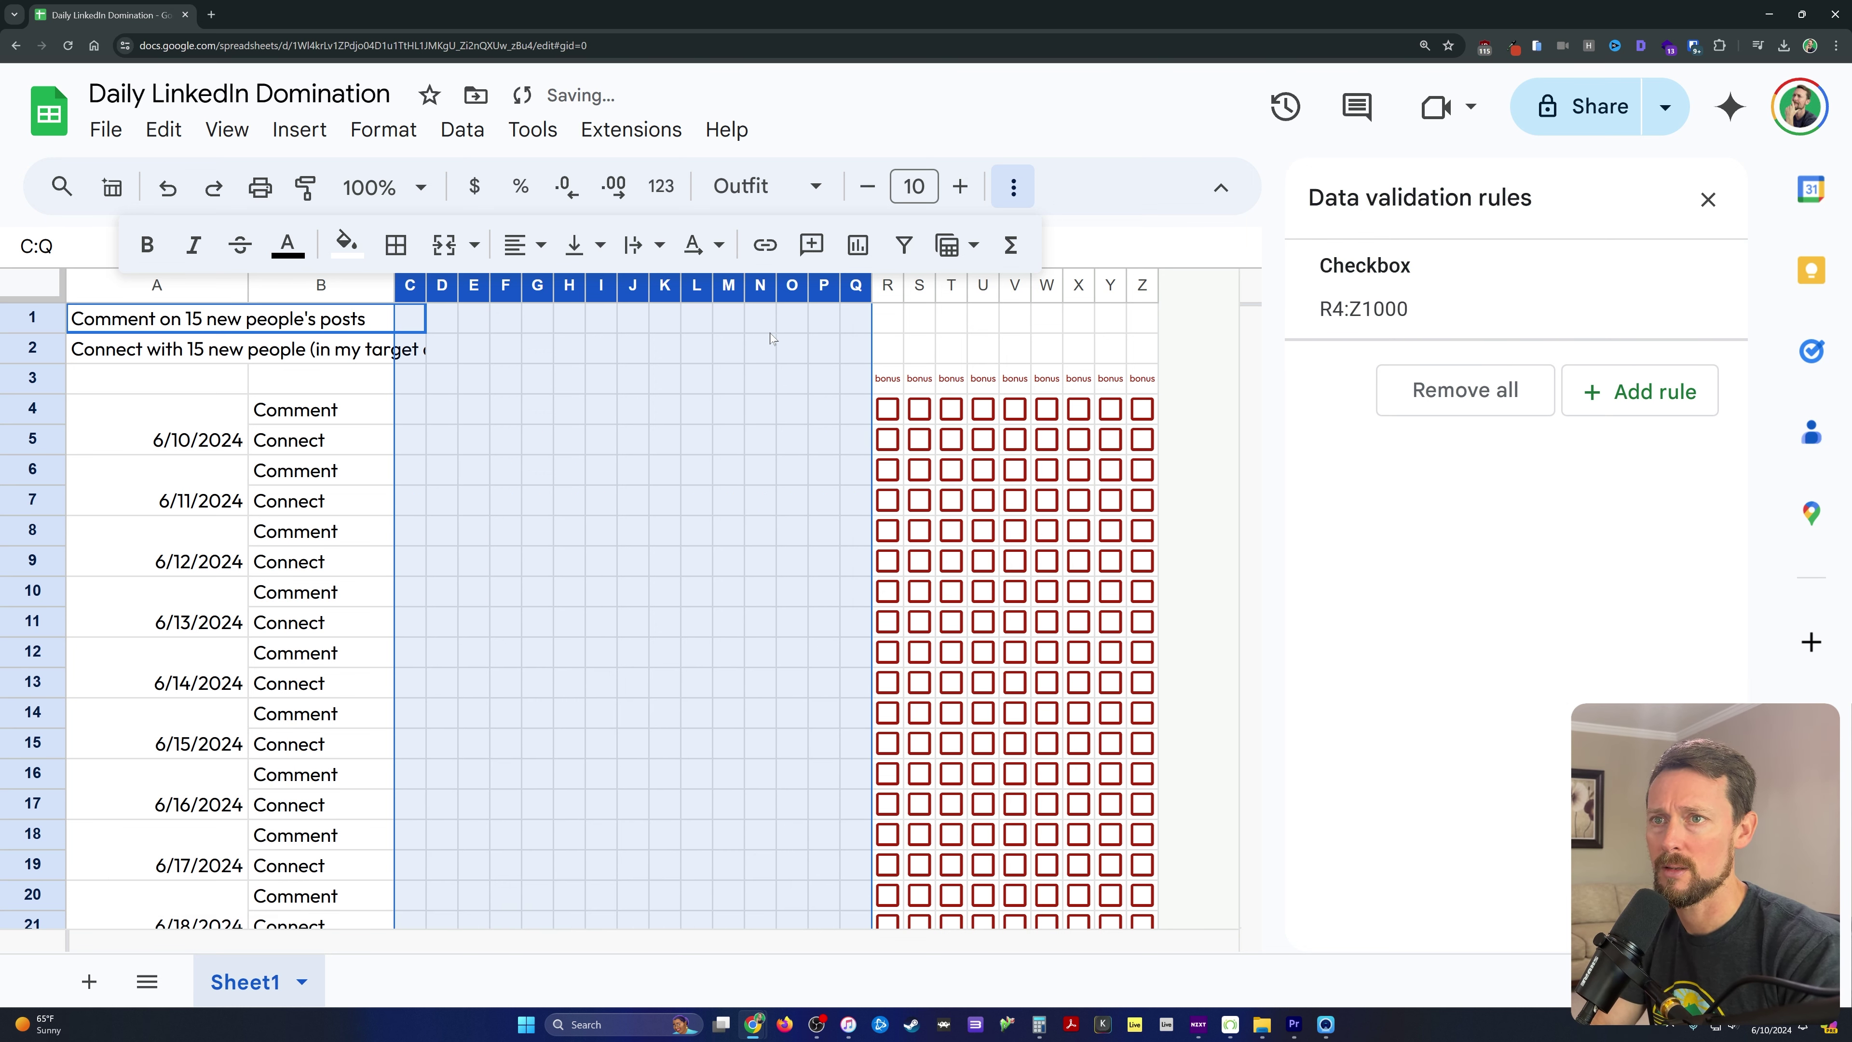
{"action": "key", "text": "ctrl+z"}
{"action": "key", "text": "alt+h"}
{"action": "key", "text": "a"}
{"action": "key", "text": "c"}
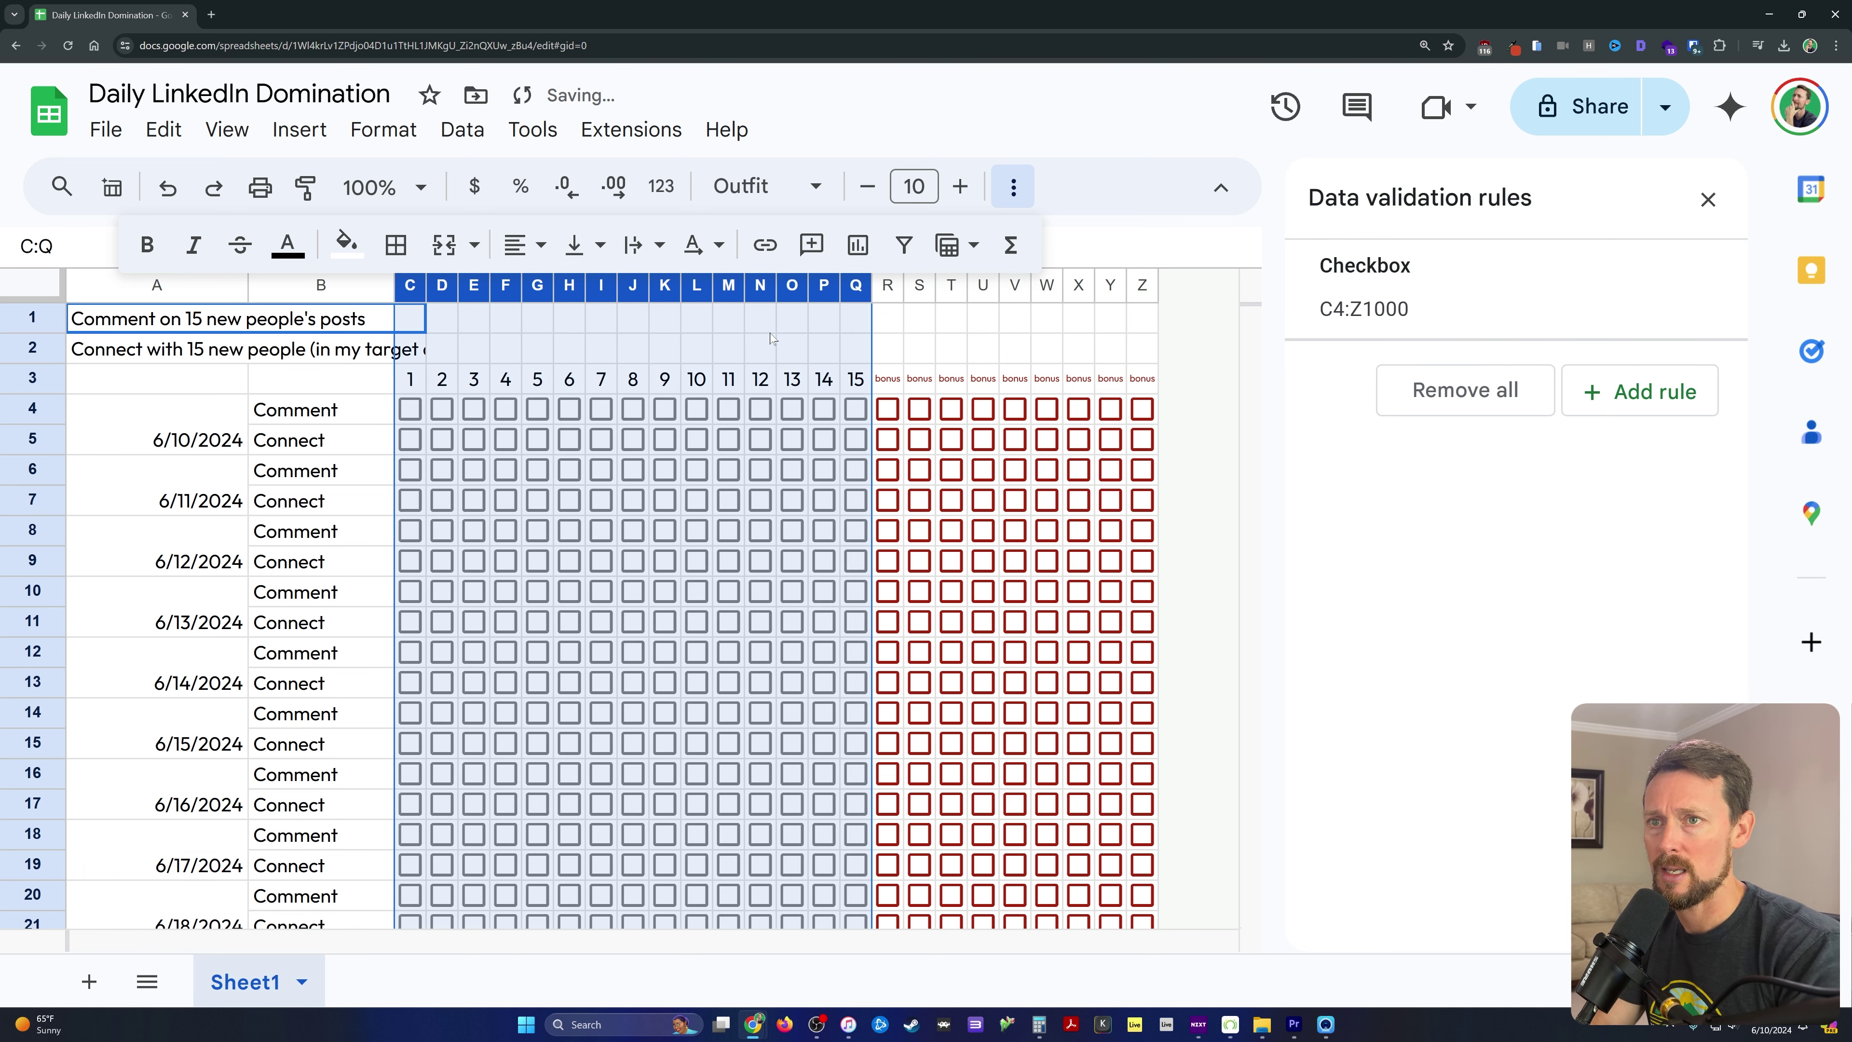
{"action": "left_click", "coordinate": [697, 530]}
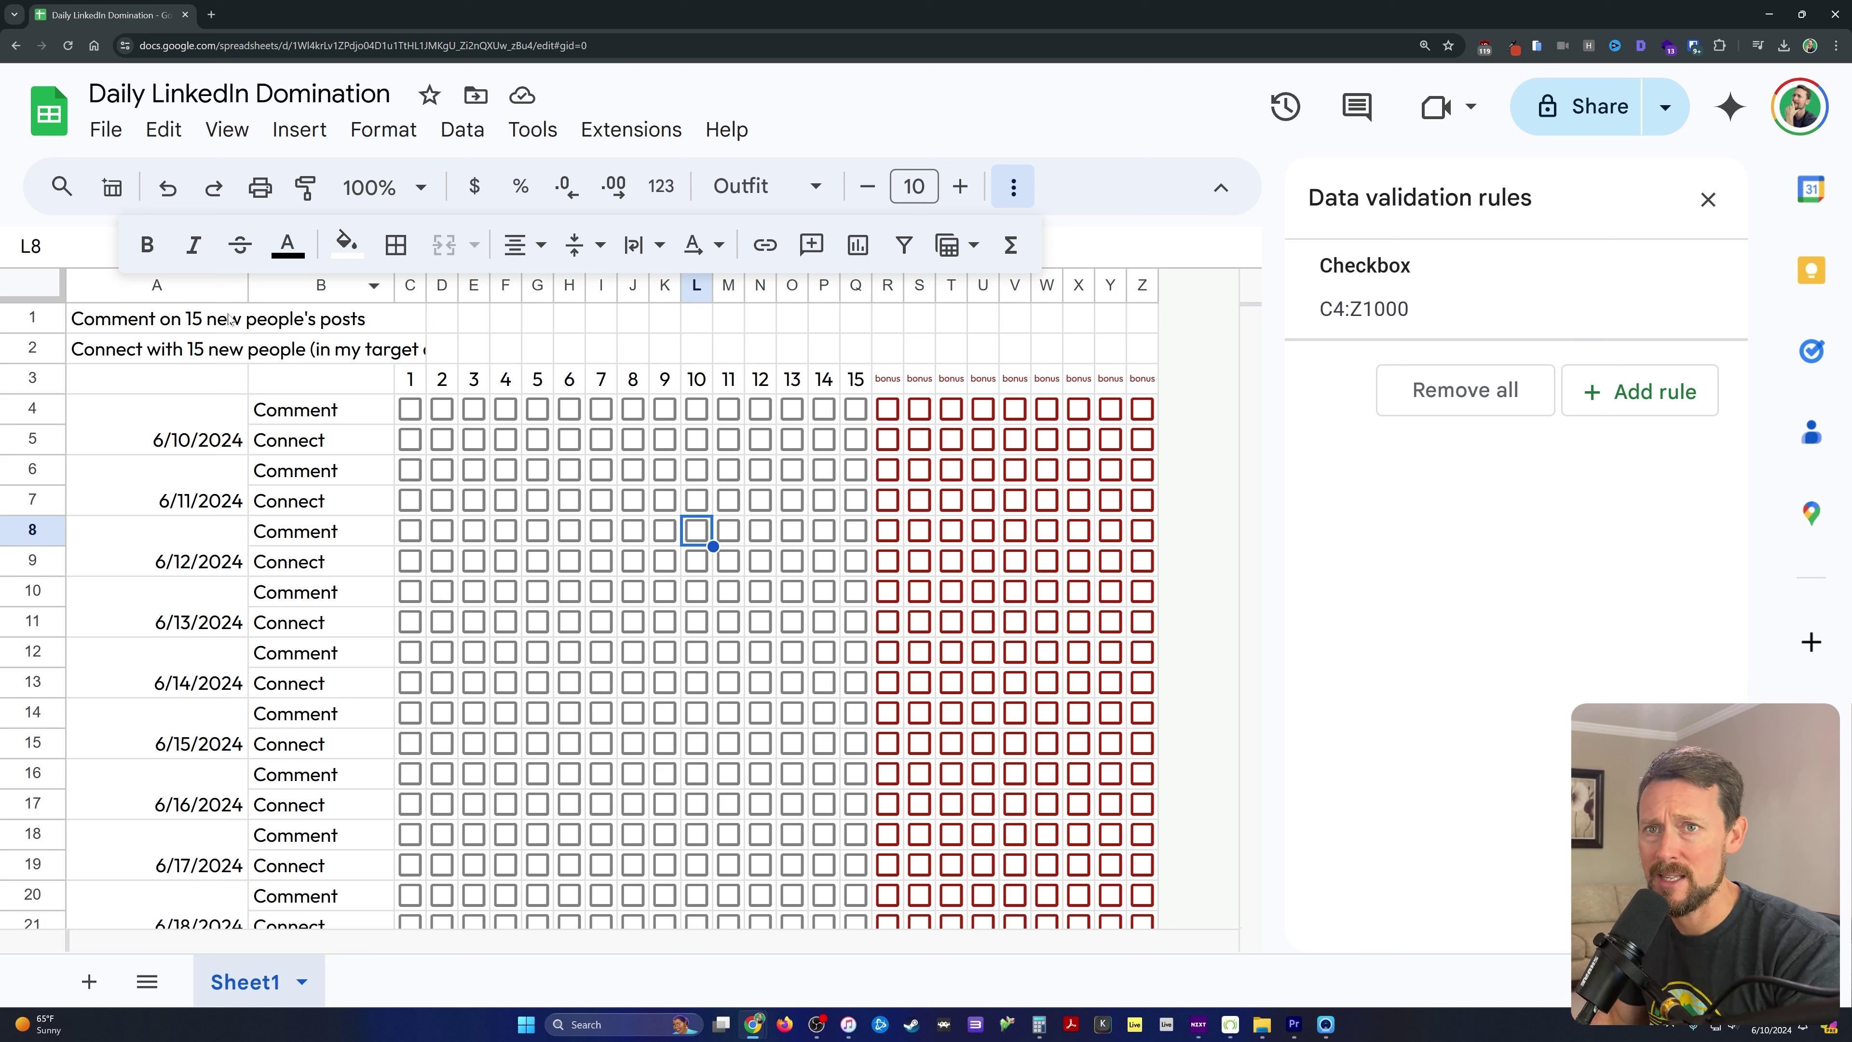
Select the goal lines in A1:C2 and collapse the extra formatting toolbar row.
{"action": "left_click_drag", "start_coordinate": [230, 319], "coordinate": [410, 349]}
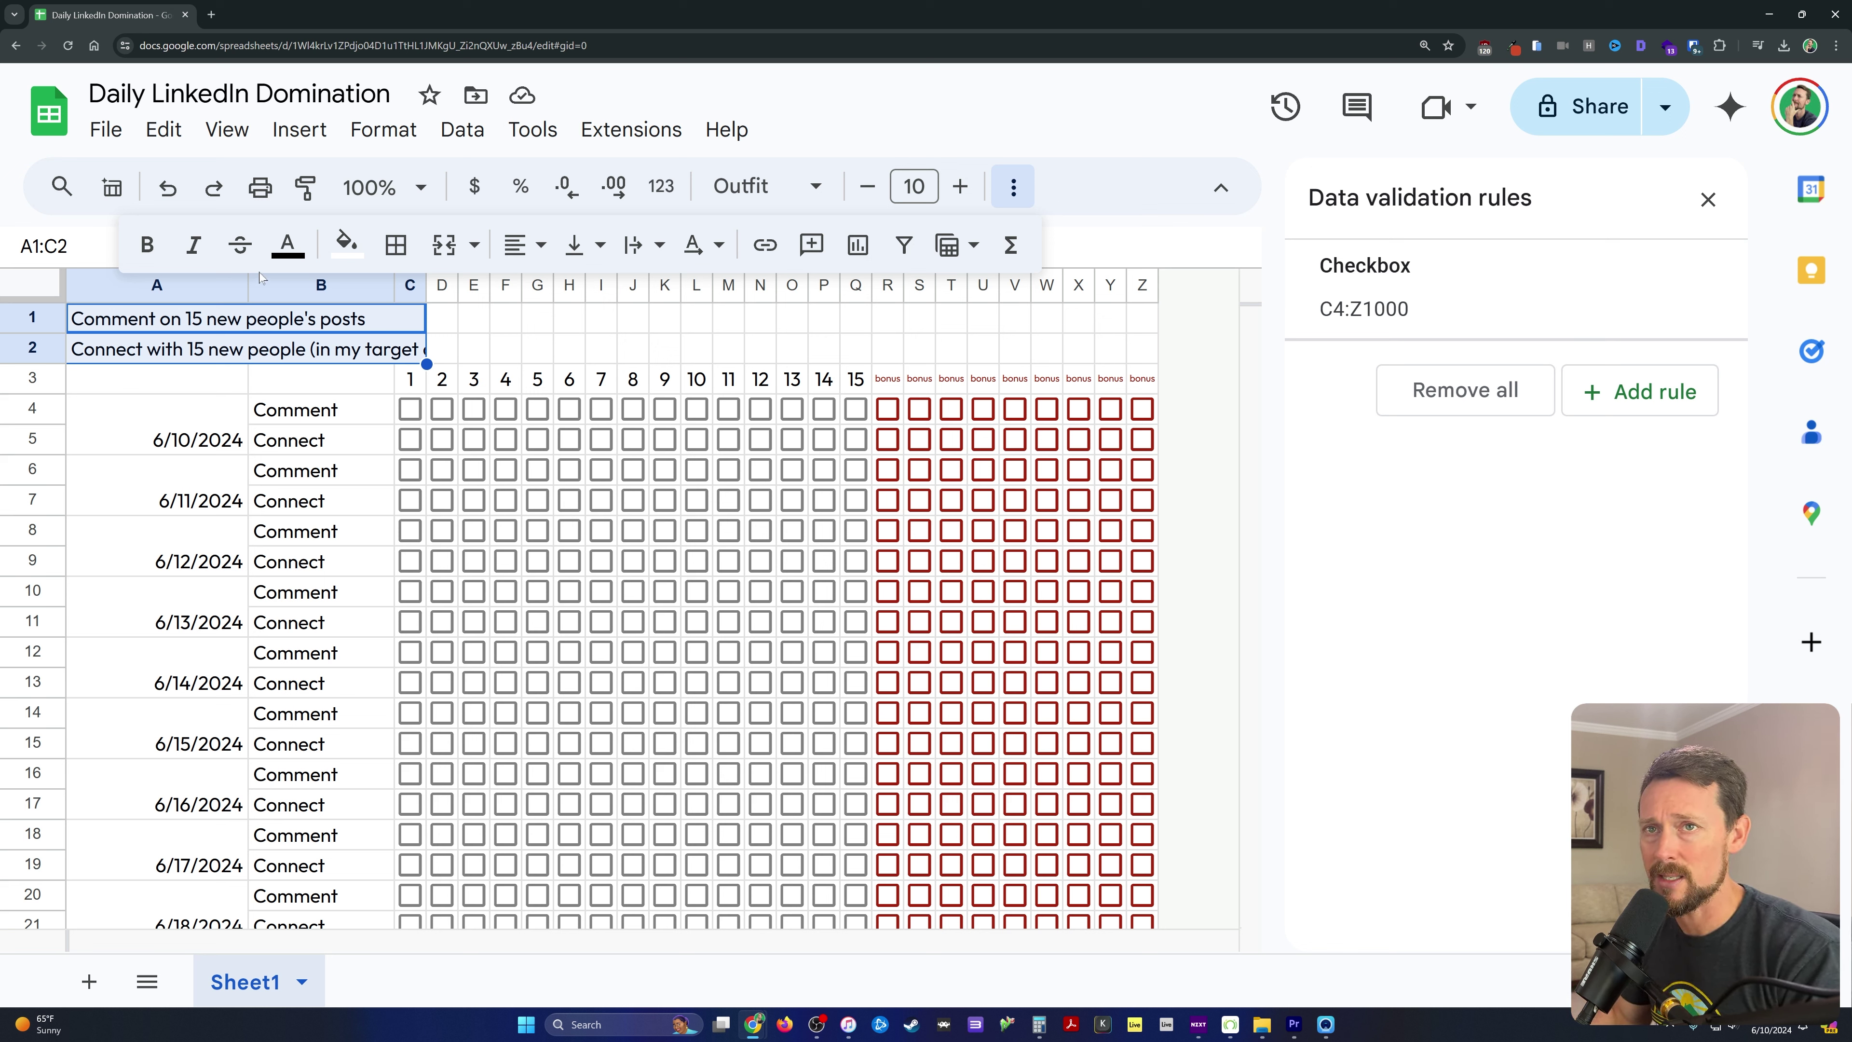
{"action": "left_click", "coordinate": [1014, 179]}
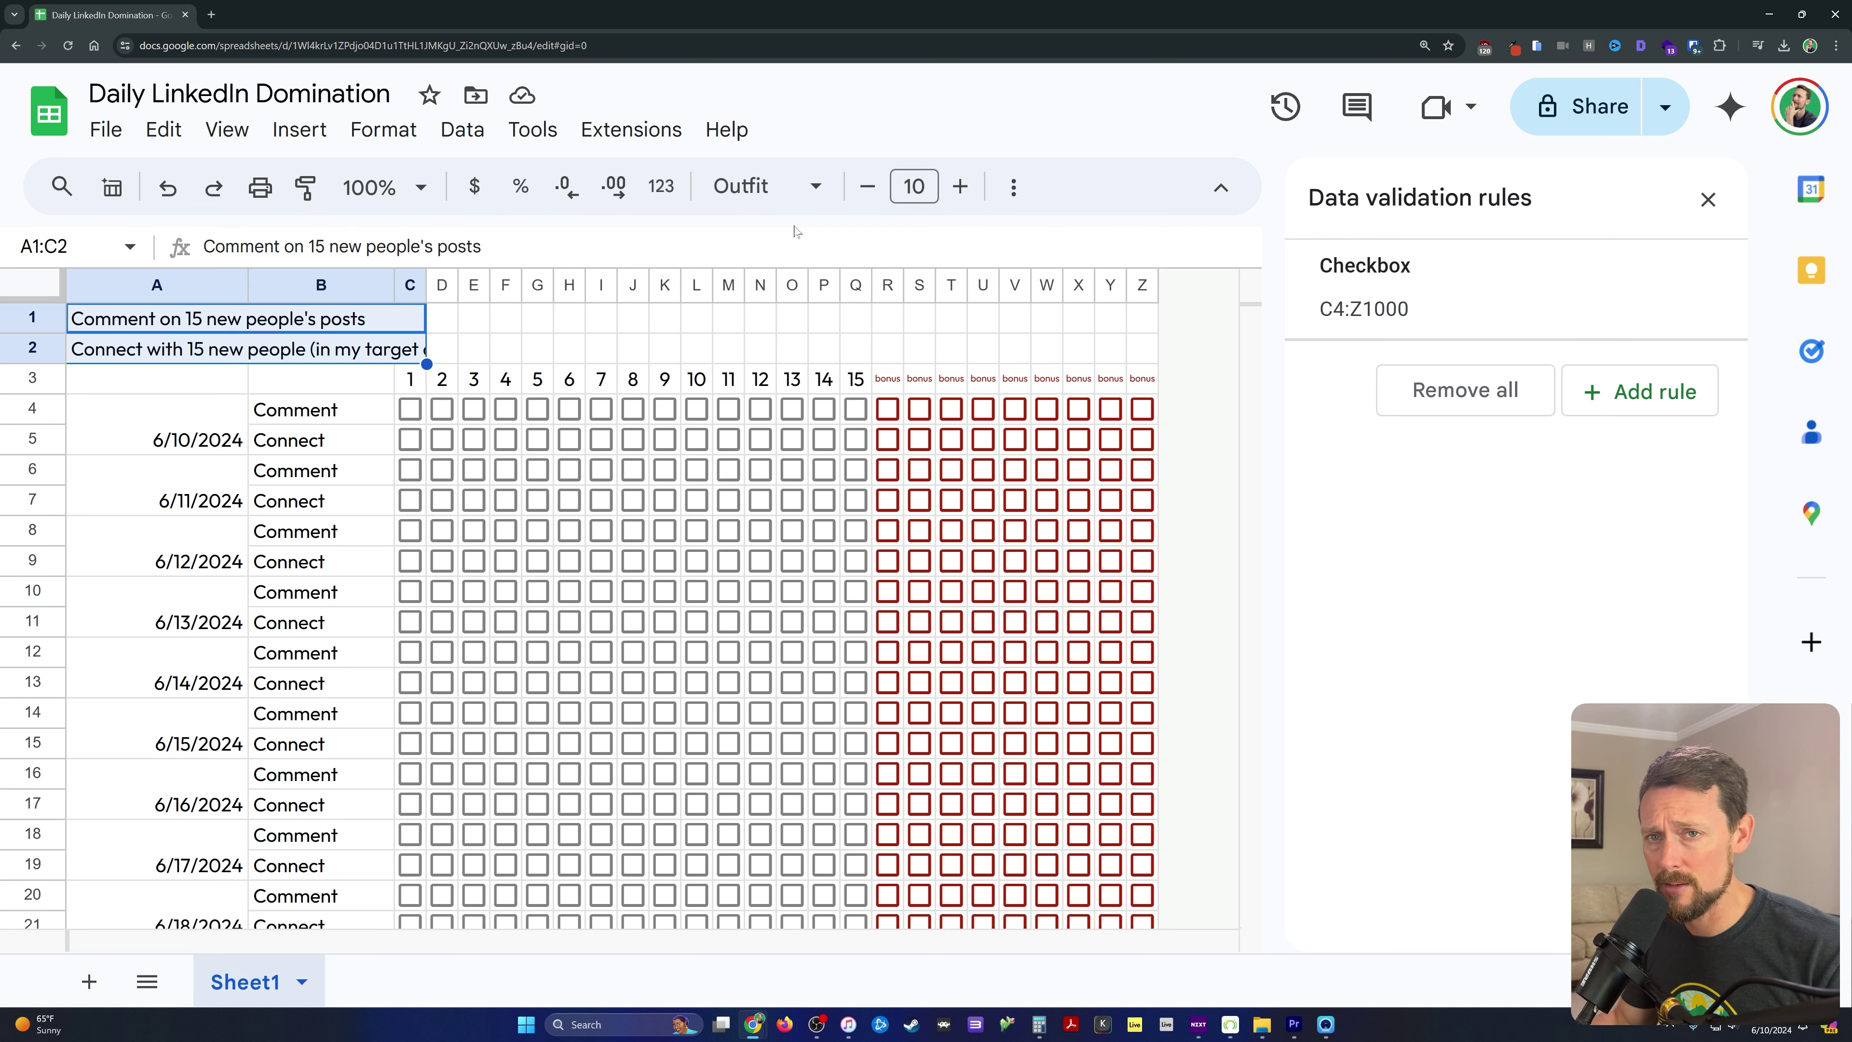